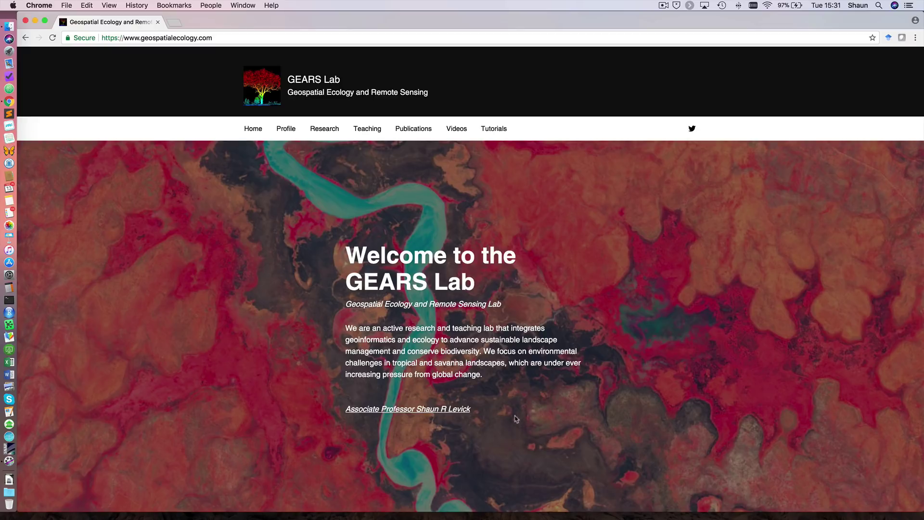
# Step: Switch to SNAP in full screen and bring up the About SNAP information
pyautogui.click(8, 450)
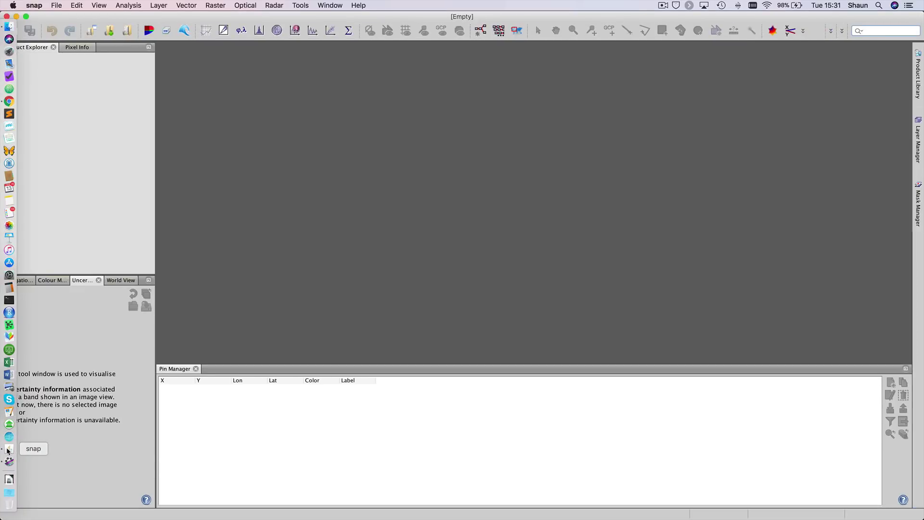
pyautogui.click(26, 16)
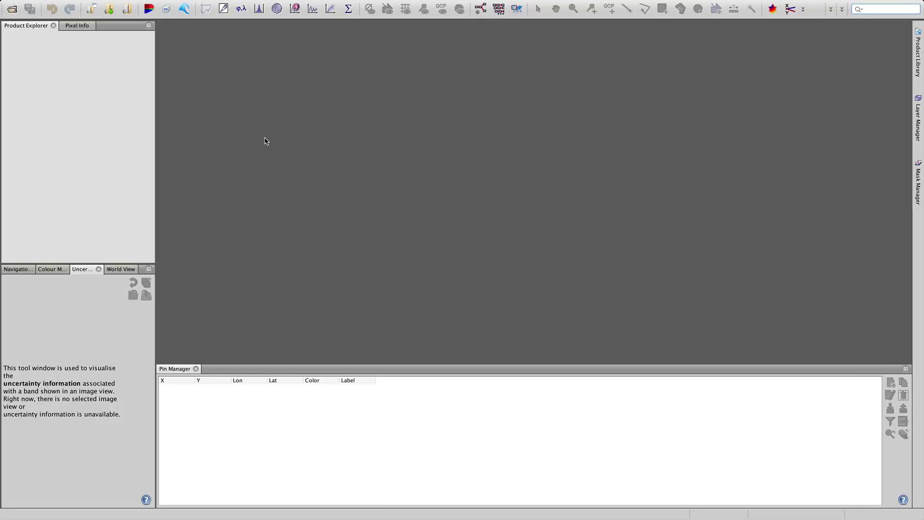
pyautogui.click(359, 5)
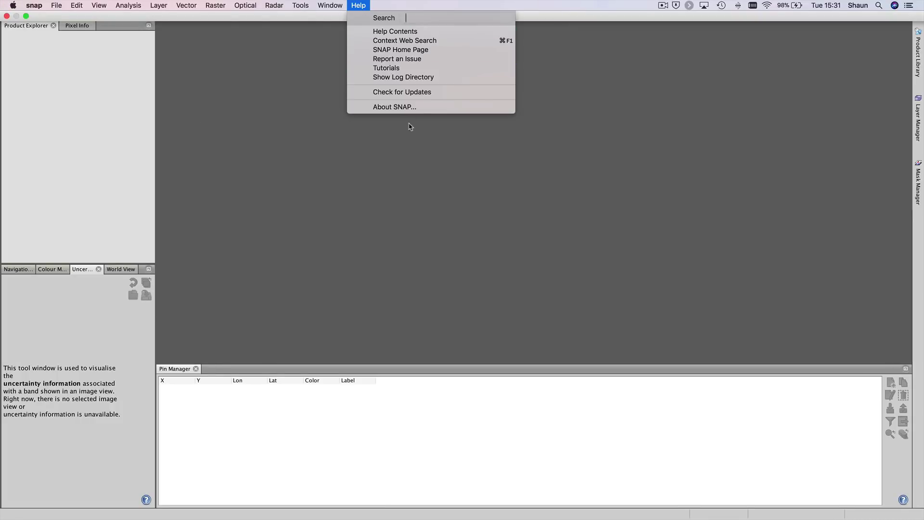
pyautogui.click(407, 106)
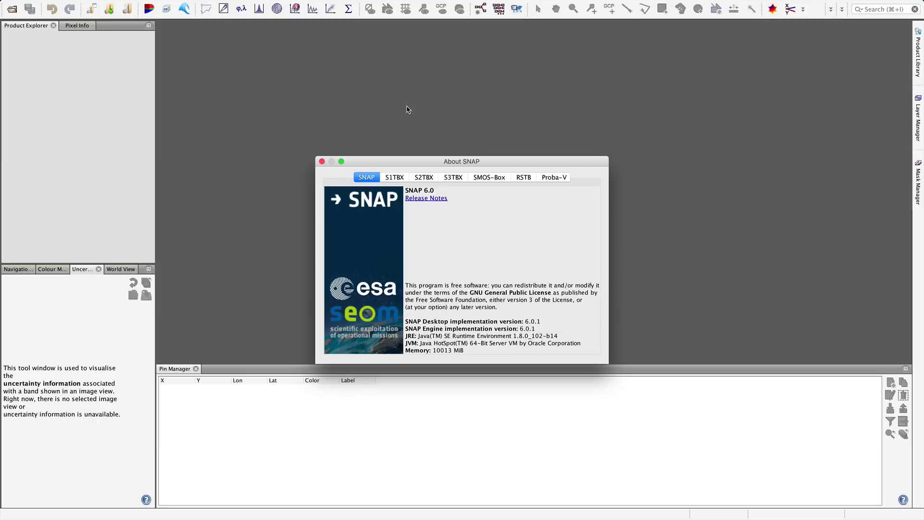
pyautogui.moveTo(430, 162); pyautogui.dragTo(390, 137)
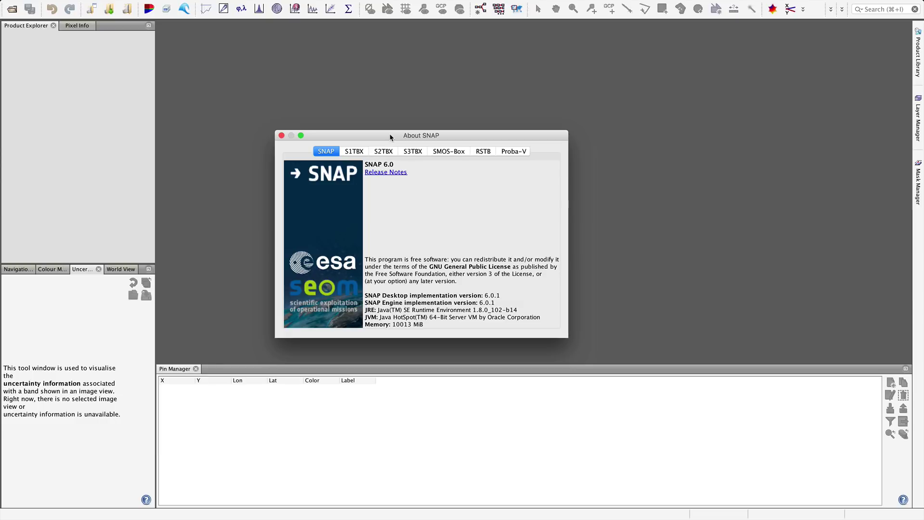
pyautogui.moveTo(390, 137); pyautogui.dragTo(390, 115)
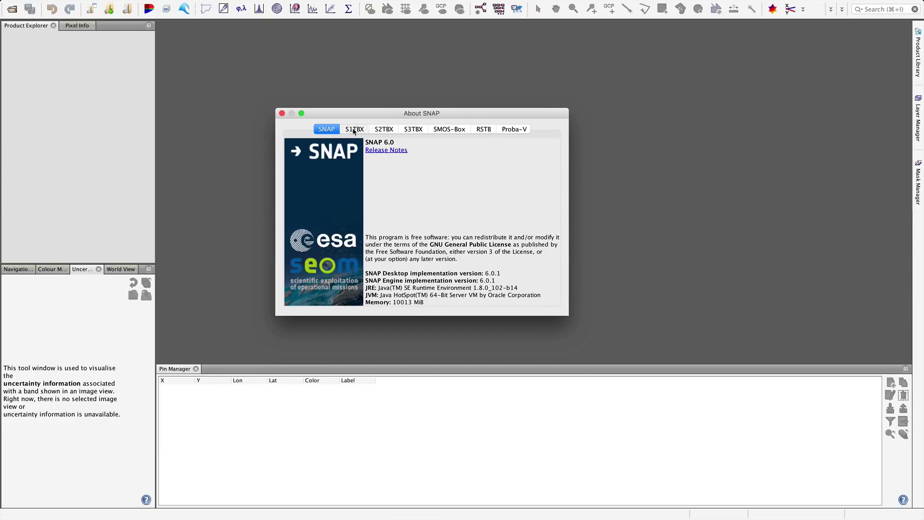
# Step: Review the version information of the Sentinel-1, Sentinel-2, Sentinel-3, SMOS-Box, RSTB and Proba-V toolboxes
pyautogui.click(354, 130)
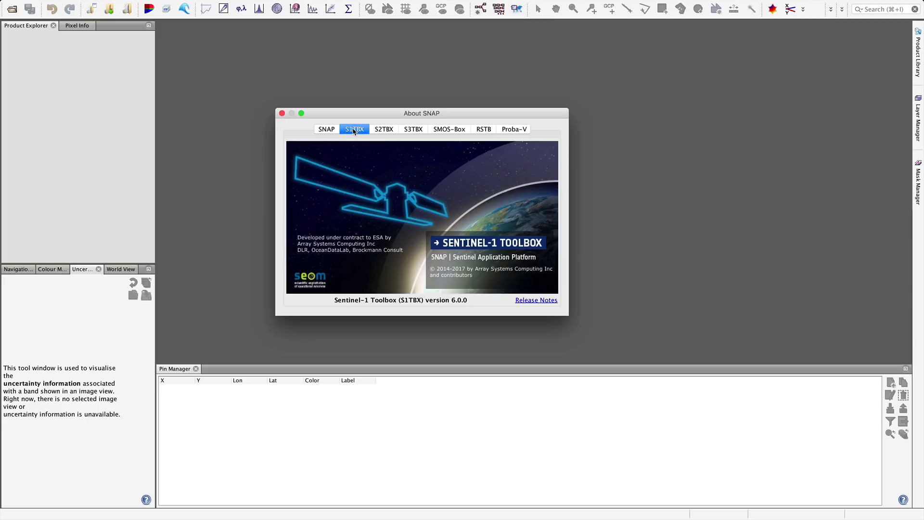
pyautogui.click(384, 130)
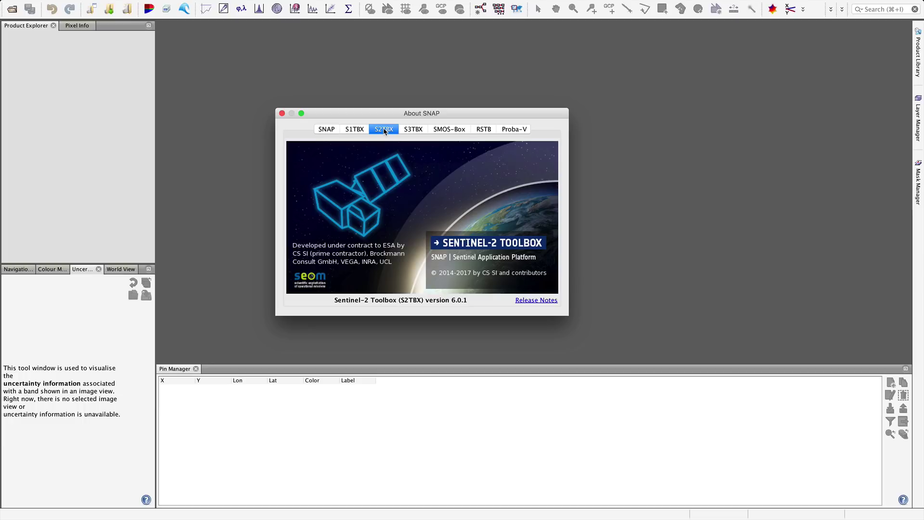
pyautogui.click(417, 130)
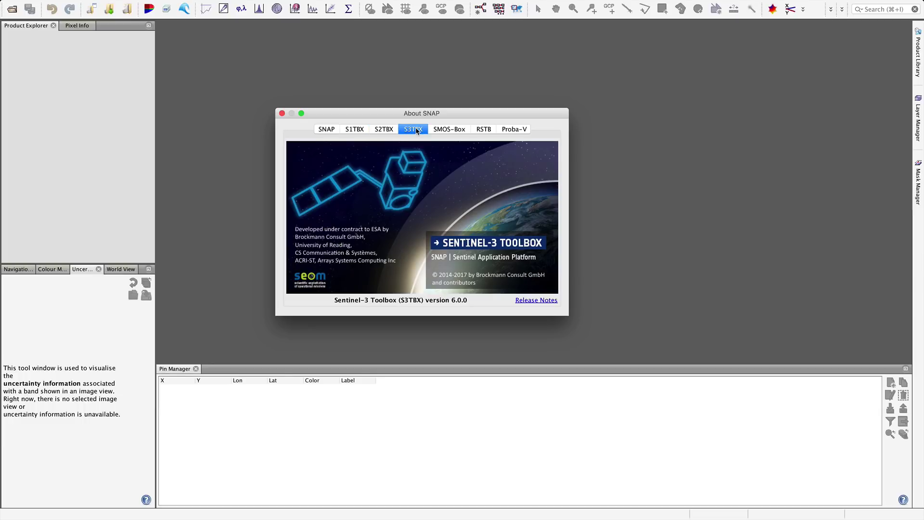
pyautogui.click(448, 131)
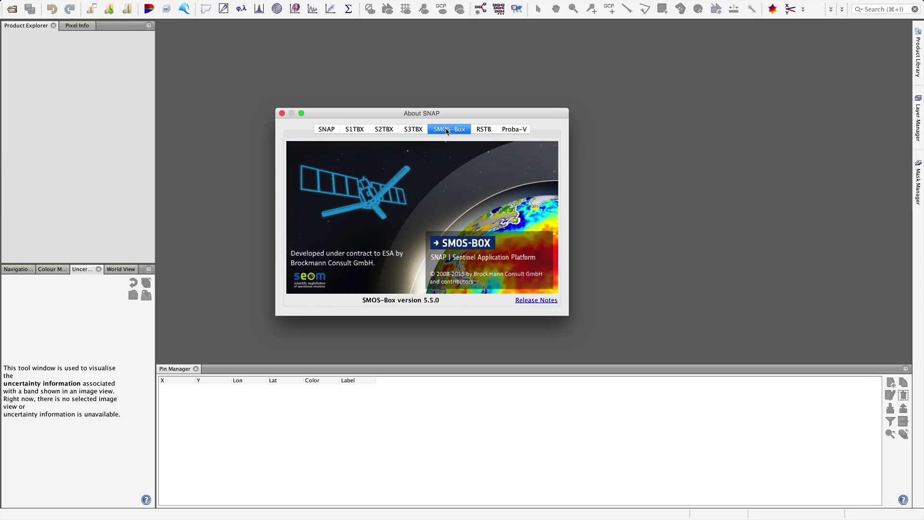
pyautogui.click(484, 132)
pyautogui.click(512, 131)
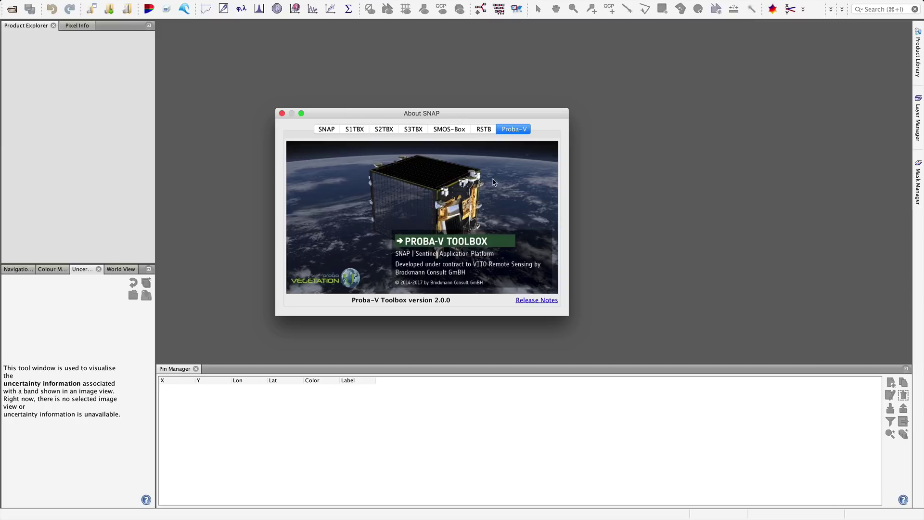
# Step: Show the Sentinel-2 Toolbox information again and close the About SNAP window
pyautogui.moveTo(367, 3)
pyautogui.click(384, 130)
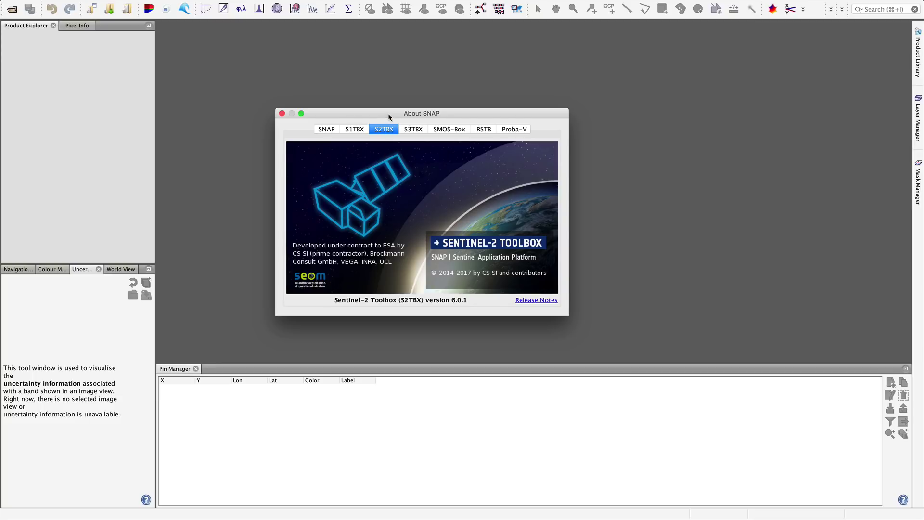
pyautogui.moveTo(388, 114); pyautogui.dragTo(381, 95)
pyautogui.moveTo(560, 299); pyautogui.dragTo(566, 323)
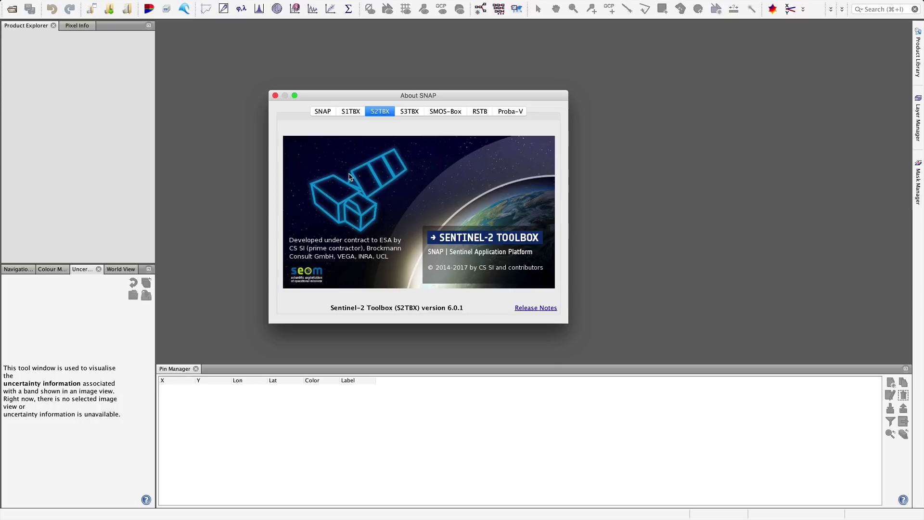
pyautogui.click(275, 96)
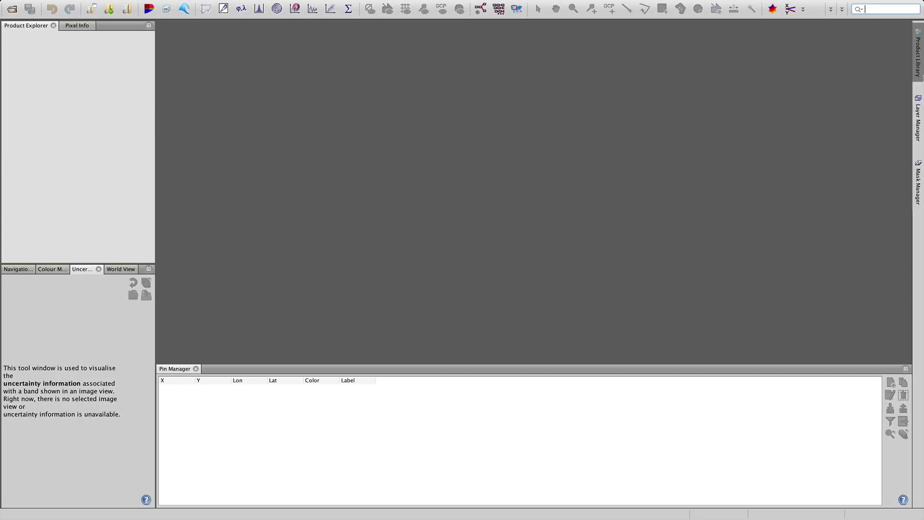
# Step: Open the Product Library and locate Australia on its world map
pyautogui.click(919, 67)
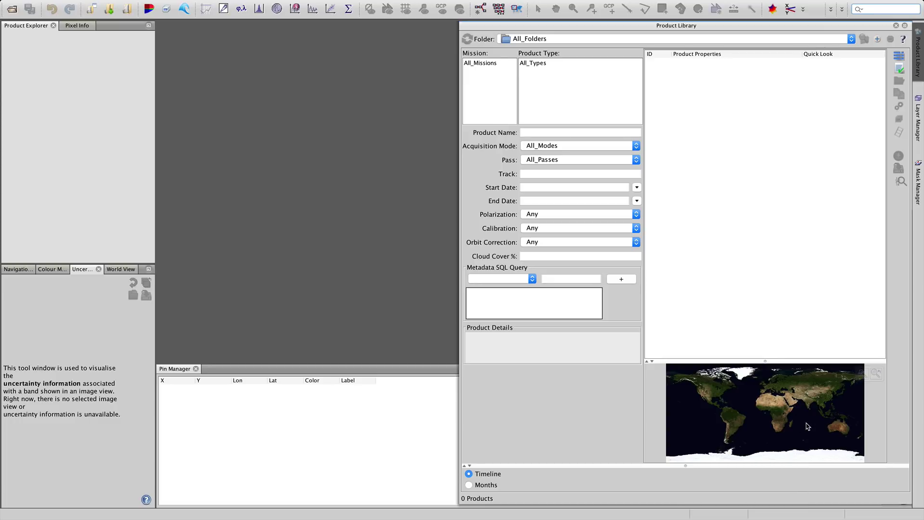
pyautogui.scroll(3, 803, 425)
pyautogui.moveTo(792, 421)
pyautogui.mouseDown()
pyautogui.moveTo(759, 410)
pyautogui.moveTo(784, 408)
pyautogui.mouseUp()
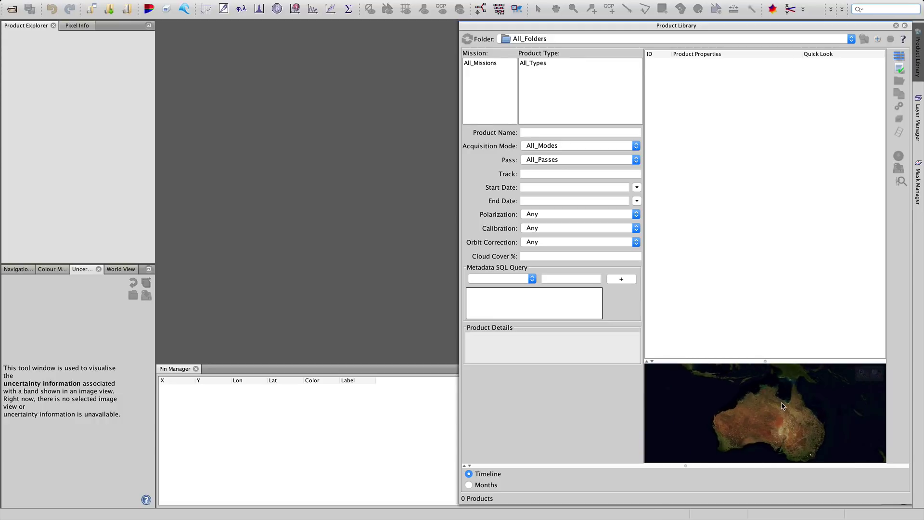
pyautogui.scroll(3, 785, 407)
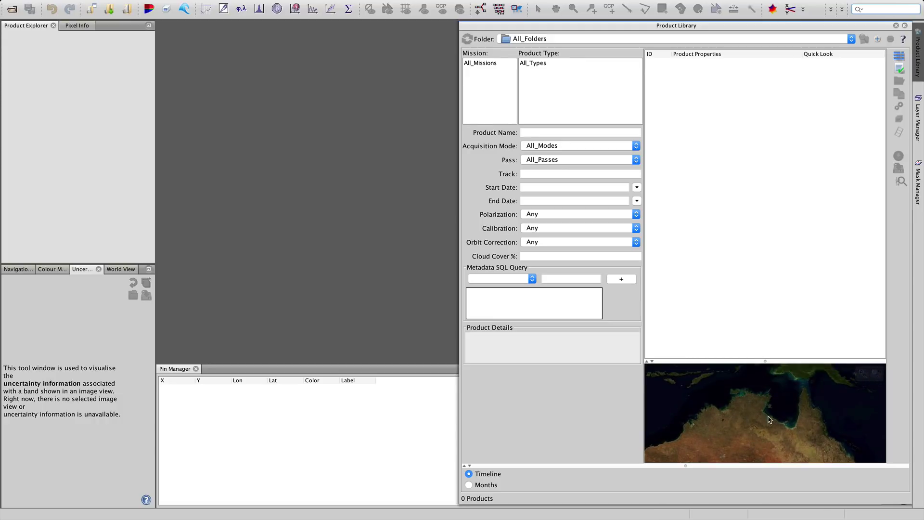
pyautogui.scroll(2, 741, 414)
pyautogui.moveTo(729, 413); pyautogui.dragTo(759, 409)
pyautogui.scroll(-5, 760, 410)
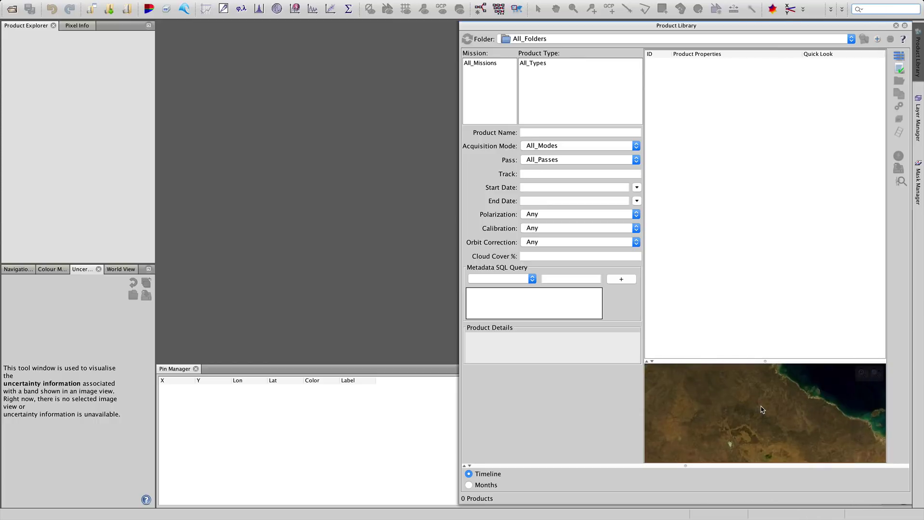
pyautogui.scroll(5, 761, 410)
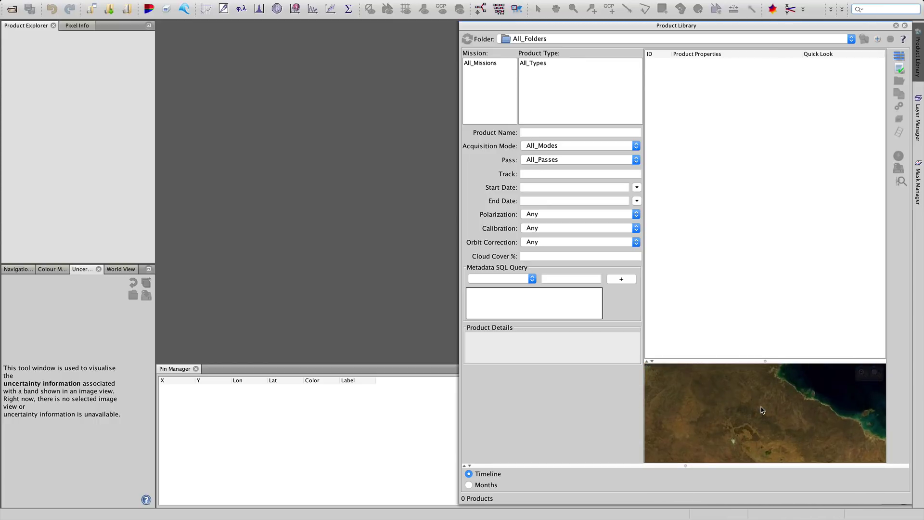
pyautogui.moveTo(769, 426); pyautogui.dragTo(784, 418)
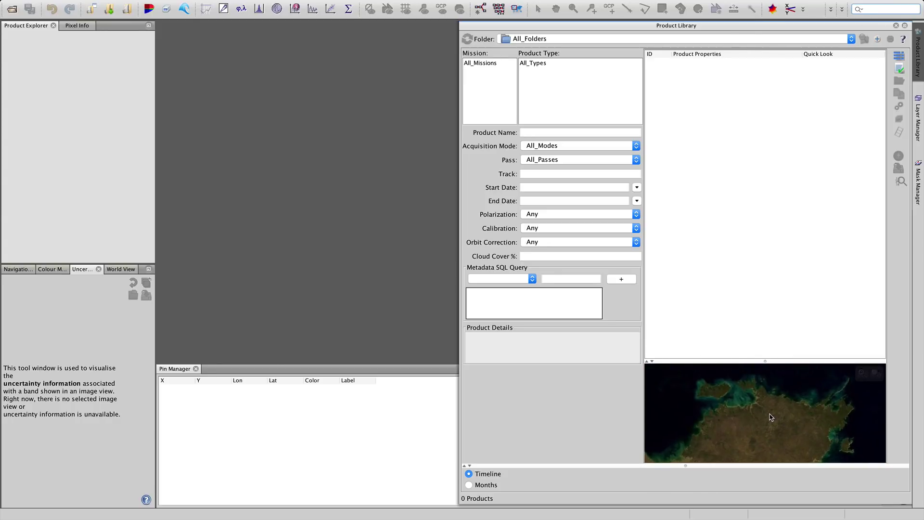
pyautogui.scroll(-5, 768, 416)
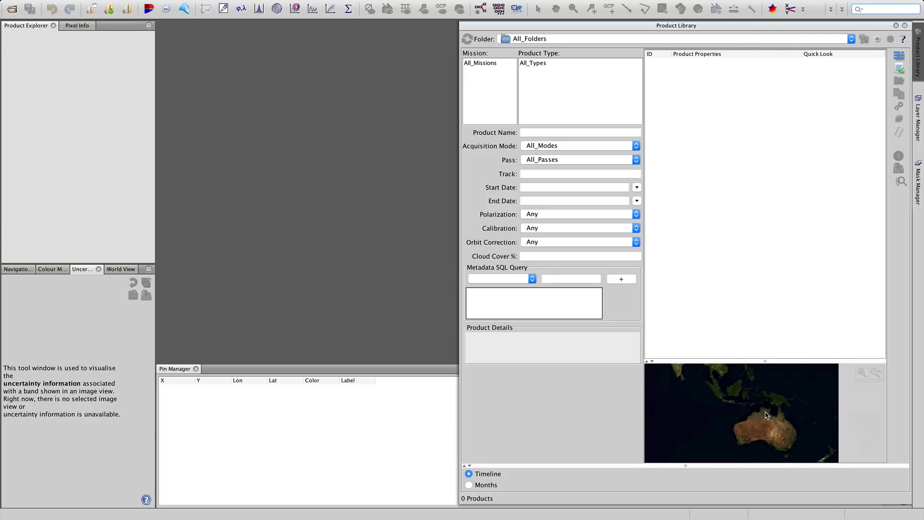
pyautogui.scroll(2, 760, 410)
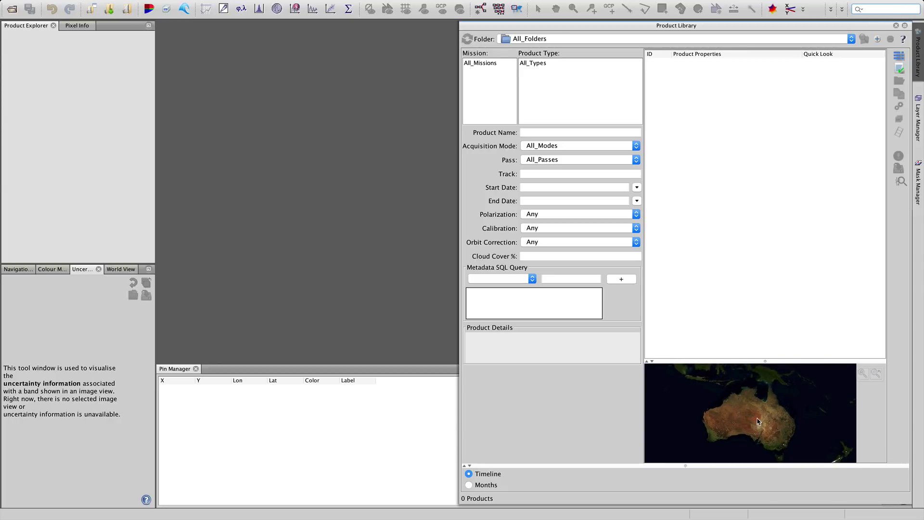
# Step: Enlarge the Product Library map and mark a small rectangular search area just inland of Australia's northern coast
pyautogui.moveTo(765, 363); pyautogui.dragTo(765, 343)
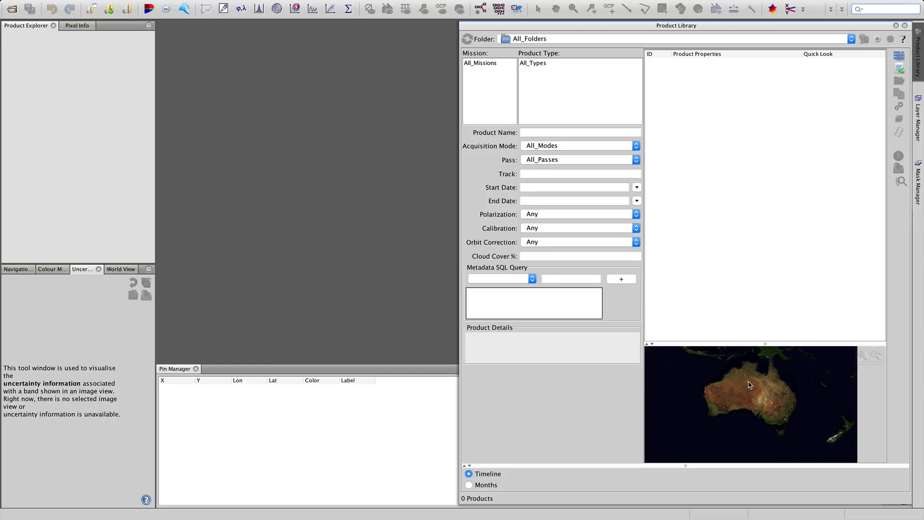
pyautogui.scroll(3, 756, 378)
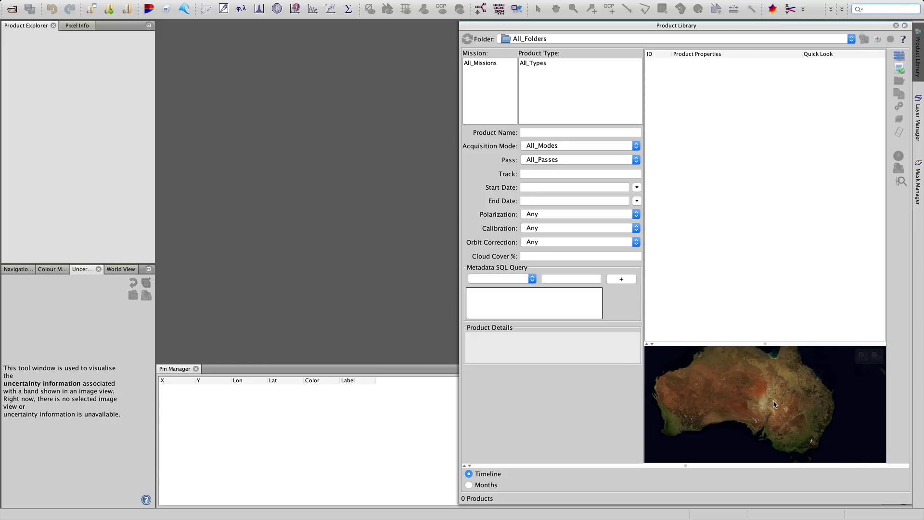
pyautogui.scroll(3, 761, 371)
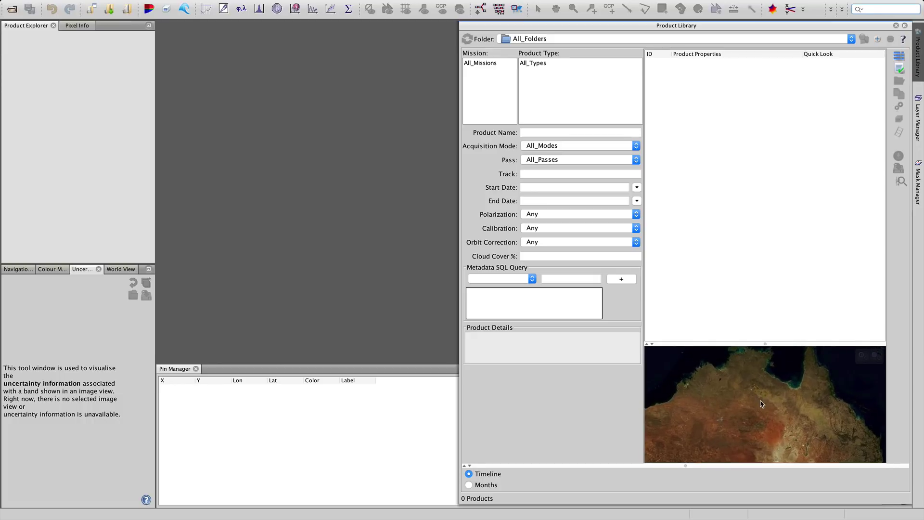
pyautogui.scroll(4, 750, 385)
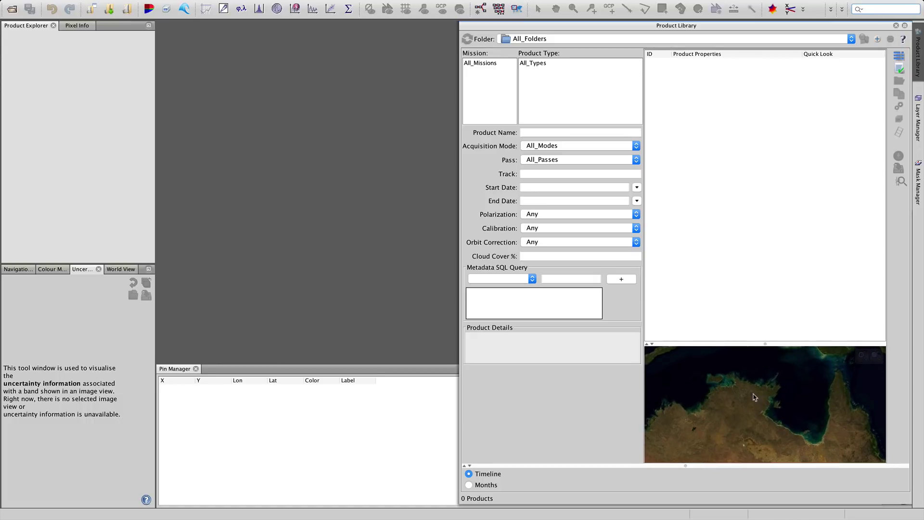
pyautogui.moveTo(748, 384); pyautogui.dragTo(786, 406)
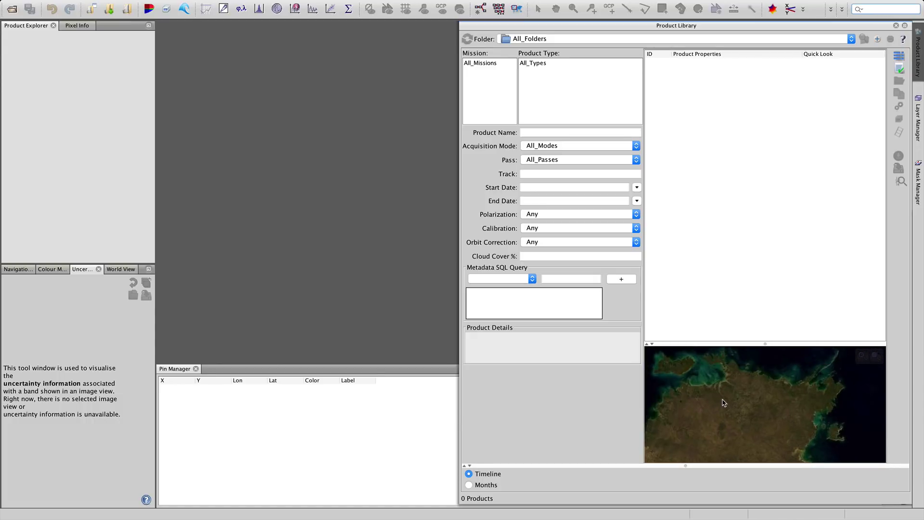
pyautogui.moveTo(725, 403); pyautogui.dragTo(757, 395)
pyautogui.scroll(2, 746, 405)
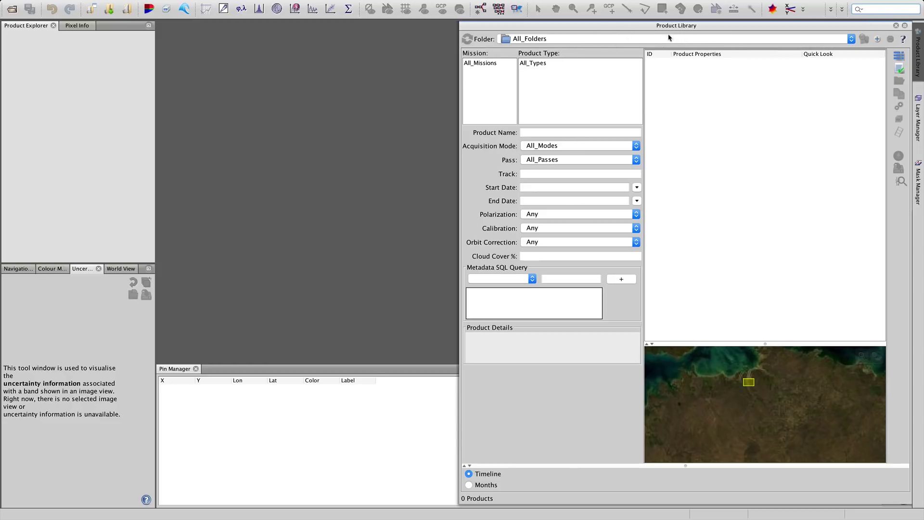
# Step: Set the product search to the ESA SciHub repository, mission Sentinel-2 and product type S2MSI1C
pyautogui.click(544, 39)
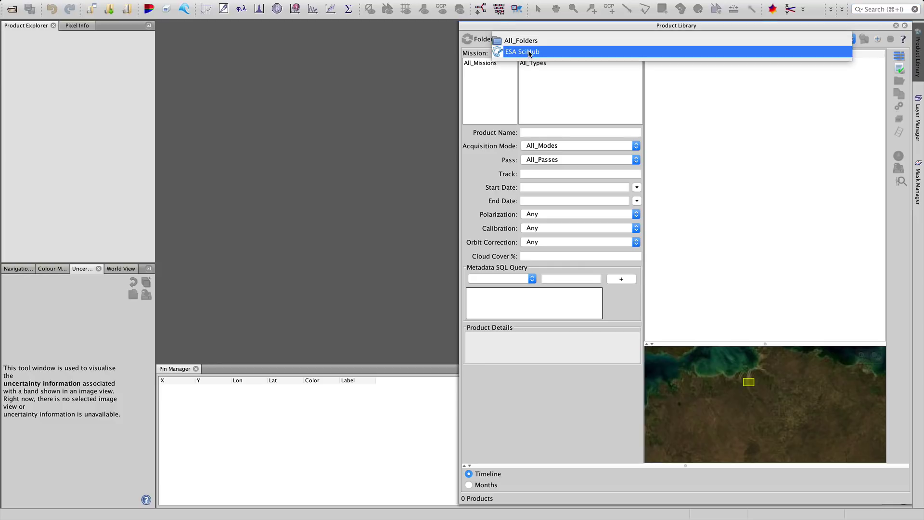
pyautogui.click(529, 52)
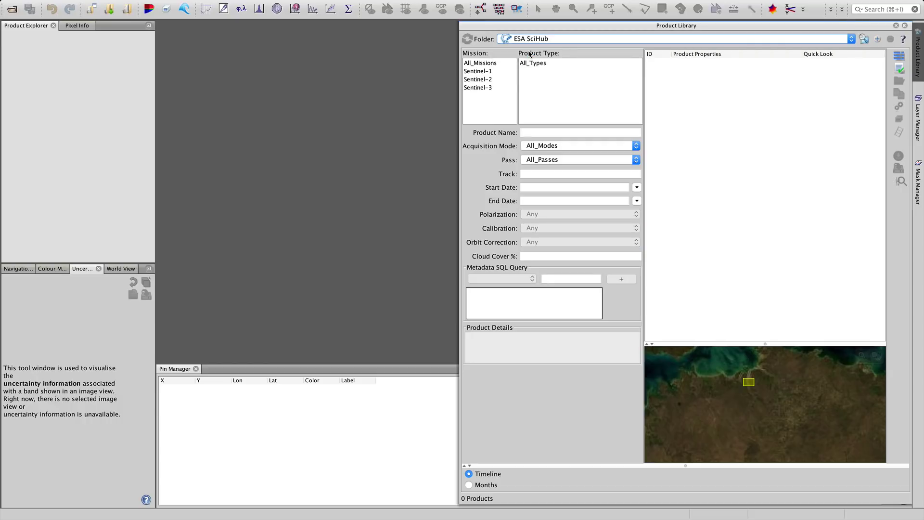
pyautogui.click(479, 81)
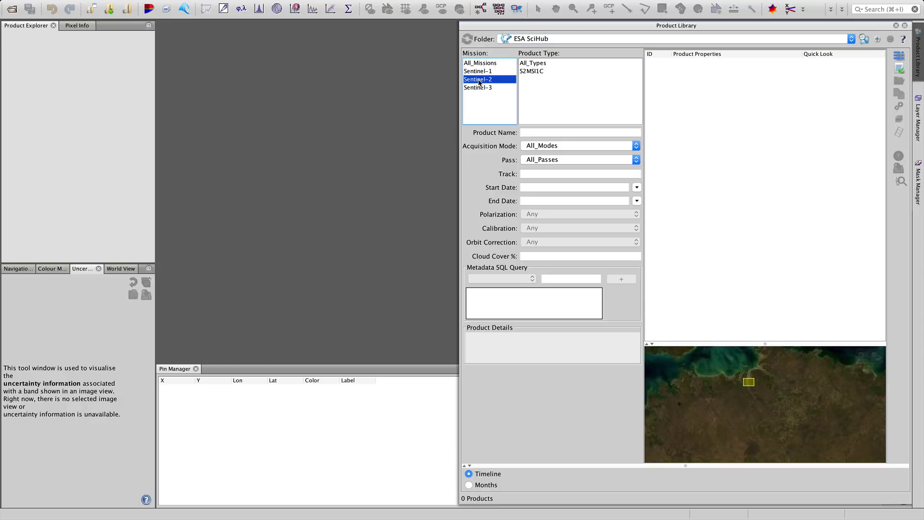
pyautogui.click(537, 71)
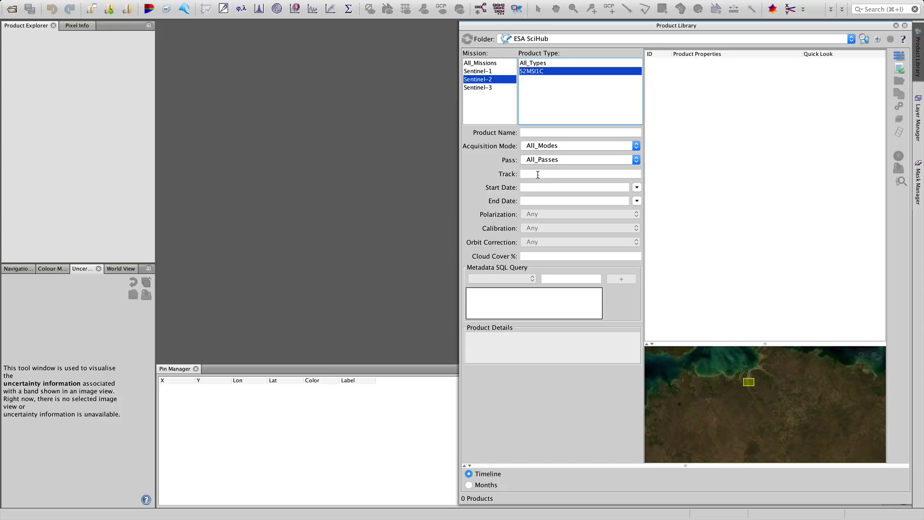
# Step: Set the product search's start date to January 1, 2017
pyautogui.click(637, 188)
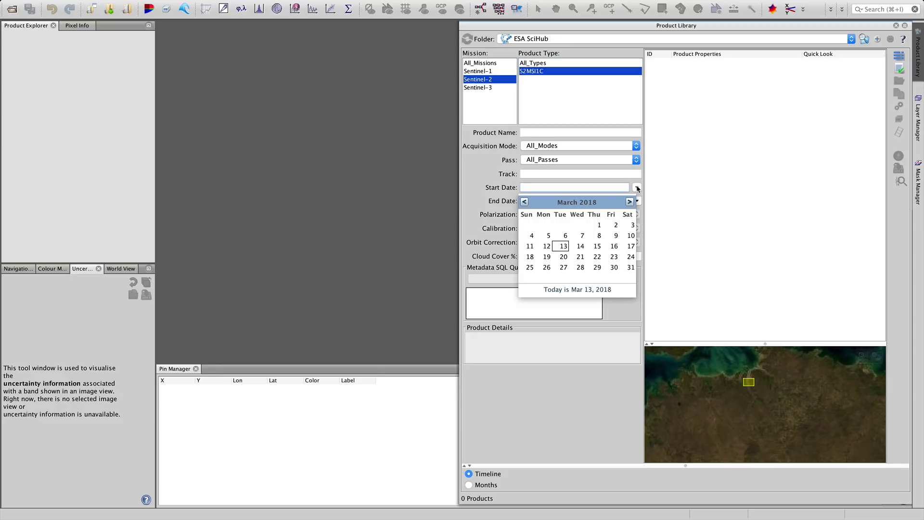
pyautogui.click(525, 202)
pyautogui.click(524, 202)
pyautogui.click(525, 202)
pyautogui.click(524, 202)
pyautogui.click(525, 202)
pyautogui.click(525, 202)
pyautogui.click(524, 202)
pyautogui.click(524, 202)
pyautogui.click(524, 202)
pyautogui.click(524, 202)
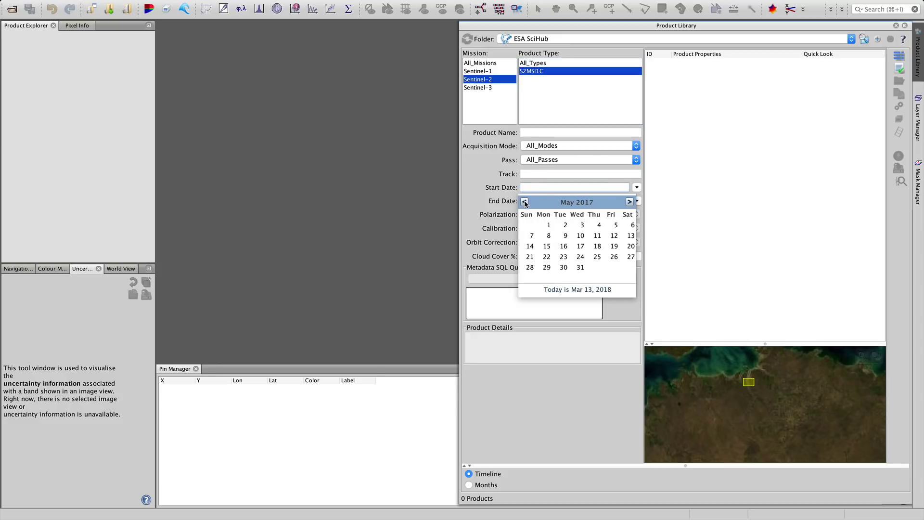
pyautogui.click(525, 202)
pyautogui.click(524, 202)
pyautogui.click(525, 202)
pyautogui.click(524, 202)
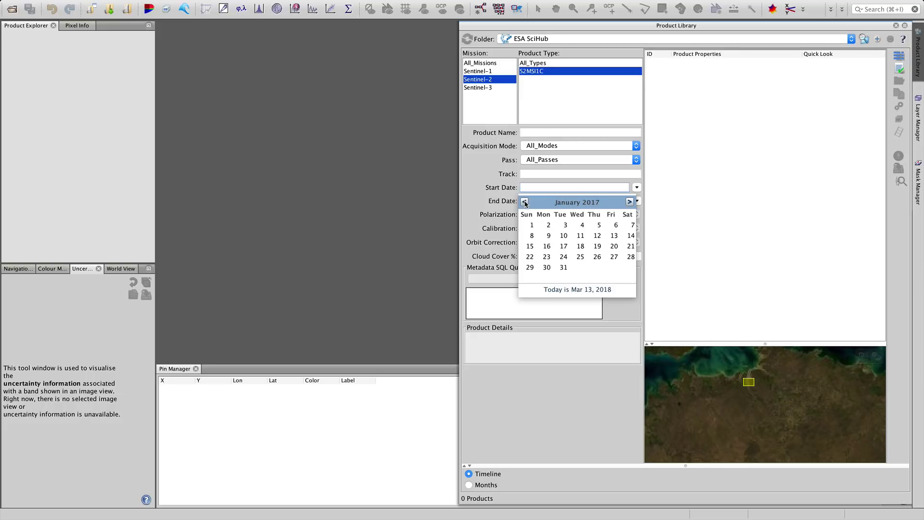
pyautogui.click(532, 225)
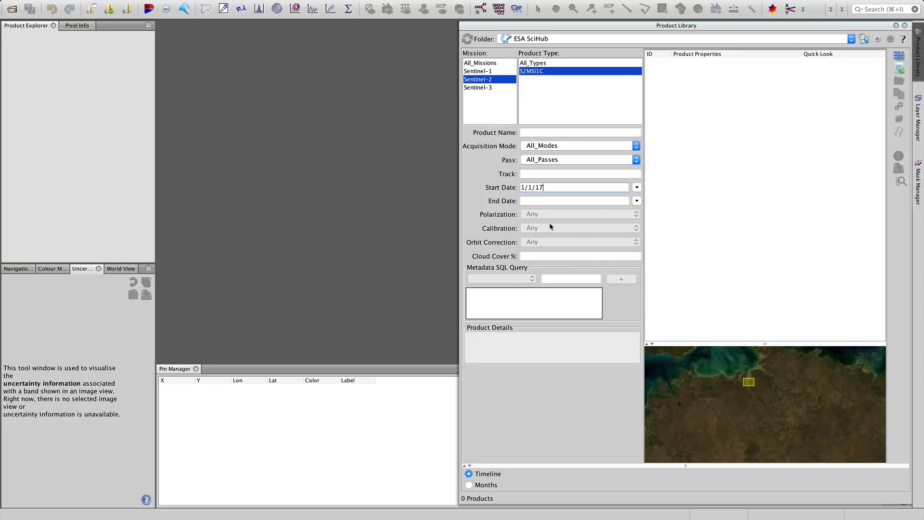
# Step: Set the product search's end date to December 31, 2017
pyautogui.click(636, 201)
pyautogui.click(525, 215)
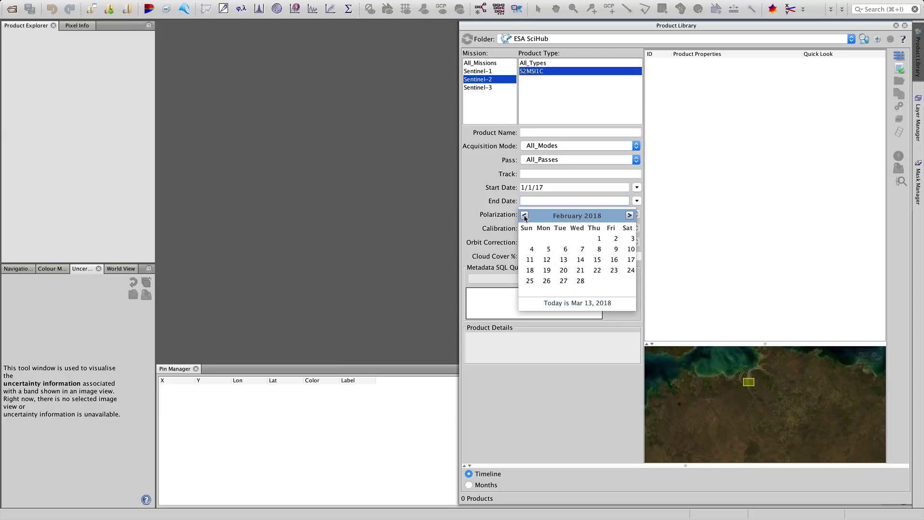
pyautogui.click(524, 215)
pyautogui.click(524, 215)
pyautogui.click(530, 291)
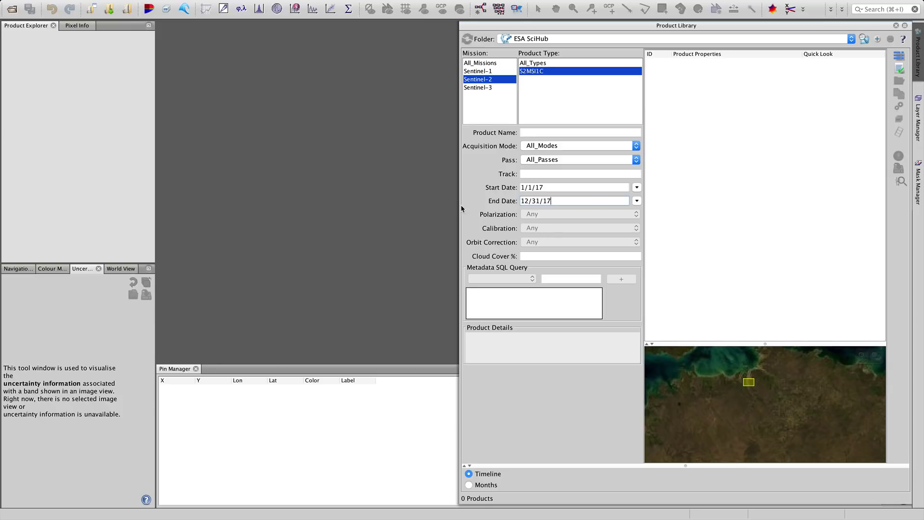
# Step: Search the repository for products with a cloud cover of 0-5 % and collapse the Product Library
pyautogui.click(528, 255)
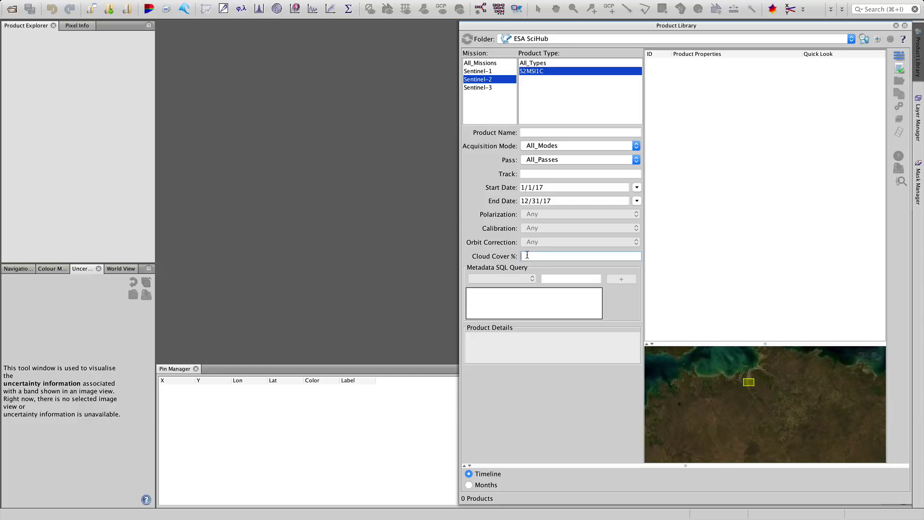
pyautogui.write('0')
pyautogui.write('-15')
pyautogui.click(864, 41)
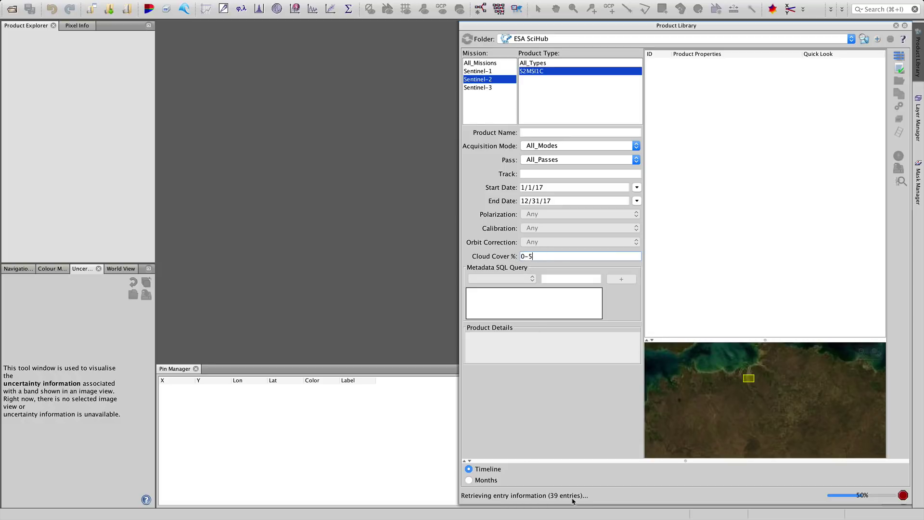
pyautogui.click(749, 379)
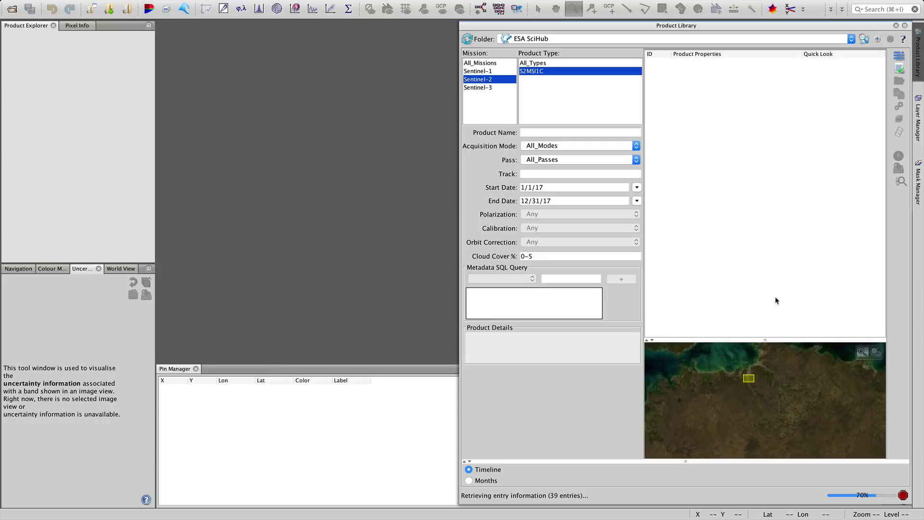
pyautogui.click(918, 48)
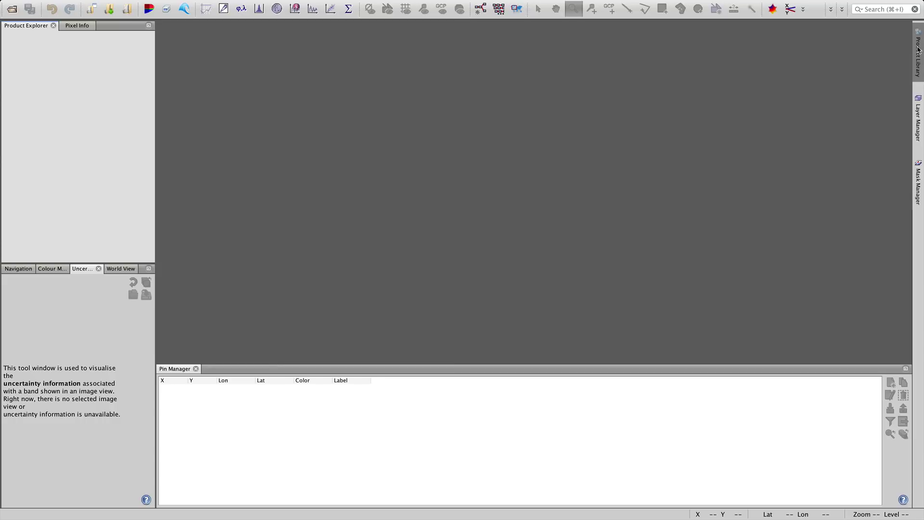
# Step: Open the product S2A_MSIL1C_20170512T012721_N0205_R131_T52LHM_20170512T012719.zip from the Sentinel-2 folder, with the file list sorted by descending name
pyautogui.click(12, 9)
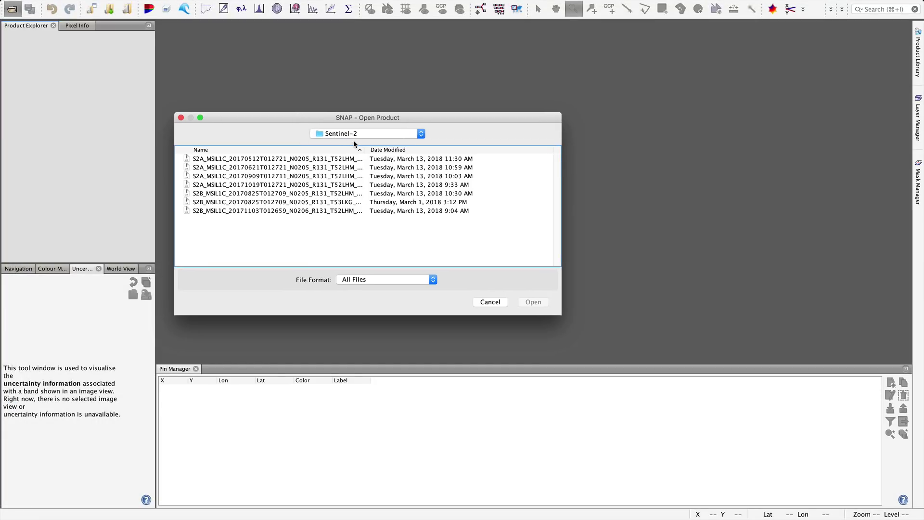
pyautogui.moveTo(367, 149); pyautogui.dragTo(438, 149)
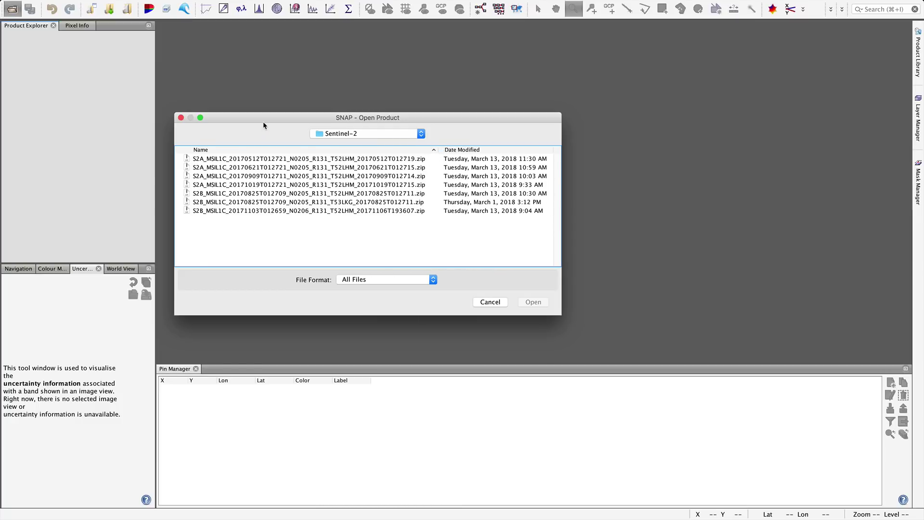
pyautogui.moveTo(264, 123); pyautogui.dragTo(291, 121)
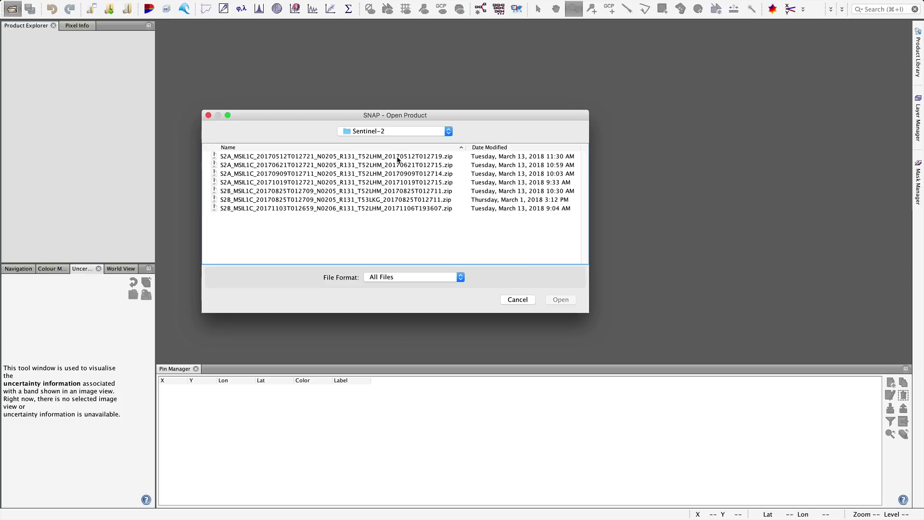
pyautogui.click(283, 148)
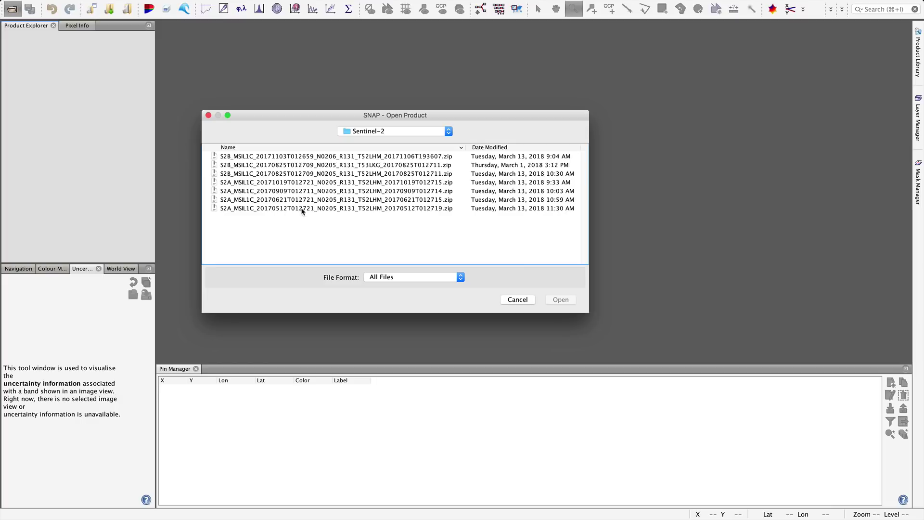
pyautogui.click(267, 209)
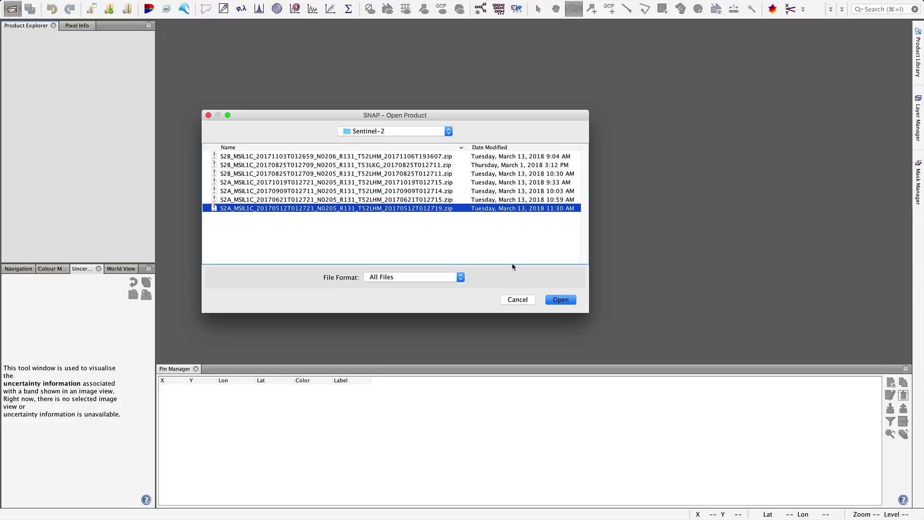
pyautogui.click(561, 300)
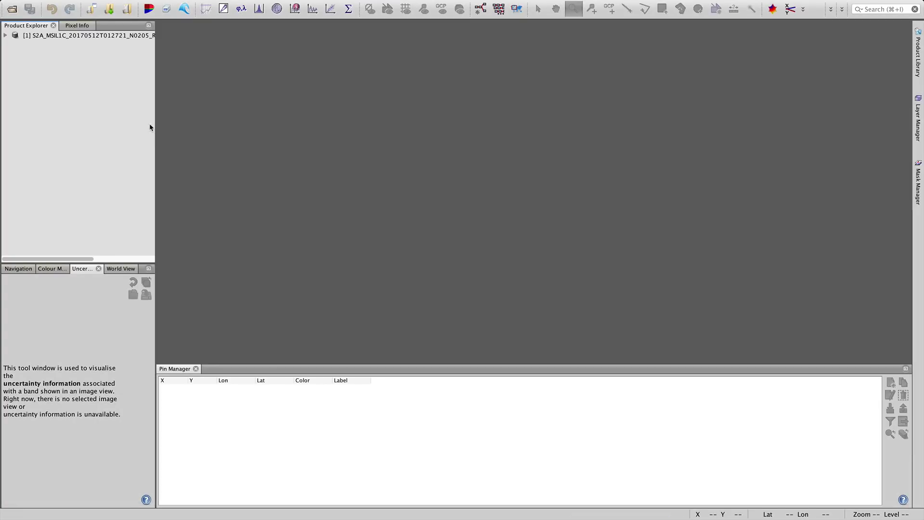
# Step: Widen the Product Explorer to fit the full product name and expand the product down to its individual bands
pyautogui.moveTo(154, 126); pyautogui.dragTo(282, 141)
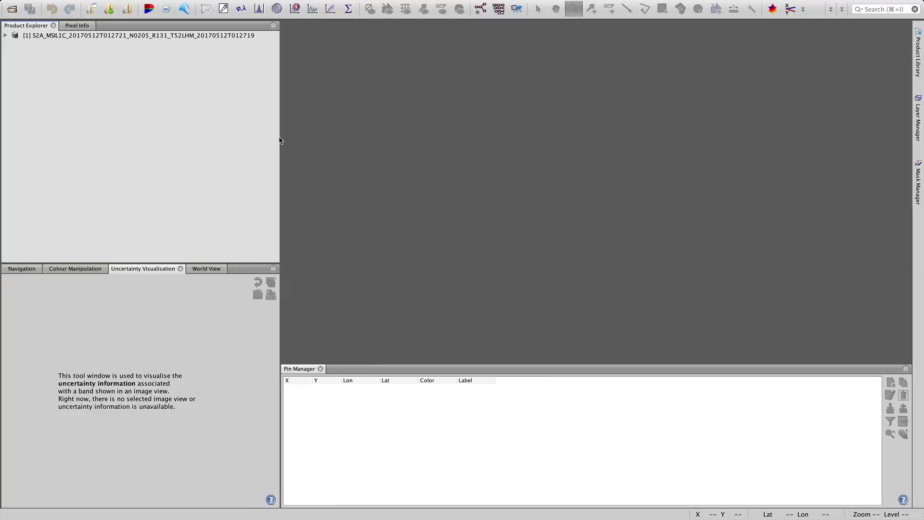
pyautogui.click(6, 36)
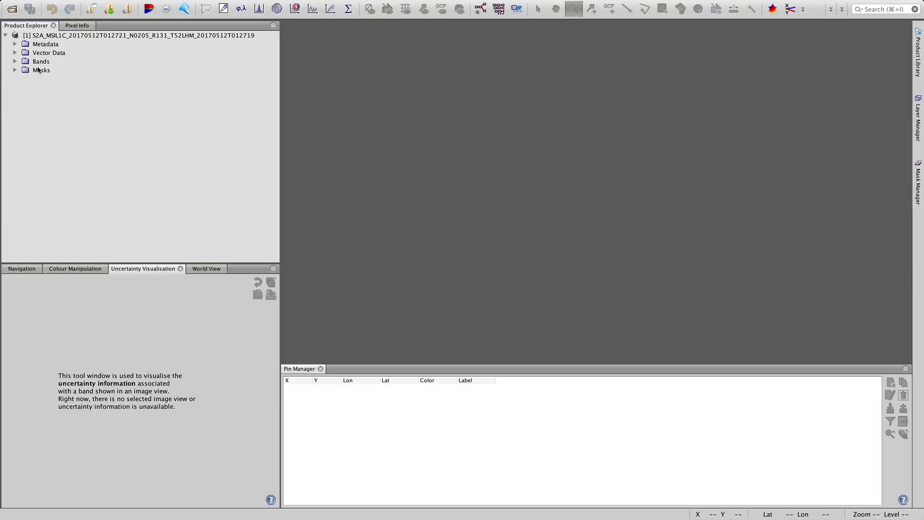
pyautogui.click(14, 61)
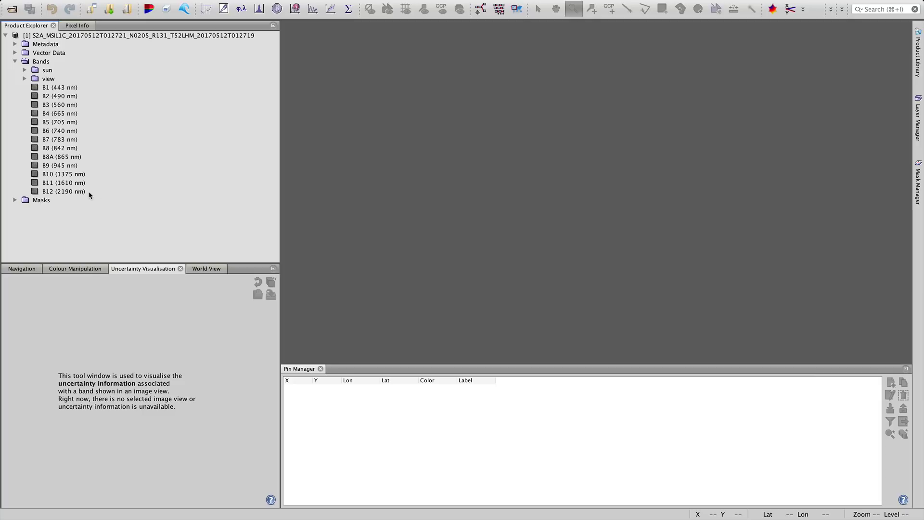
pyautogui.click(59, 87)
pyautogui.rightClick(112, 36)
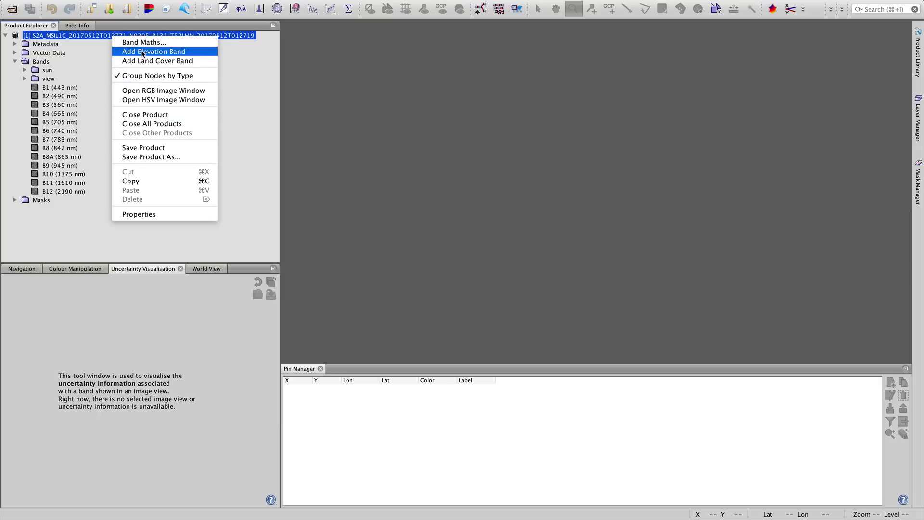
pyautogui.click(96, 56)
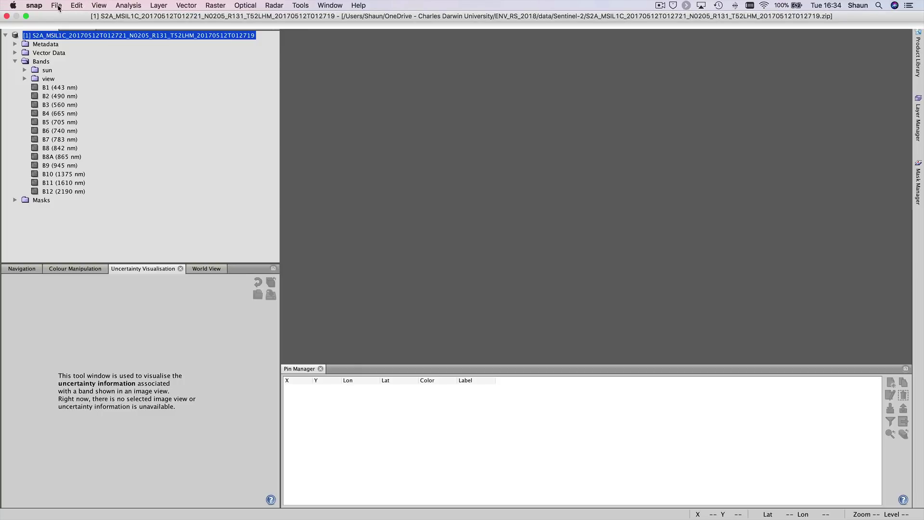
pyautogui.click(60, 6)
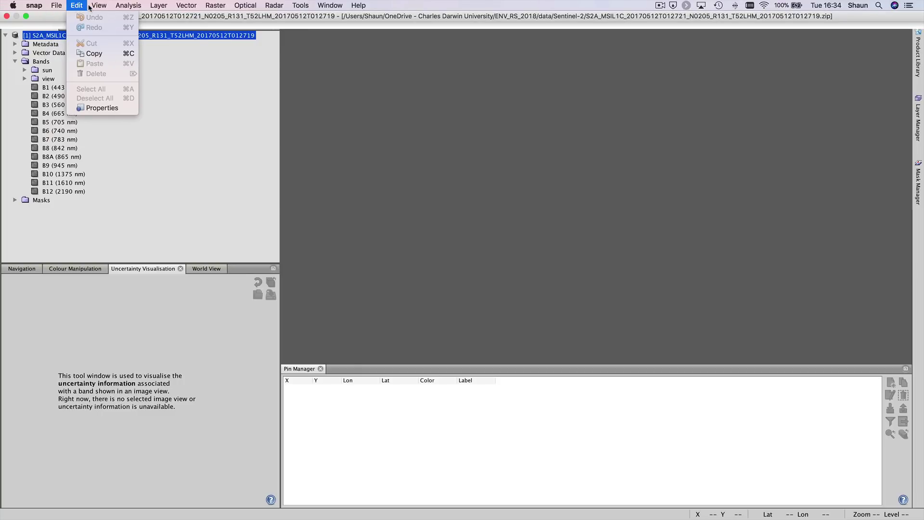
pyautogui.moveTo(100, 6)
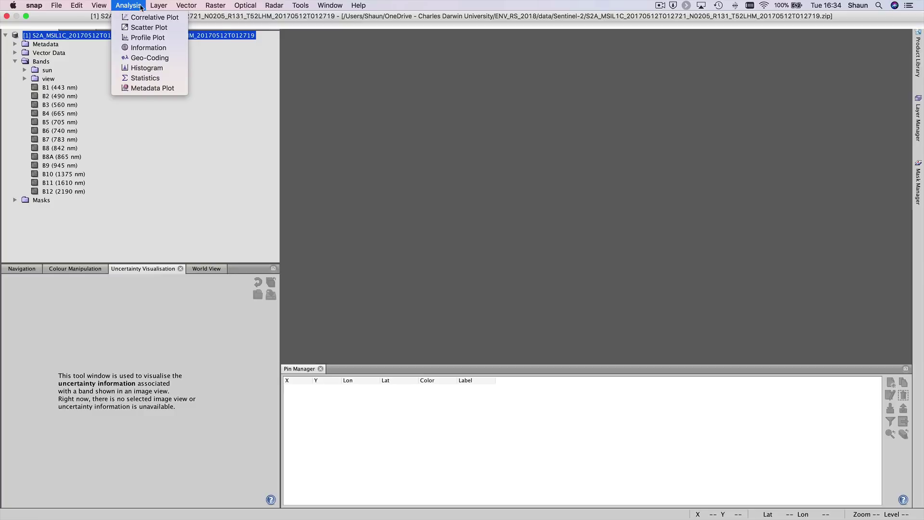
pyautogui.moveTo(156, 7)
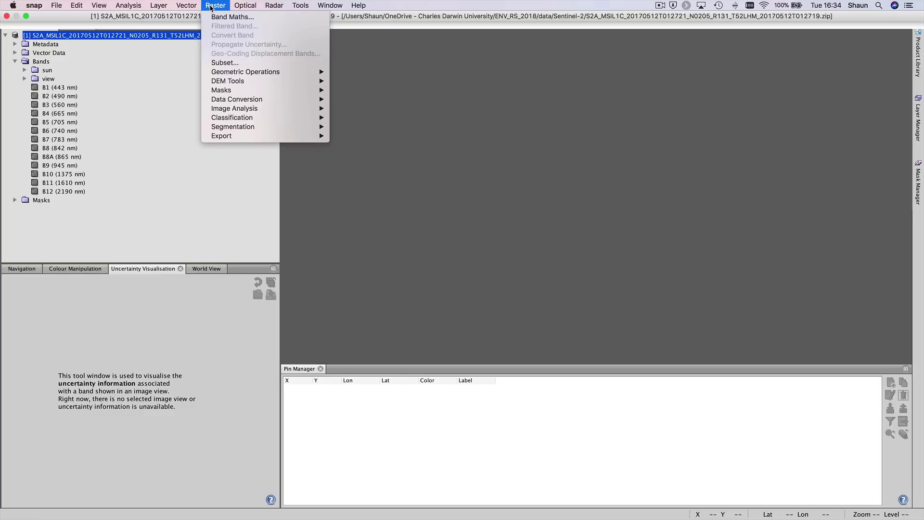
pyautogui.moveTo(239, 8)
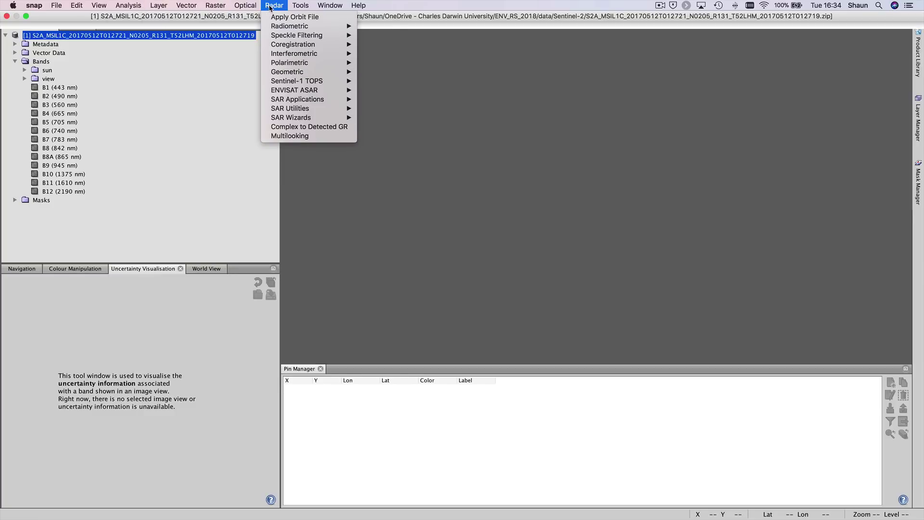
pyautogui.moveTo(302, 8)
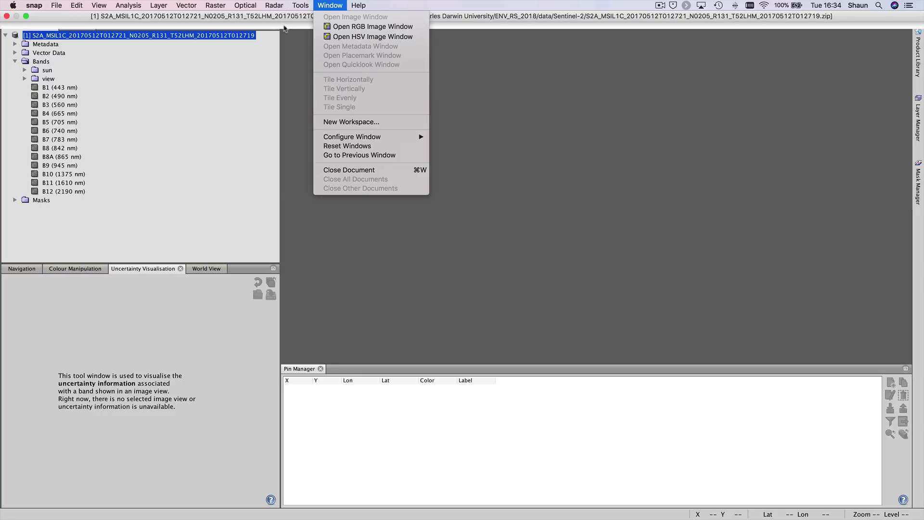
pyautogui.click(177, 76)
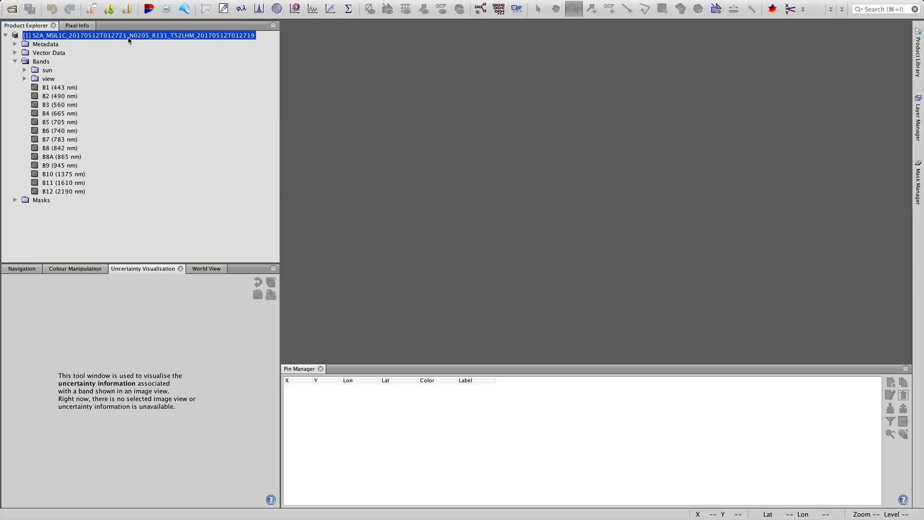
# Step: Display the product as an RGB image with the Sentinel 2 MSI Natural Colors profile, using B4, B3 and B2 for red, green and blue
pyautogui.rightClick(116, 37)
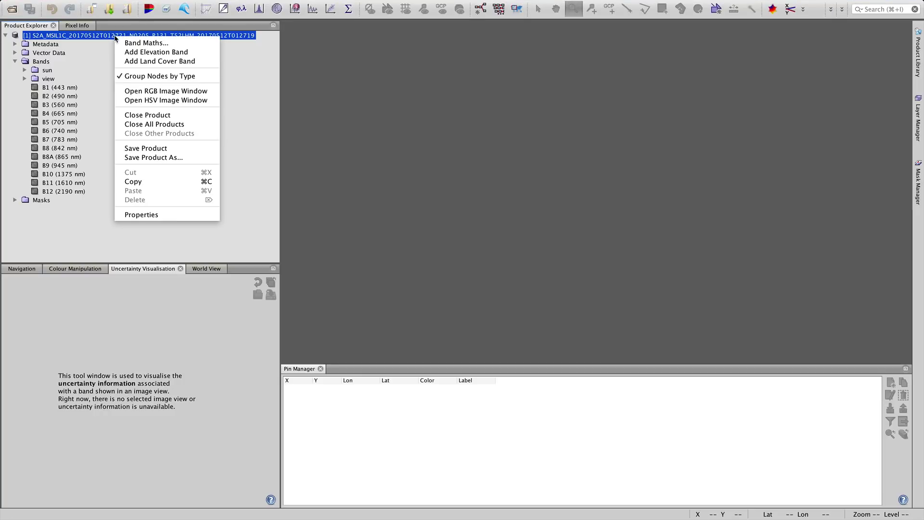
pyautogui.click(167, 92)
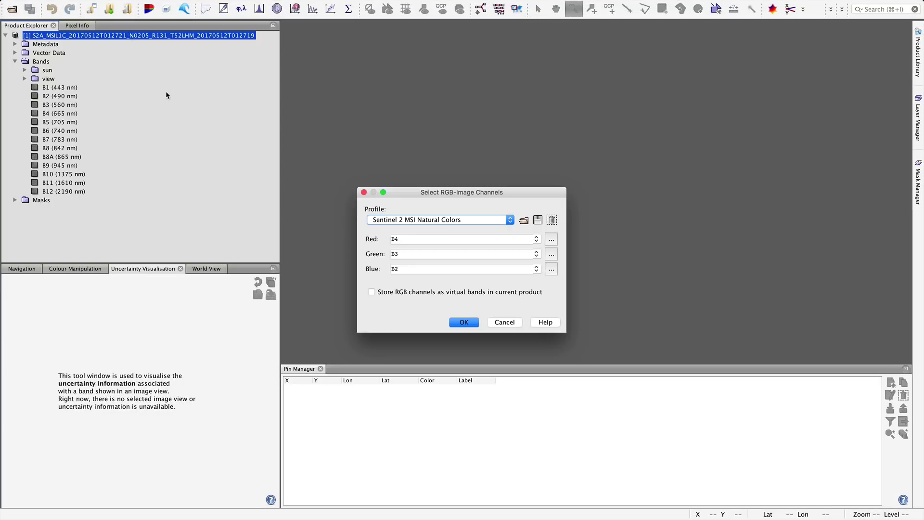
pyautogui.moveTo(398, 191); pyautogui.dragTo(391, 133)
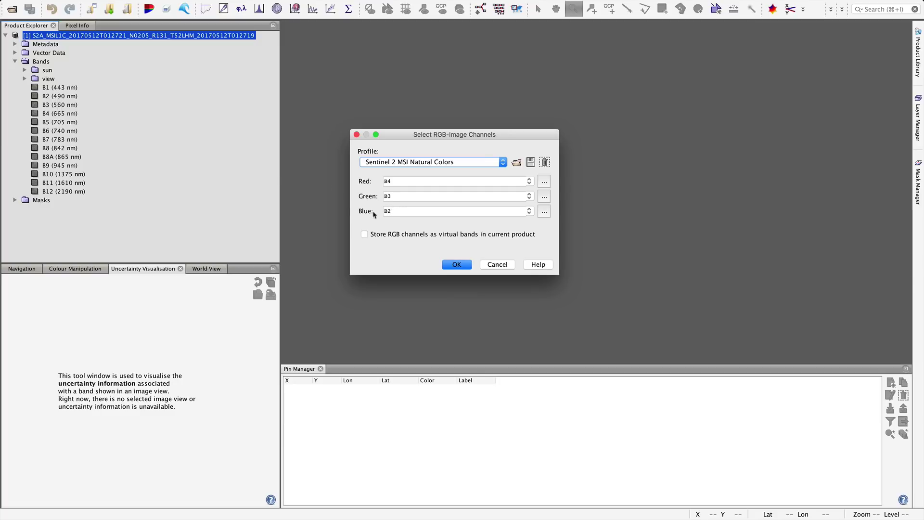
pyautogui.click(456, 265)
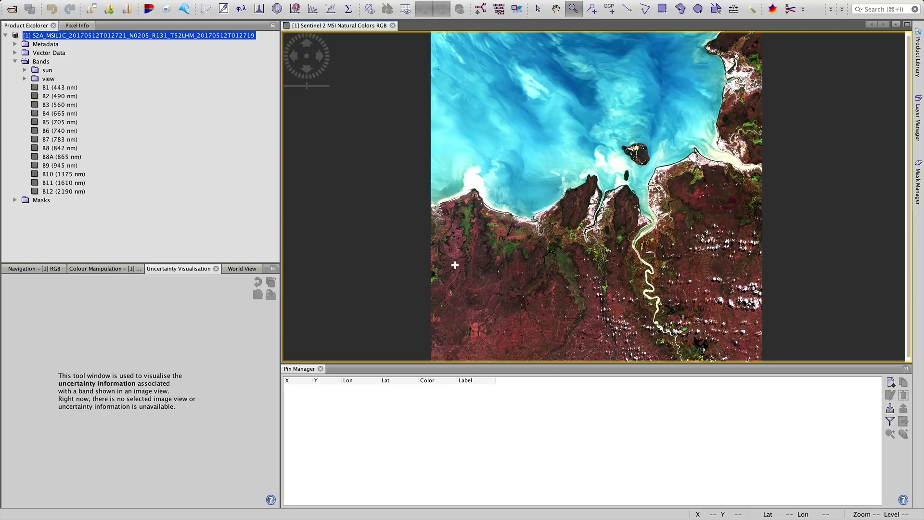
# Step: Examine the natural-colour image's coastline, islands and winding river at several zoom levels, ending with the inland area south of the coast
pyautogui.moveTo(455, 265); pyautogui.dragTo(718, 131)
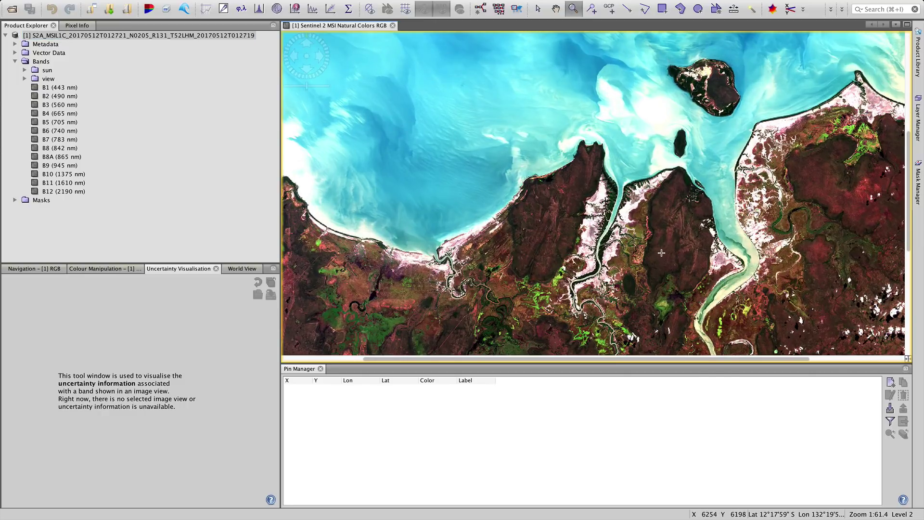
pyautogui.scroll(-5, 674, 256)
pyautogui.scroll(5, 665, 253)
pyautogui.scroll(-5, 661, 252)
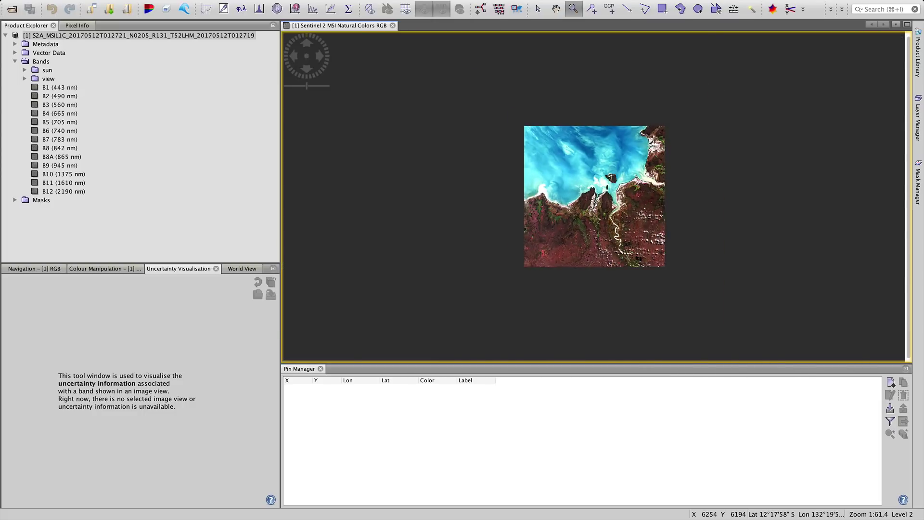
pyautogui.scroll(5, 662, 253)
pyautogui.scroll(-5, 662, 252)
pyautogui.scroll(4, 661, 252)
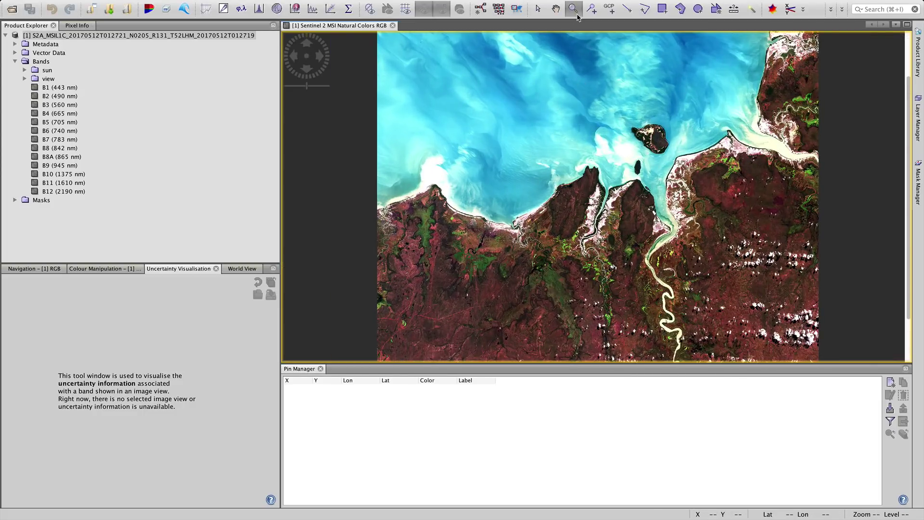
pyautogui.click(556, 8)
pyautogui.moveTo(743, 241); pyautogui.dragTo(760, 168)
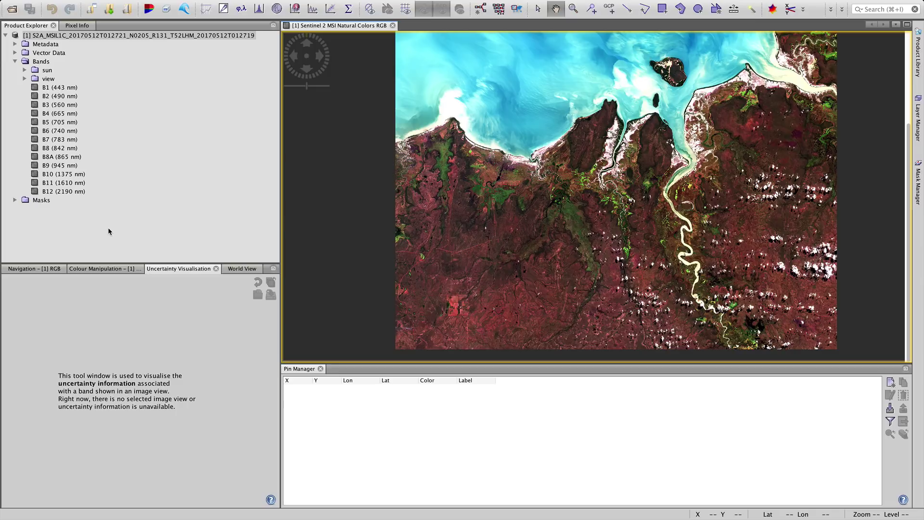
# Step: Examine the coastal headlands and river mouths of the natural-colour image close up, using the Navigation overview to move around the scene
pyautogui.click(34, 272)
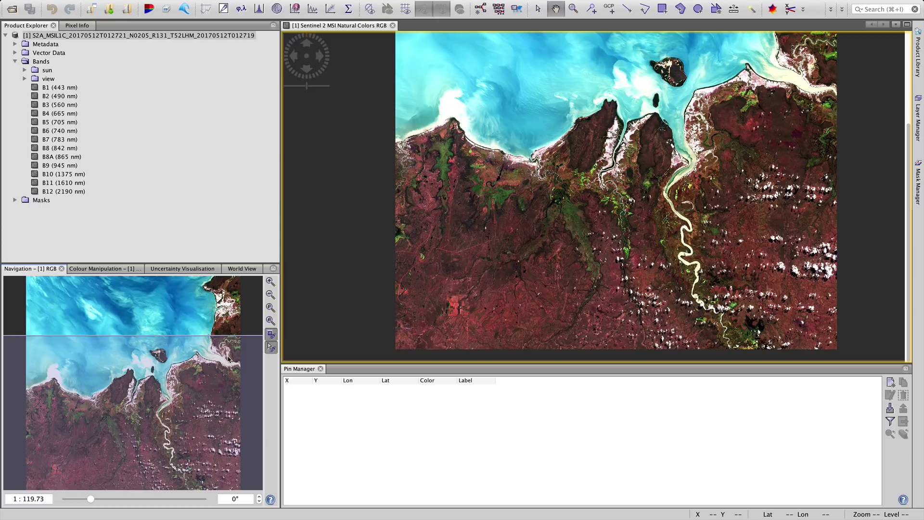
pyautogui.click(270, 282)
pyautogui.click(270, 282)
pyautogui.click(270, 283)
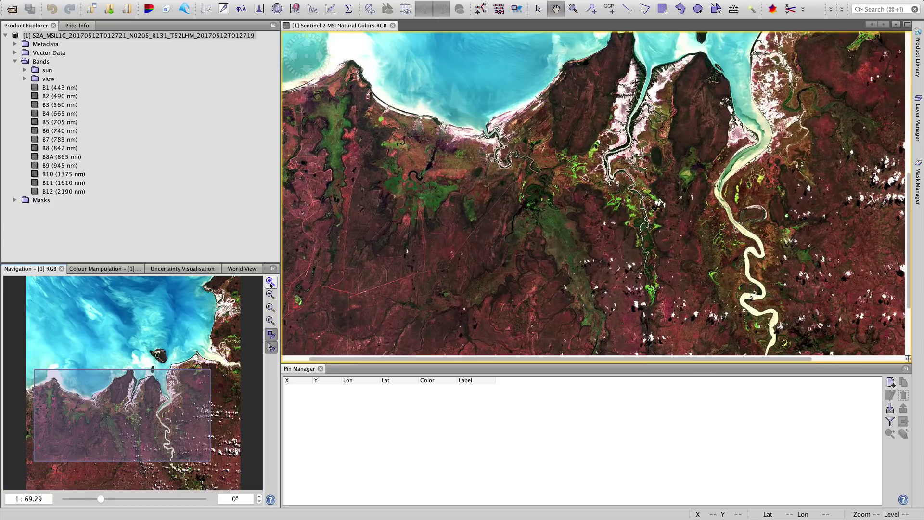
pyautogui.click(270, 282)
pyautogui.click(270, 283)
pyautogui.click(270, 282)
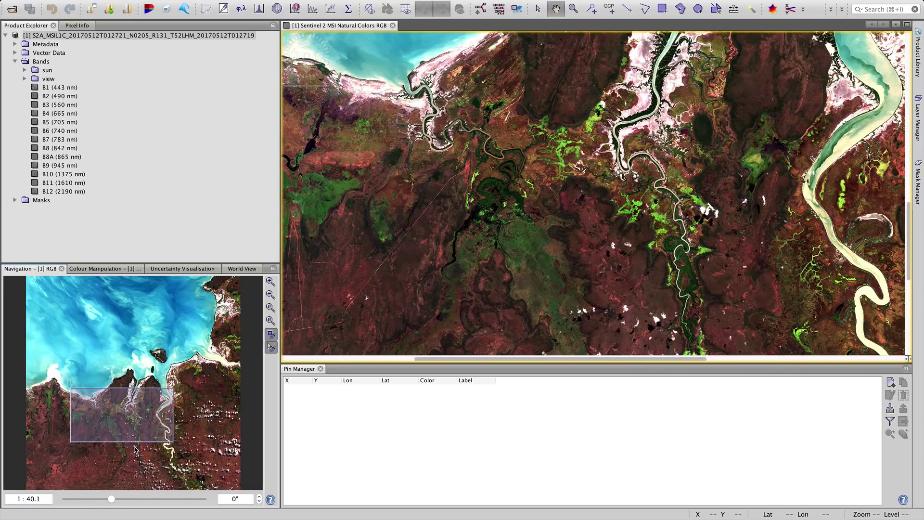
pyautogui.moveTo(125, 419); pyautogui.dragTo(146, 381)
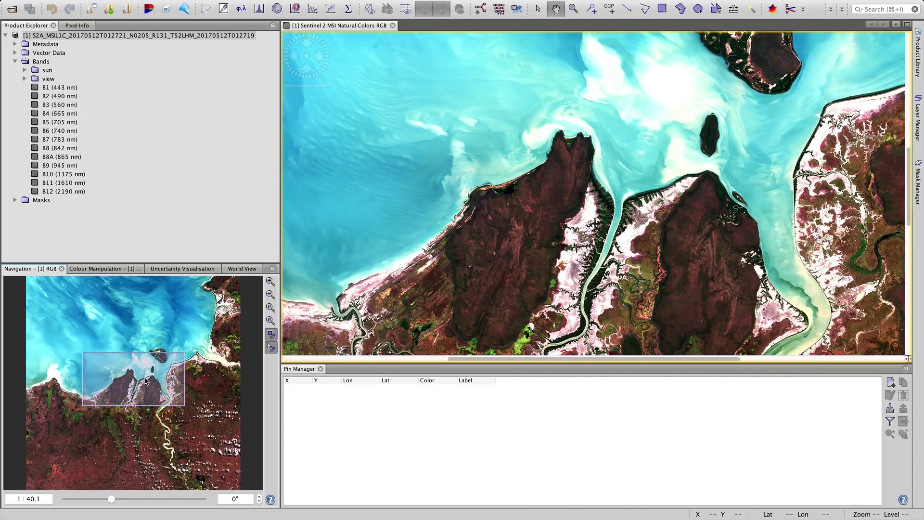
pyautogui.click(271, 294)
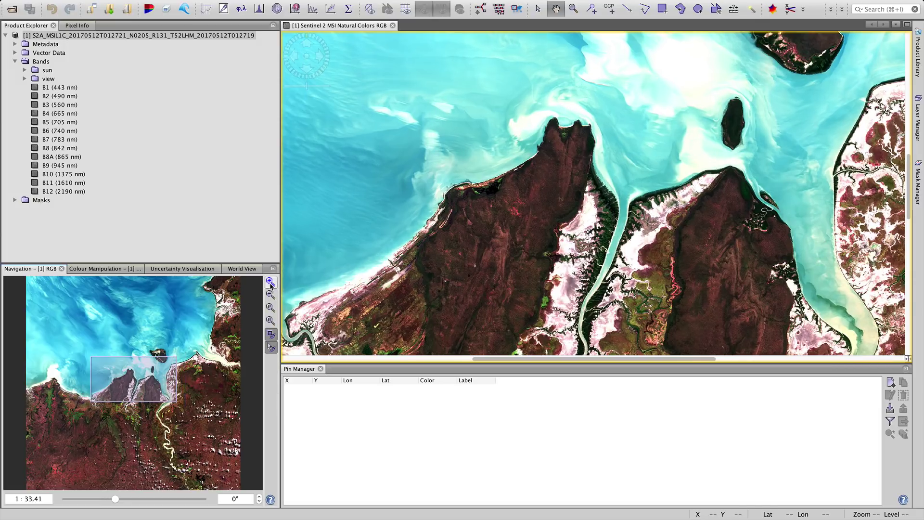
# Step: View the whole natural-colour scene, then inspect the tidal channel, the large island and the winding river at 1:10 scale
pyautogui.click(271, 324)
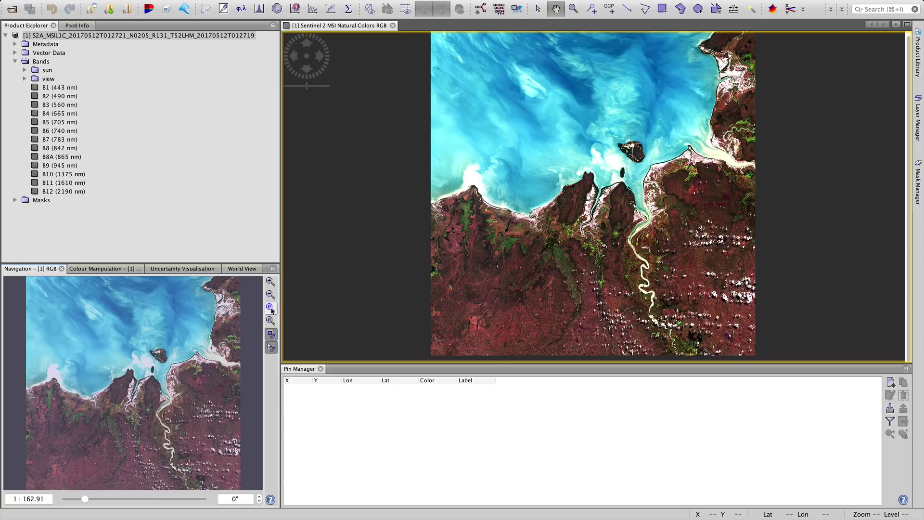
pyautogui.click(271, 310)
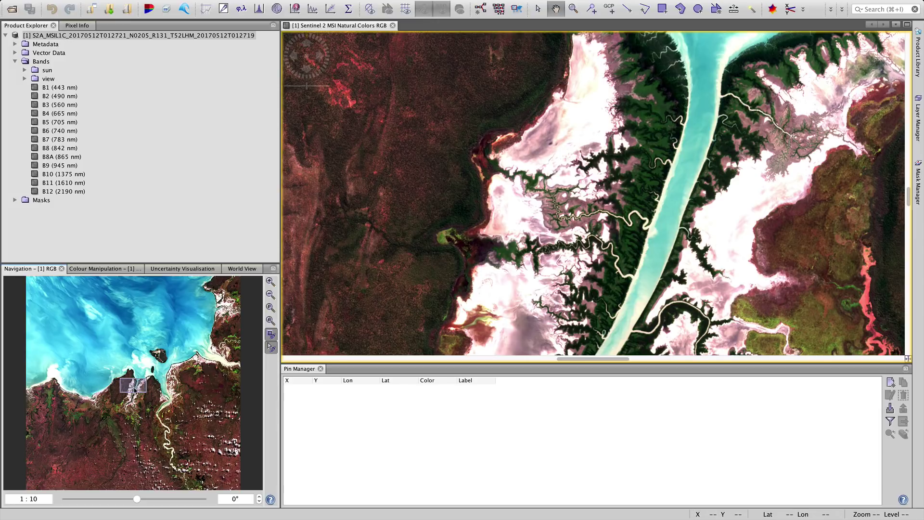
pyautogui.moveTo(133, 387); pyautogui.dragTo(156, 358)
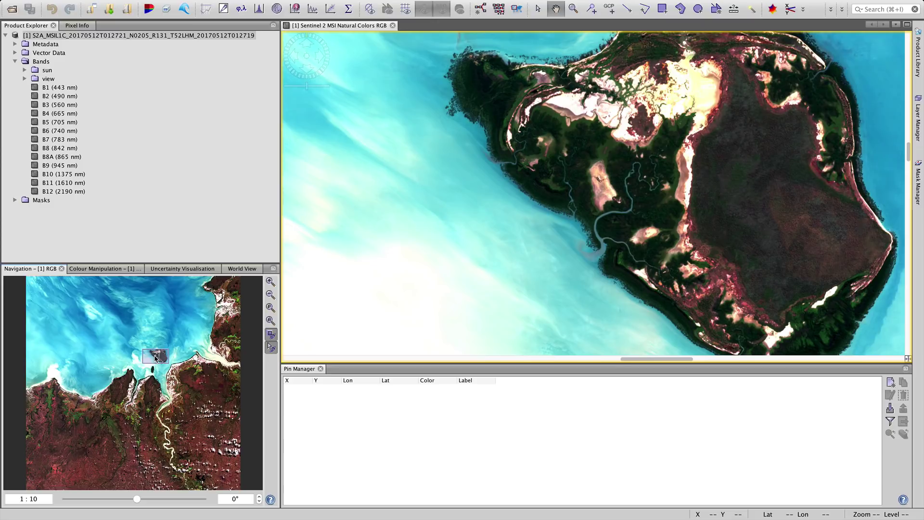
pyautogui.moveTo(155, 359); pyautogui.dragTo(164, 426)
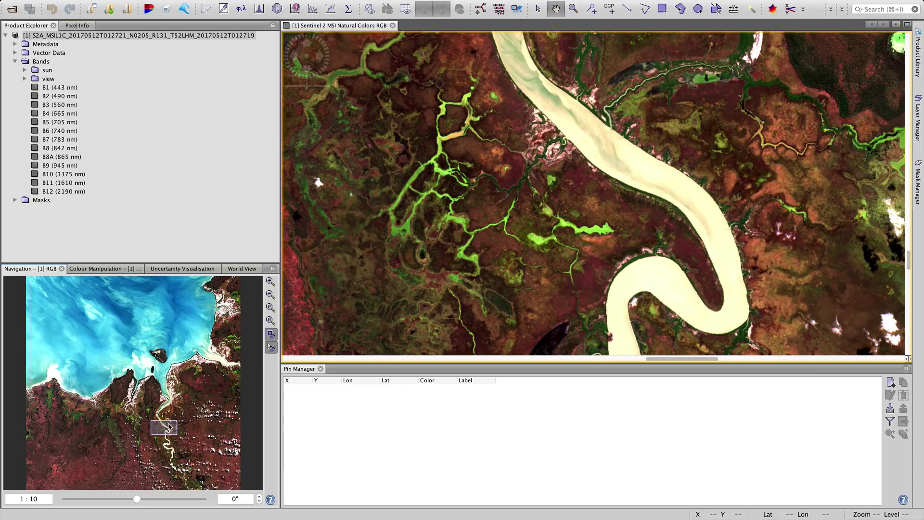
pyautogui.moveTo(169, 427); pyautogui.dragTo(167, 420)
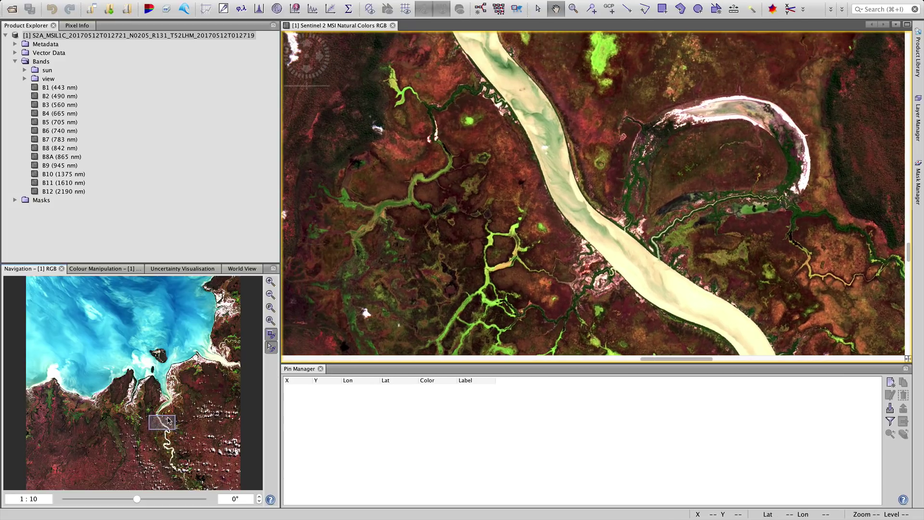
# Step: Display the product as an RGB image with the Sentinel 2 MSI False-color Infrared profile, using B8, B4 and B3 for red, green and blue
pyautogui.rightClick(92, 35)
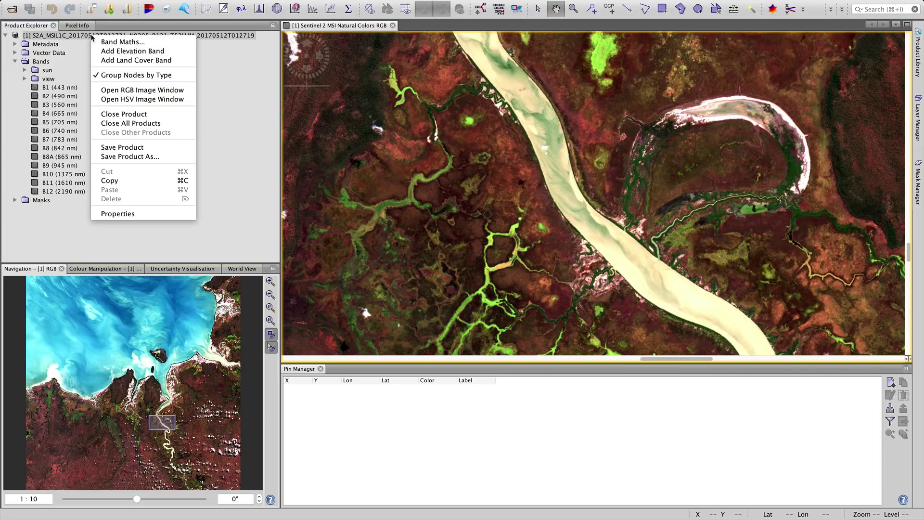
pyautogui.click(147, 90)
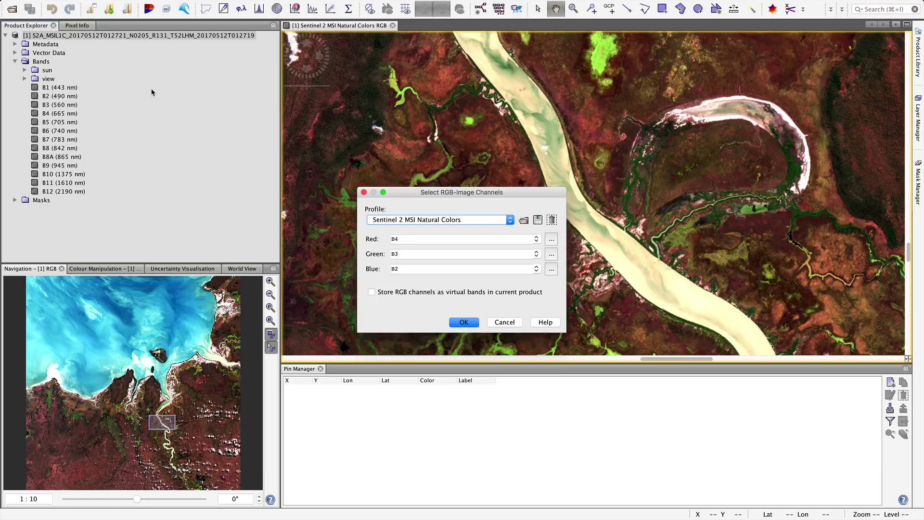
pyautogui.click(495, 222)
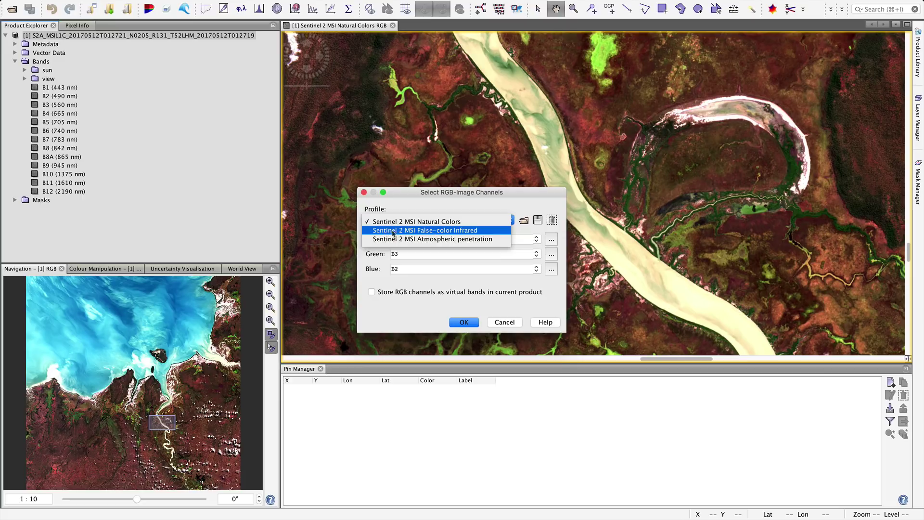
pyautogui.click(425, 230)
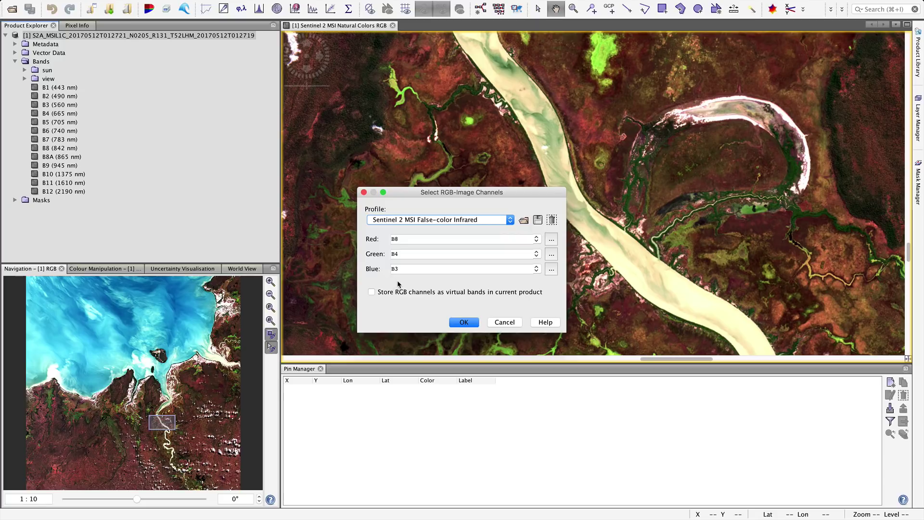
pyautogui.click(463, 324)
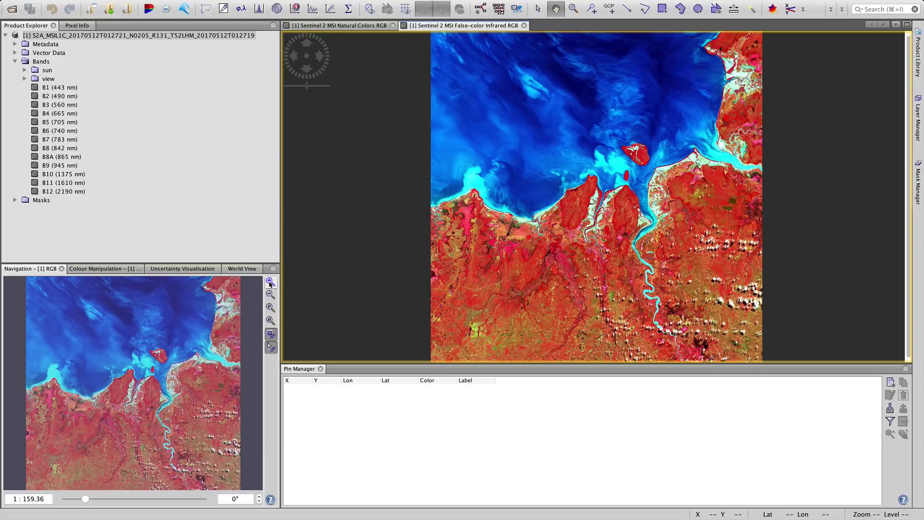
# Step: Examine the false-colour infrared image at 1:10 scale along the river, the northeastern headland, the inland vegetation and the coastal tidal creeks
pyautogui.click(271, 321)
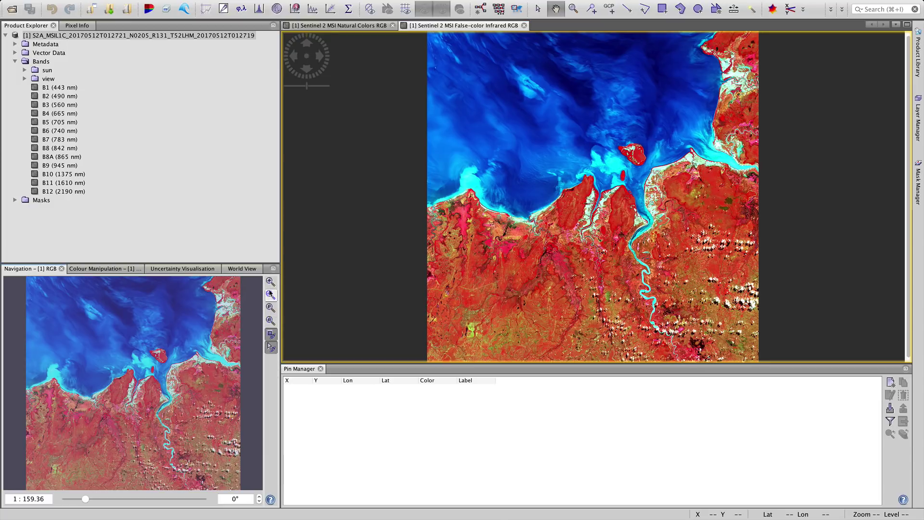
pyautogui.click(271, 307)
pyautogui.moveTo(132, 388); pyautogui.dragTo(156, 416)
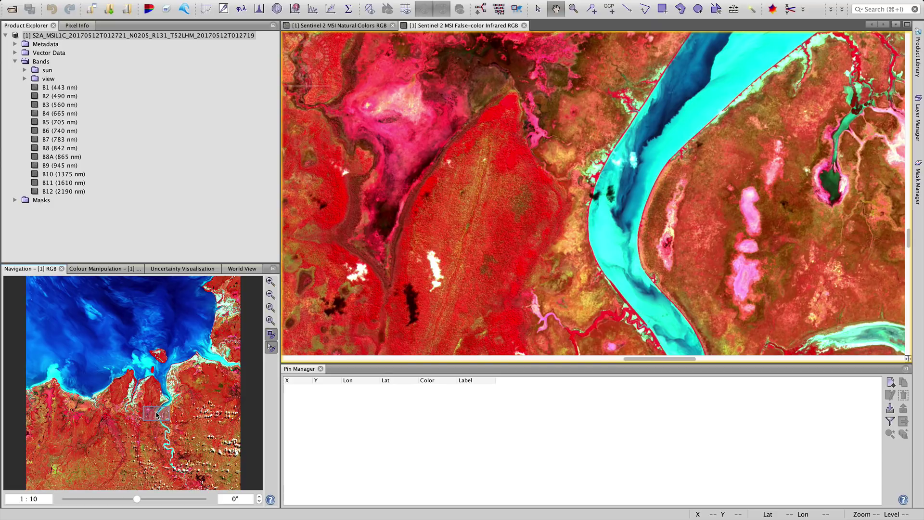
pyautogui.moveTo(157, 414); pyautogui.dragTo(184, 388)
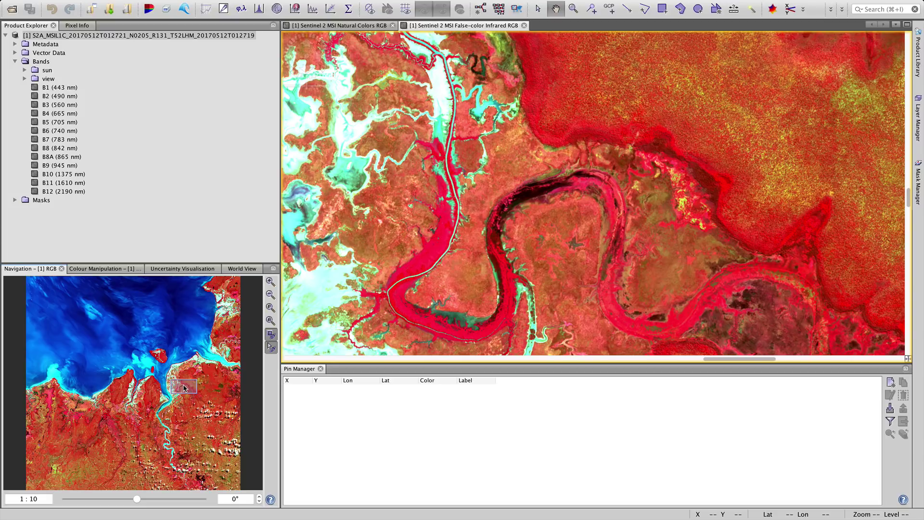
pyautogui.moveTo(185, 388); pyautogui.dragTo(209, 287)
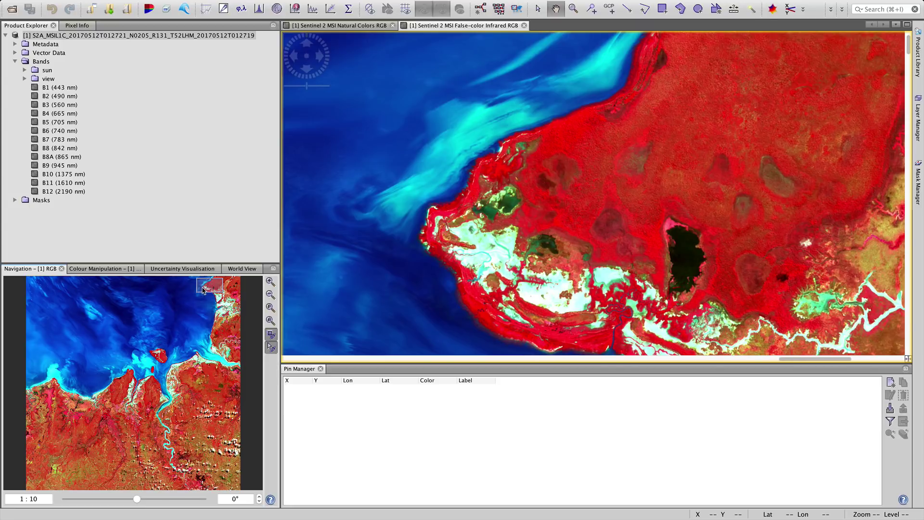
pyautogui.moveTo(203, 289); pyautogui.dragTo(196, 380)
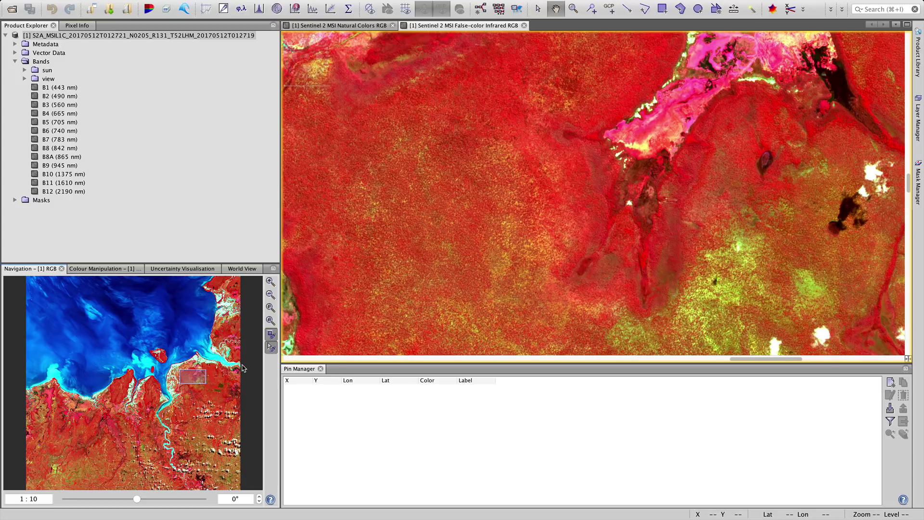
pyautogui.moveTo(197, 380); pyautogui.dragTo(180, 377)
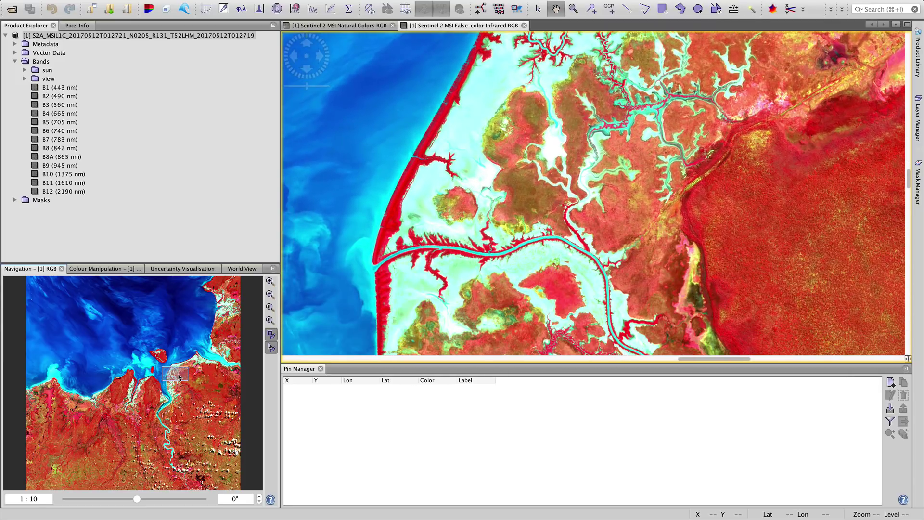
# Step: Close the Pin Manager and compare the coastal creek area by alternating between the natural-colour and false-colour infrared images
pyautogui.click(320, 368)
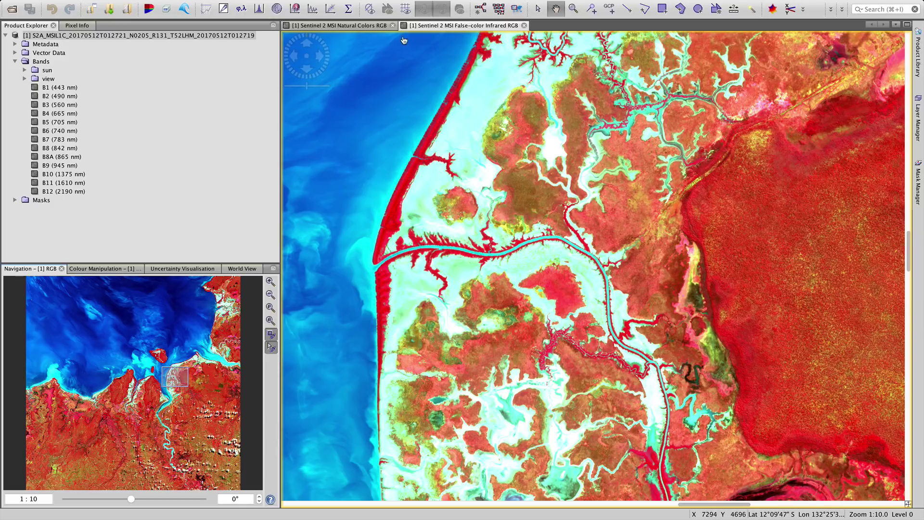
pyautogui.click(367, 27)
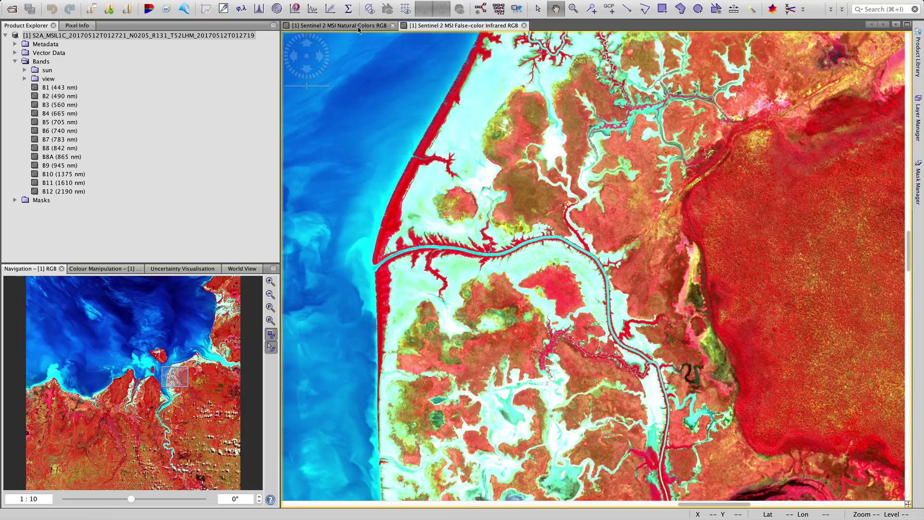
pyautogui.click(330, 27)
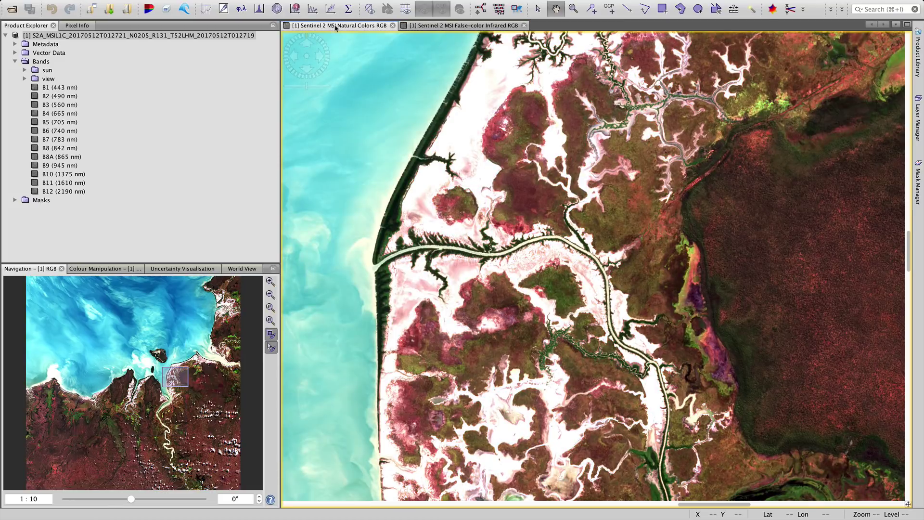
pyautogui.click(450, 27)
pyautogui.click(365, 27)
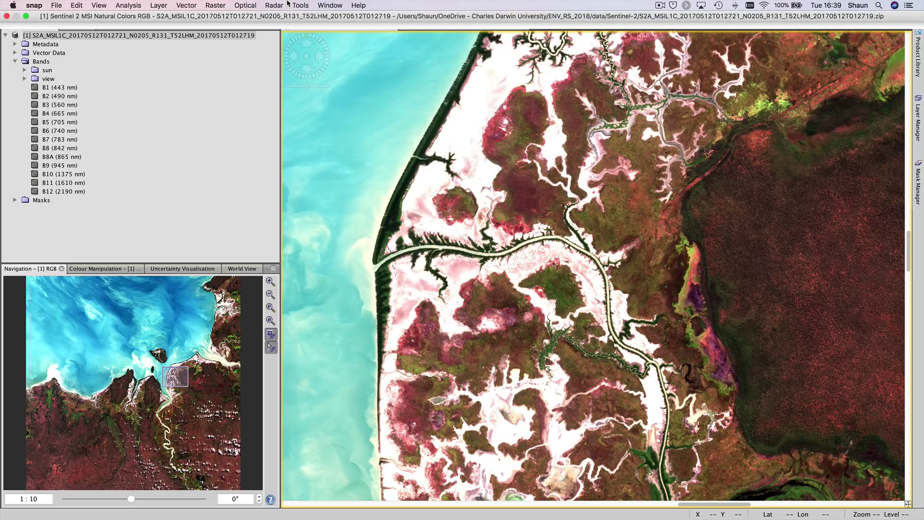
# Step: Tile the two RGB image windows vertically, synchronise their views and cursors, and compare the coast and the inland river in both
pyautogui.click(331, 5)
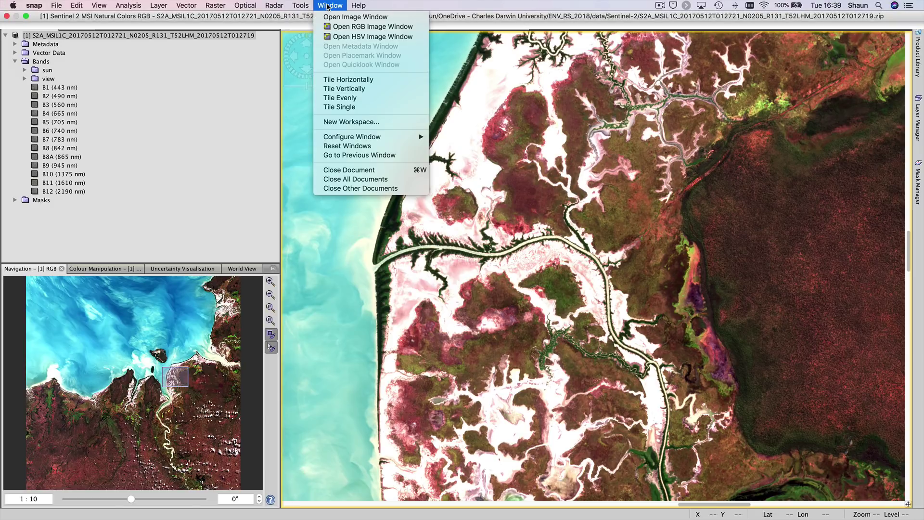
pyautogui.click(358, 90)
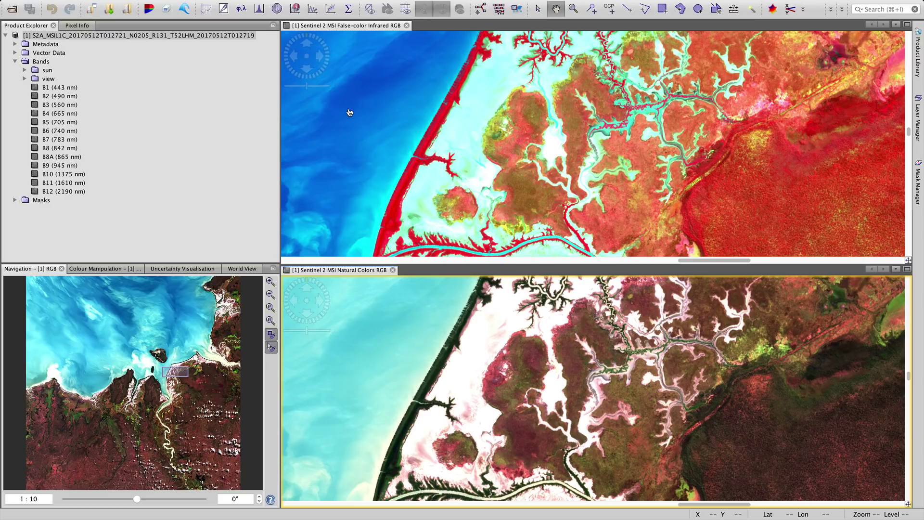
pyautogui.click(271, 295)
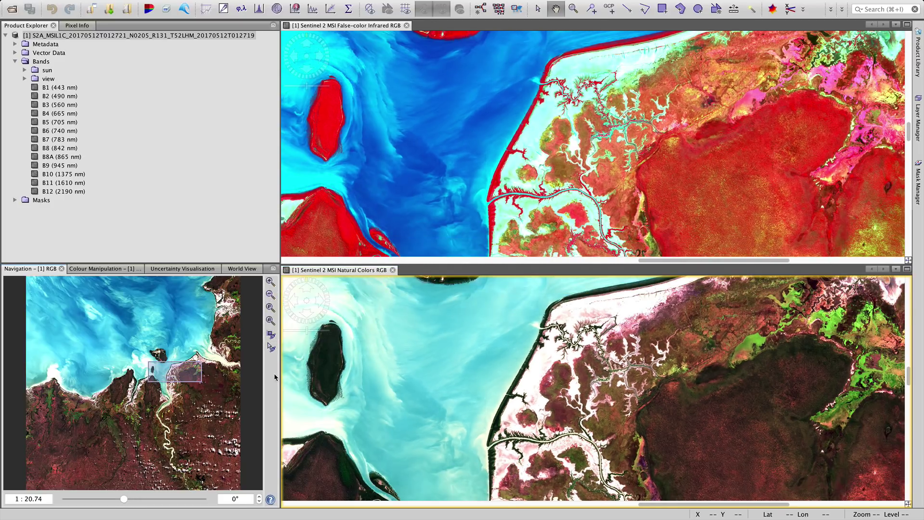
pyautogui.click(273, 350)
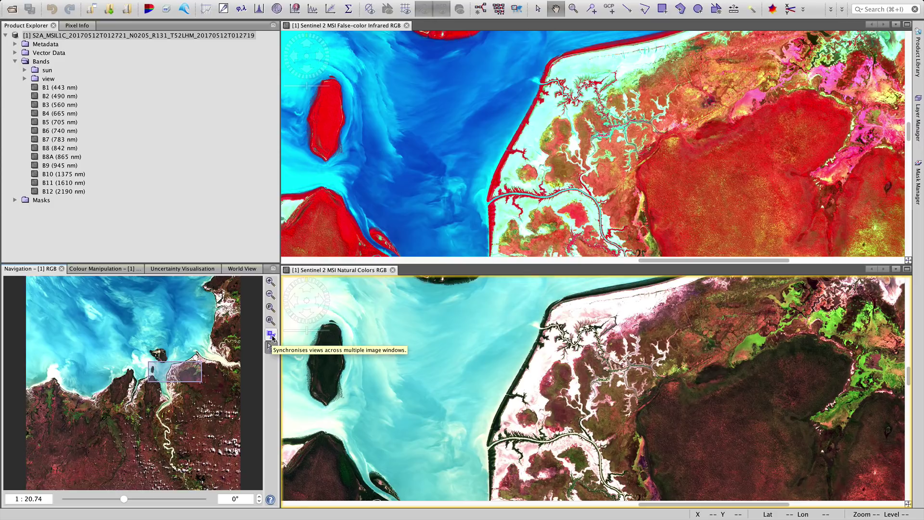
pyautogui.click(272, 337)
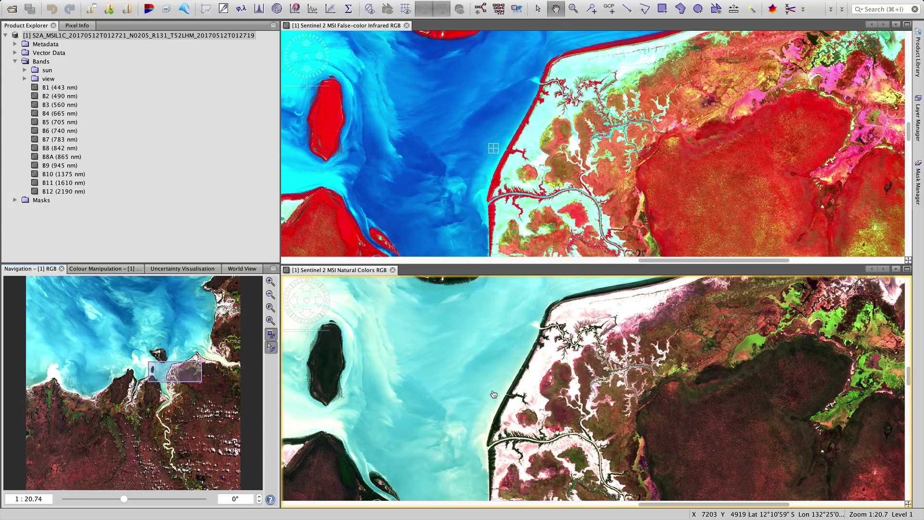
pyautogui.moveTo(494, 394)
pyautogui.mouseDown()
pyautogui.moveTo(453, 378)
pyautogui.moveTo(502, 372)
pyautogui.mouseUp()
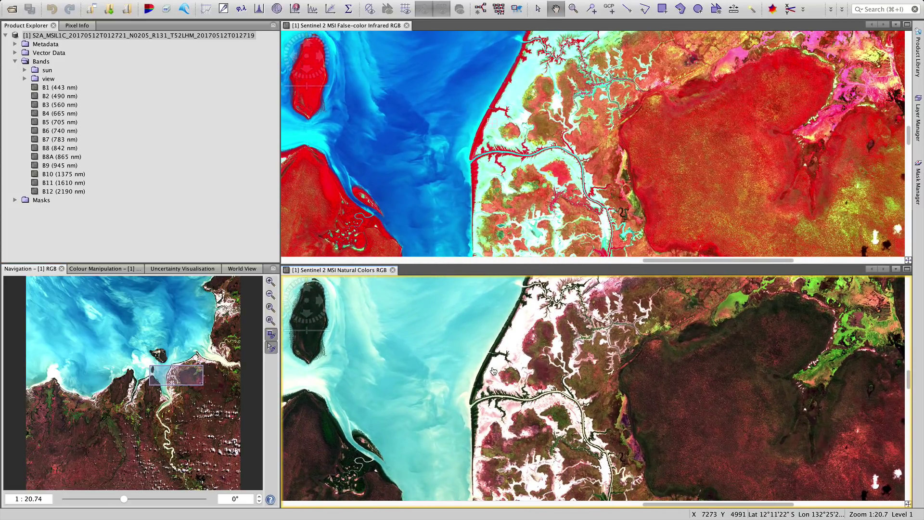
pyautogui.moveTo(176, 382); pyautogui.dragTo(133, 415)
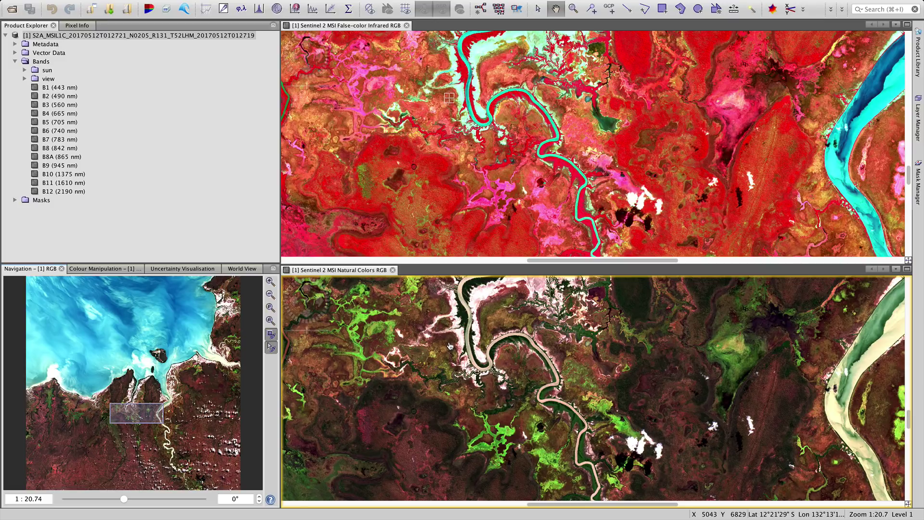
# Step: Close both the natural-colour and the false-colour infrared image windows
pyautogui.click(394, 270)
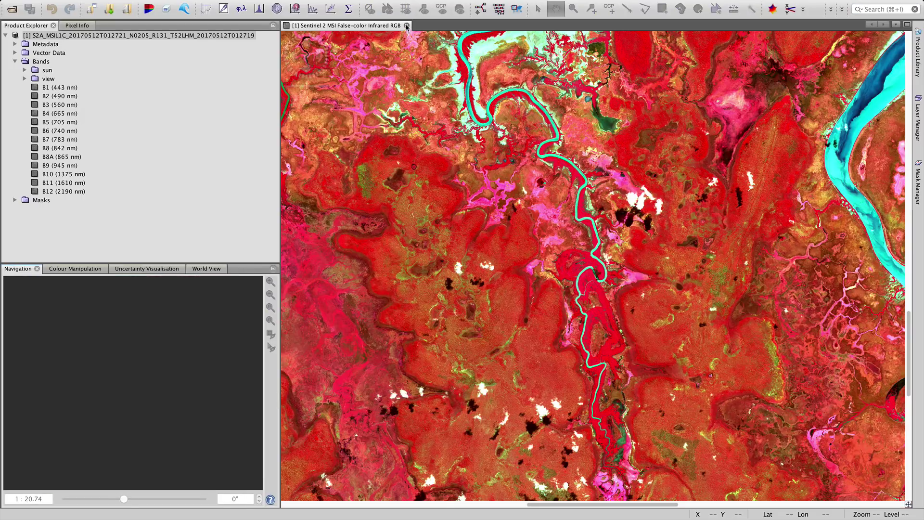
pyautogui.click(406, 26)
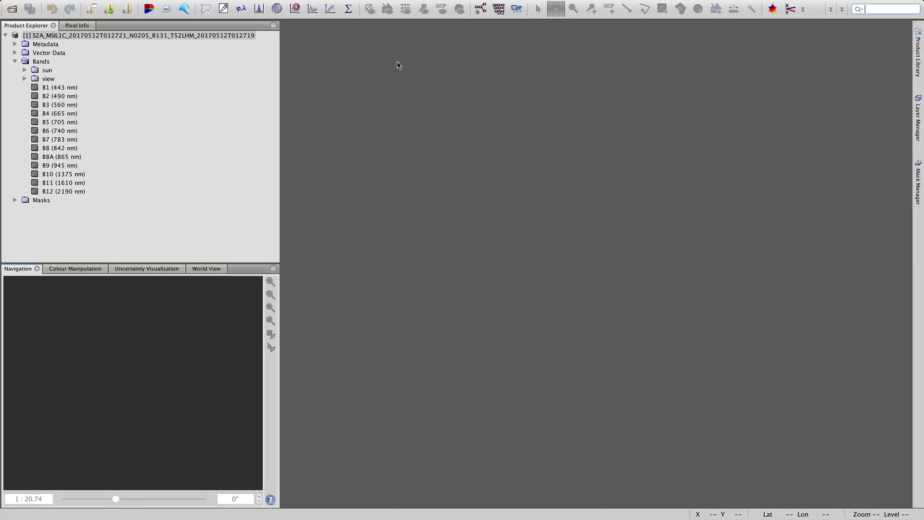
# Step: Open bands B2 (490 nm), B4 (665 nm), B5 (705 nm) and B8 (842 nm) in separate image windows
pyautogui.rightClick(59, 98)
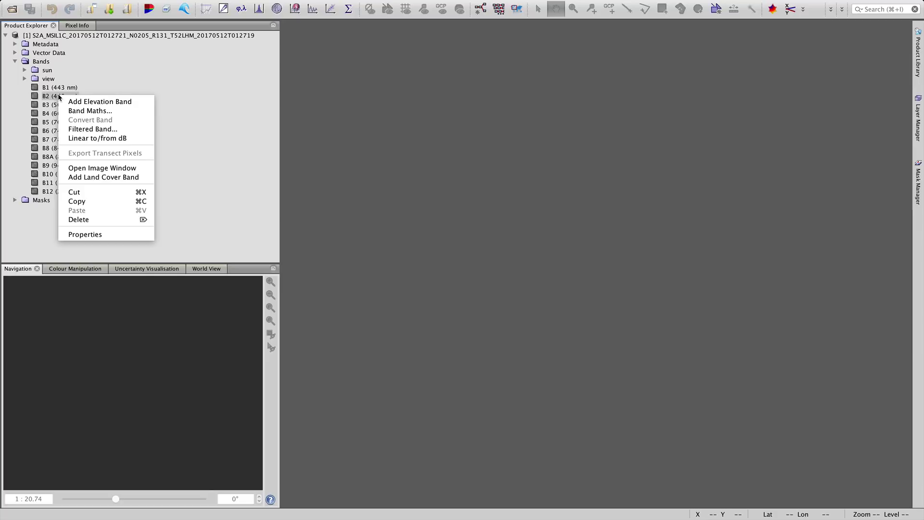
pyautogui.click(105, 168)
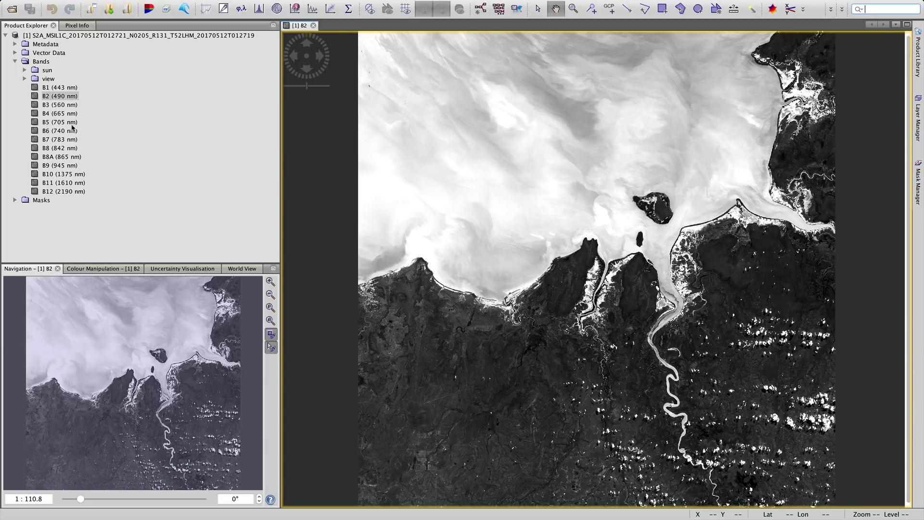
pyautogui.rightClick(61, 112)
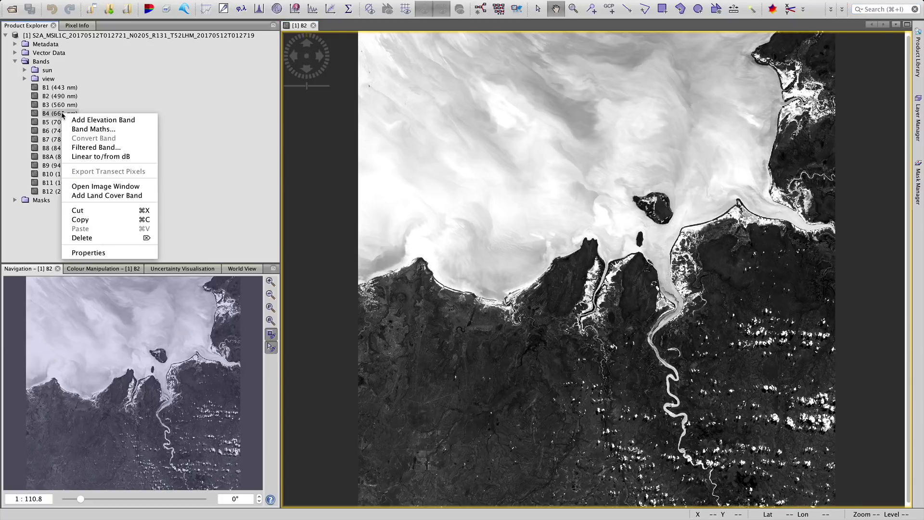
pyautogui.click(94, 186)
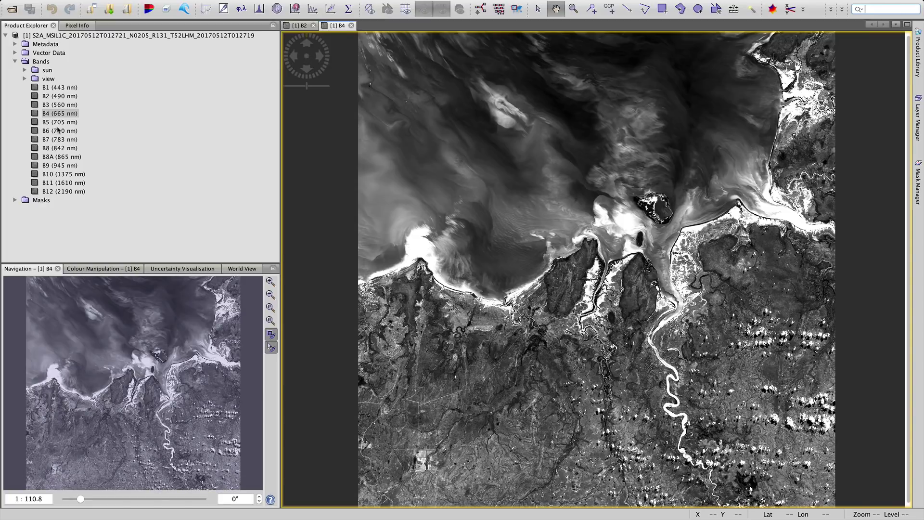
pyautogui.rightClick(61, 122)
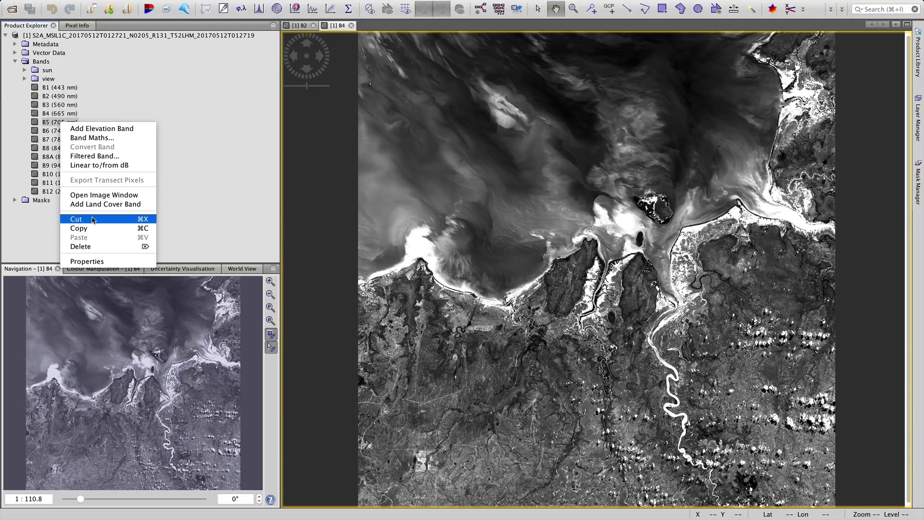
pyautogui.click(100, 194)
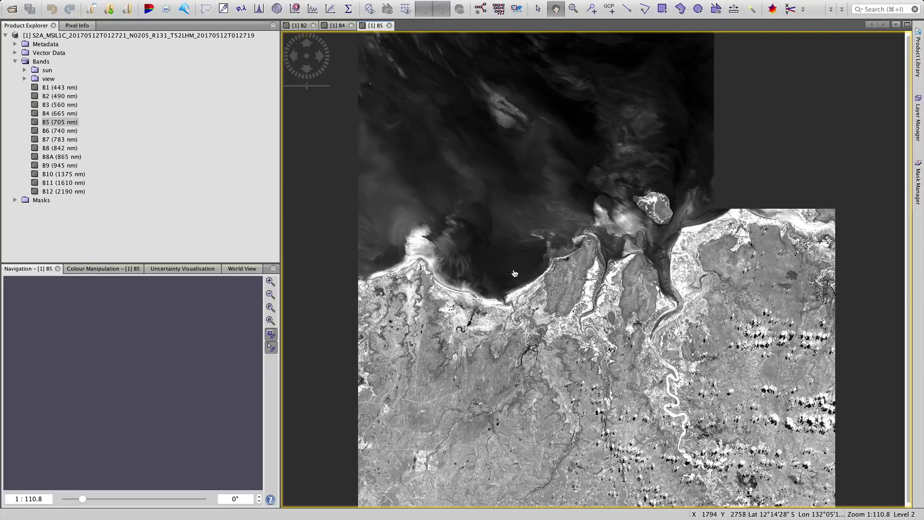
pyautogui.rightClick(51, 148)
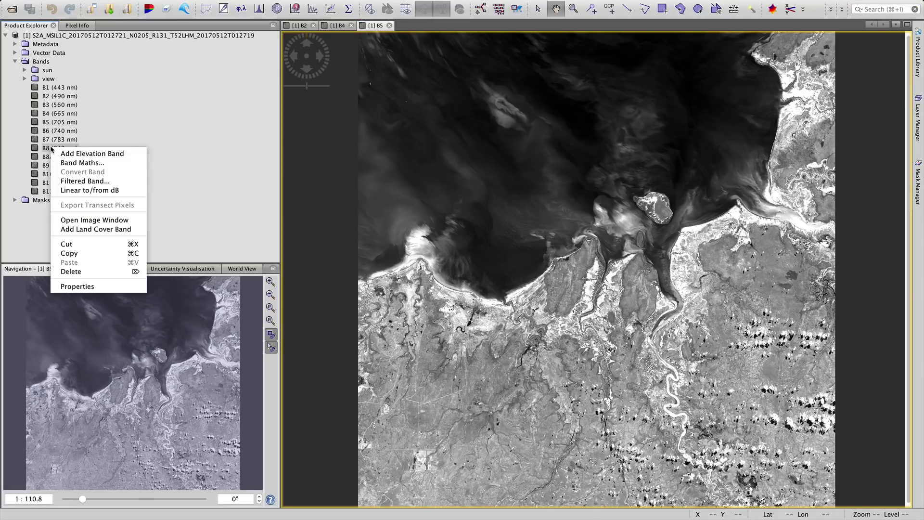
pyautogui.click(97, 218)
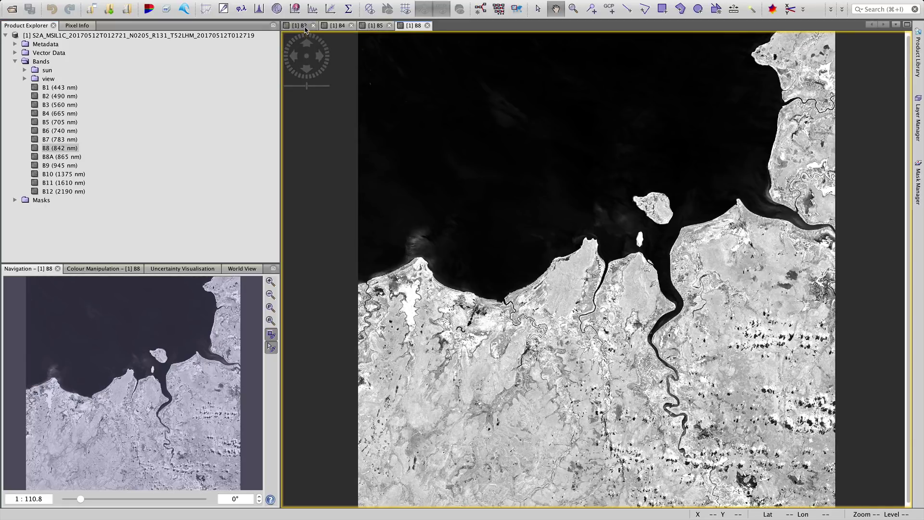
# Step: Compare the B2, B4, B5 and B8 images by cycling through them several times, examining how water and land appear in each band
pyautogui.click(305, 29)
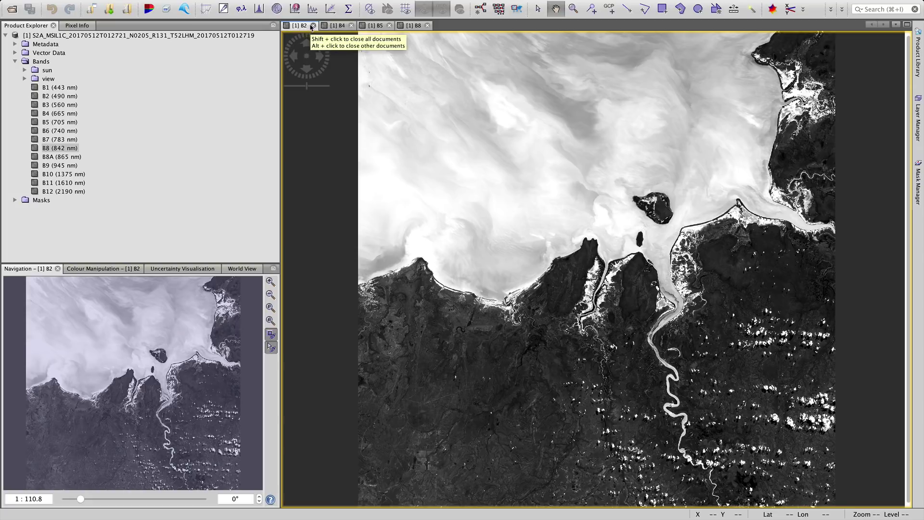
pyautogui.click(341, 28)
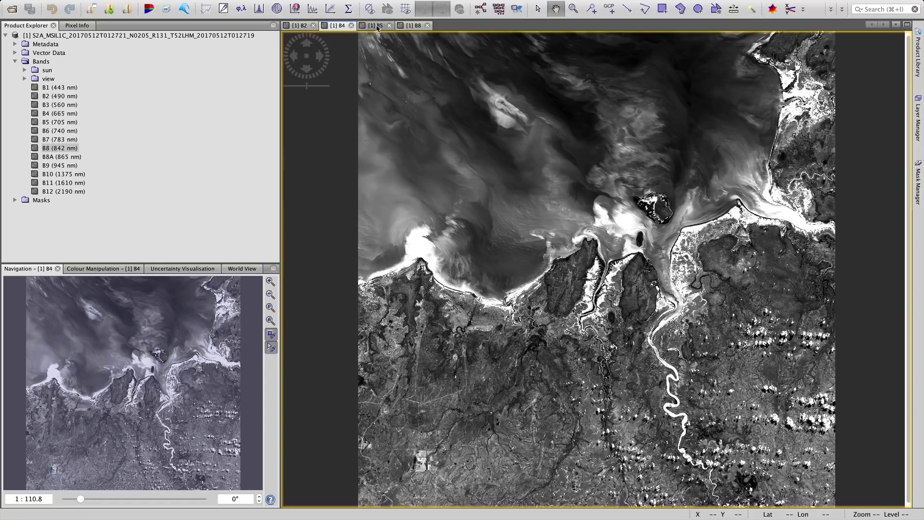
pyautogui.click(376, 28)
pyautogui.click(415, 28)
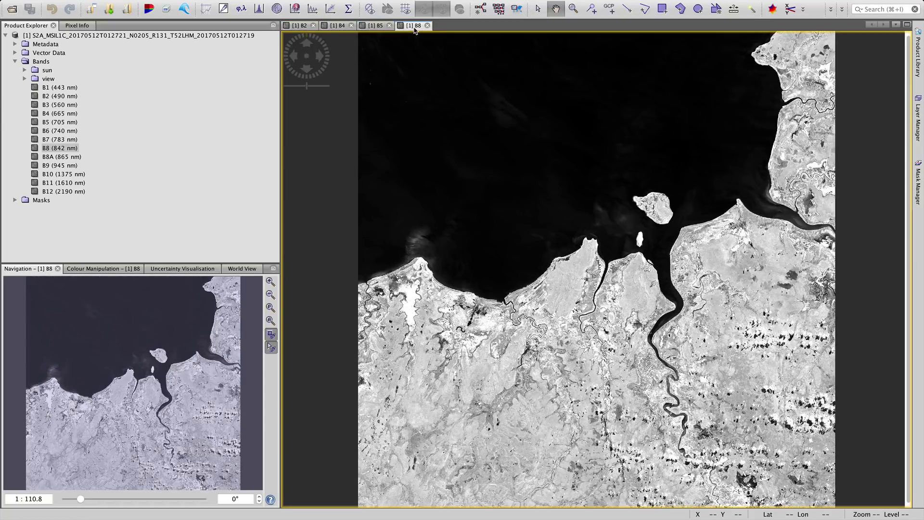
pyautogui.click(304, 28)
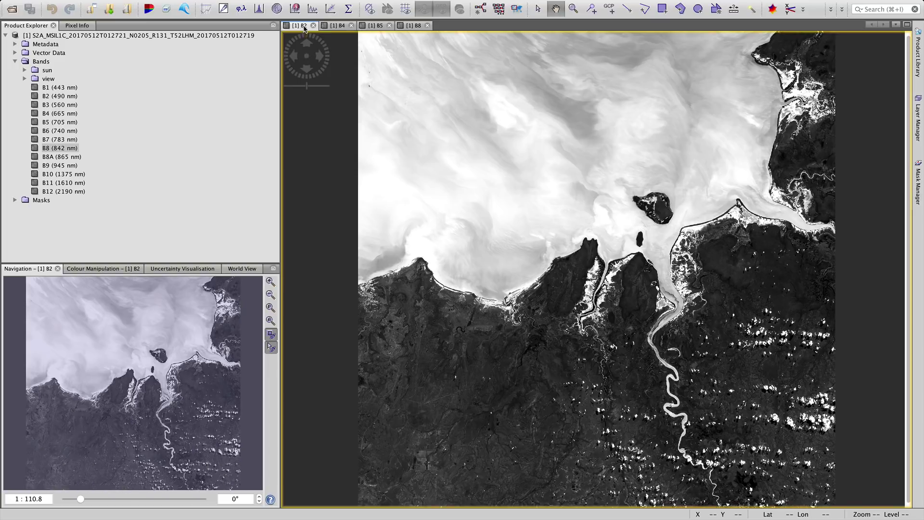
pyautogui.click(339, 28)
pyautogui.click(375, 28)
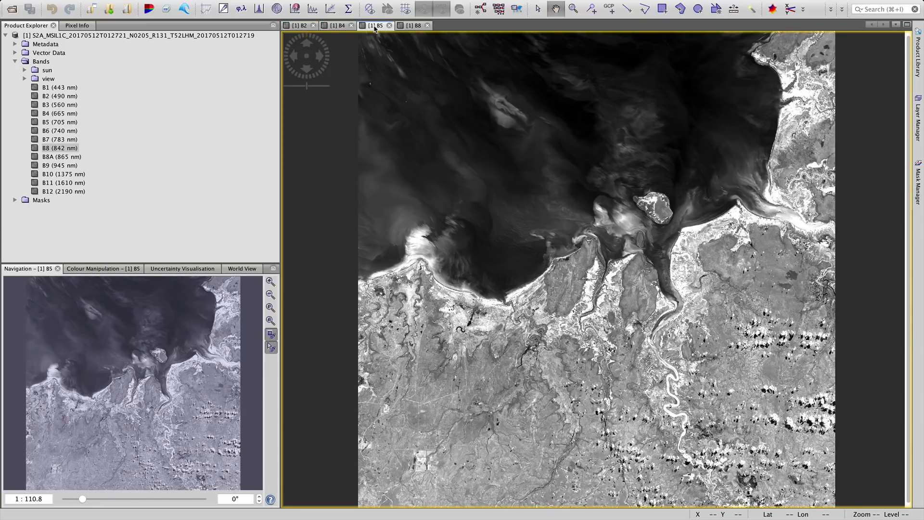
pyautogui.click(411, 28)
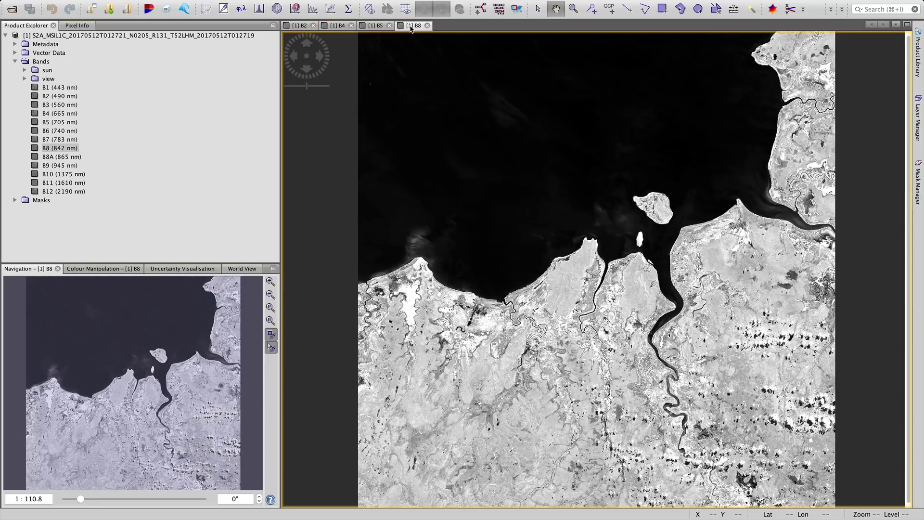
pyautogui.click(303, 26)
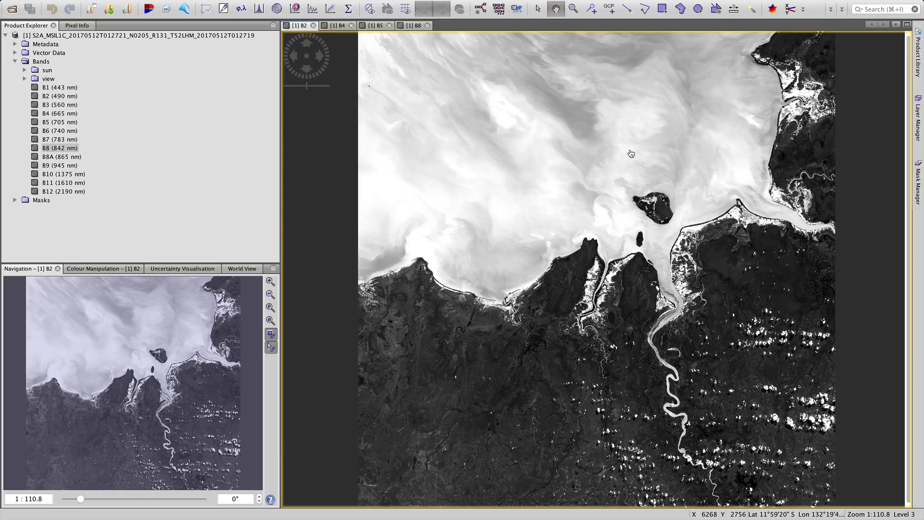
pyautogui.click(340, 27)
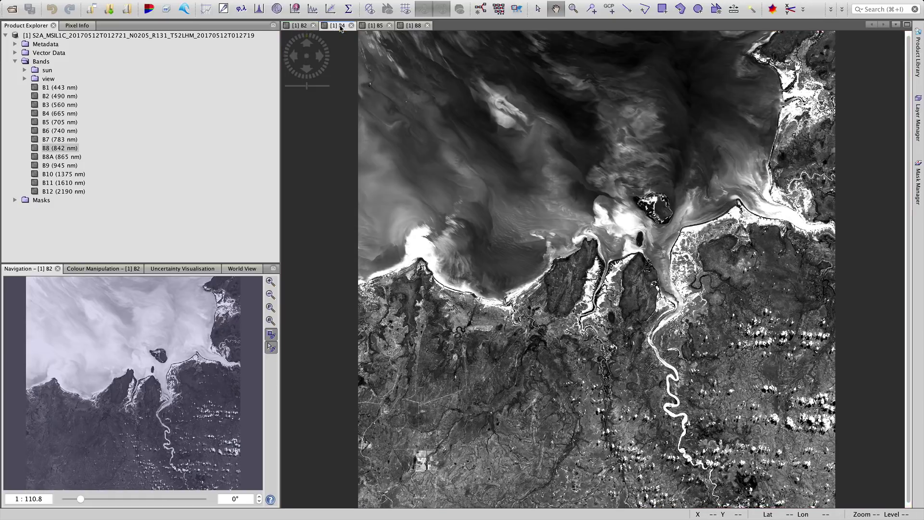
pyautogui.click(380, 27)
pyautogui.click(415, 26)
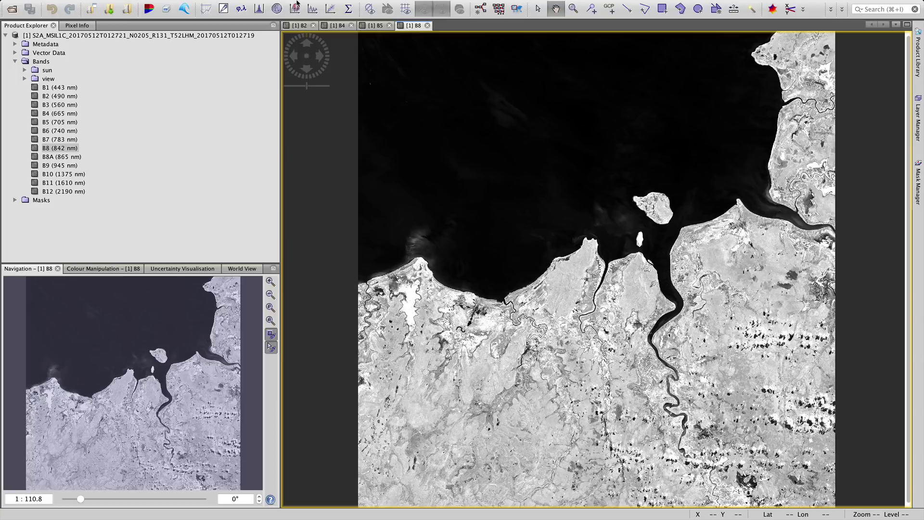
# Step: Tile the four band windows evenly, fit the whole scene in each view, and compare the bands side by side
pyautogui.click(330, 5)
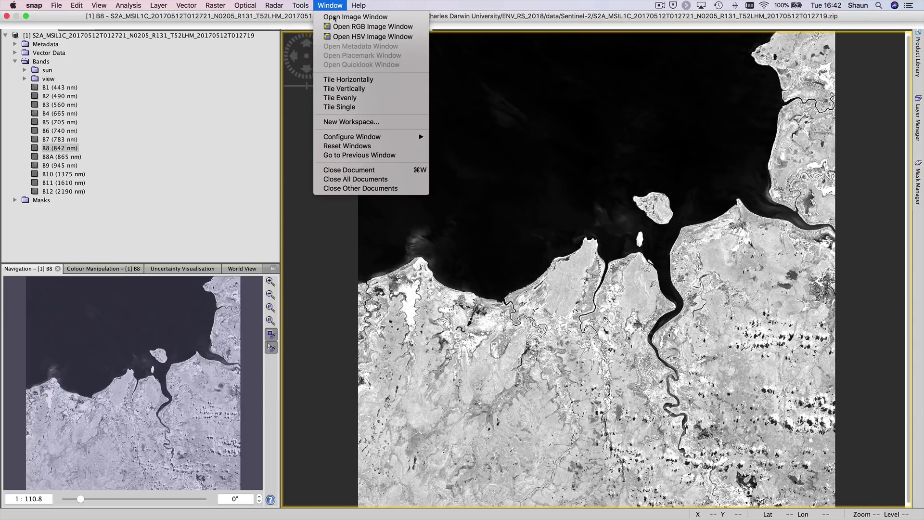
pyautogui.click(356, 99)
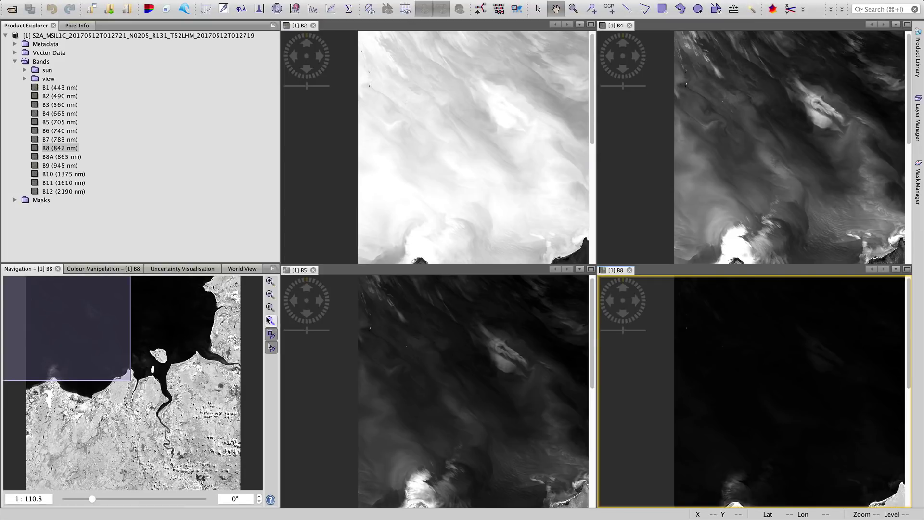
pyautogui.click(270, 321)
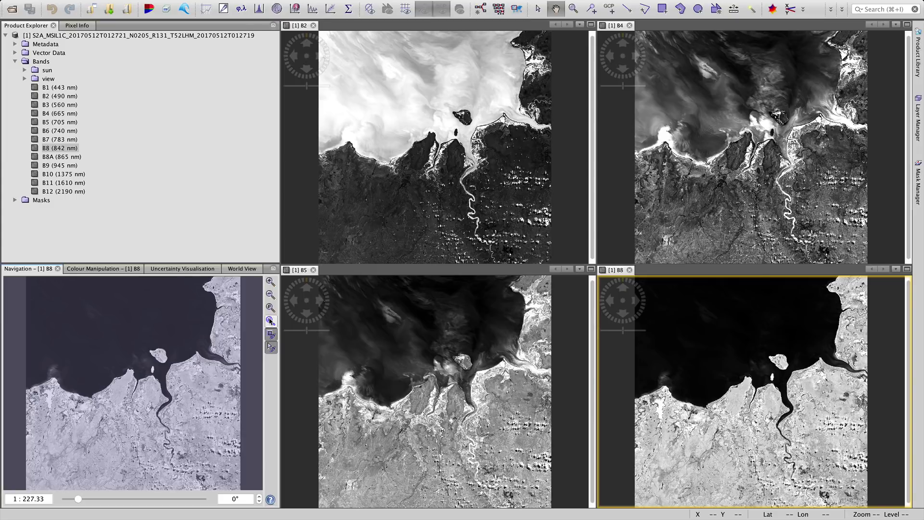
pyautogui.click(270, 346)
# Step: Close all four single-band image windows
pyautogui.click(313, 270)
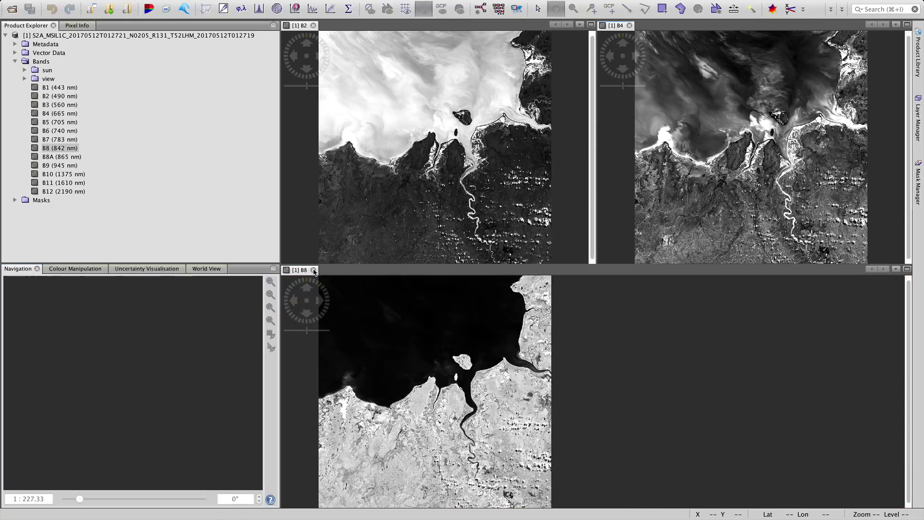
pyautogui.click(314, 25)
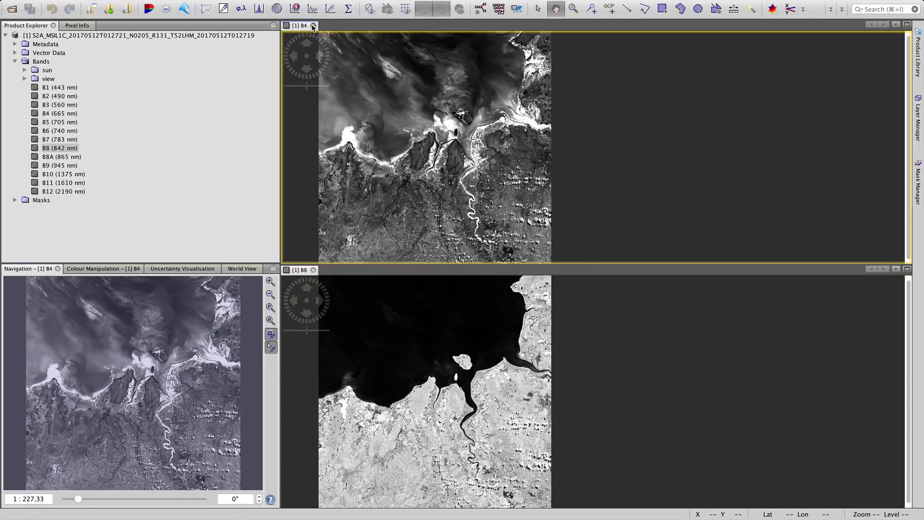
pyautogui.click(314, 25)
pyautogui.click(313, 25)
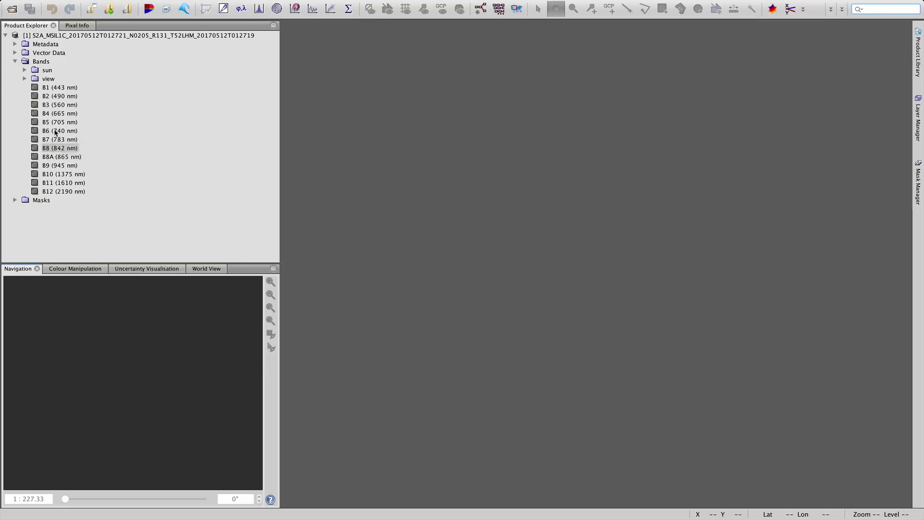
# Step: View the shortwave infrared band B11 (1610 nm) in an image window and close it
pyautogui.rightClick(52, 186)
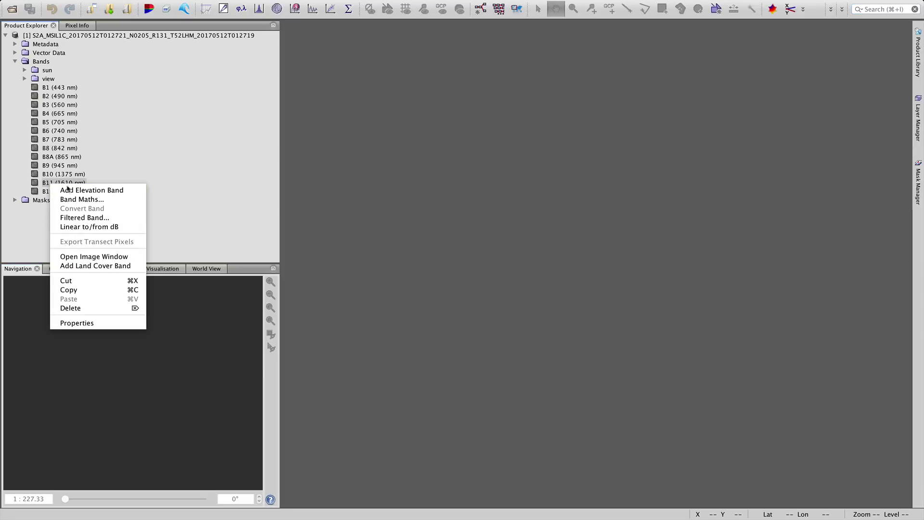
pyautogui.click(89, 257)
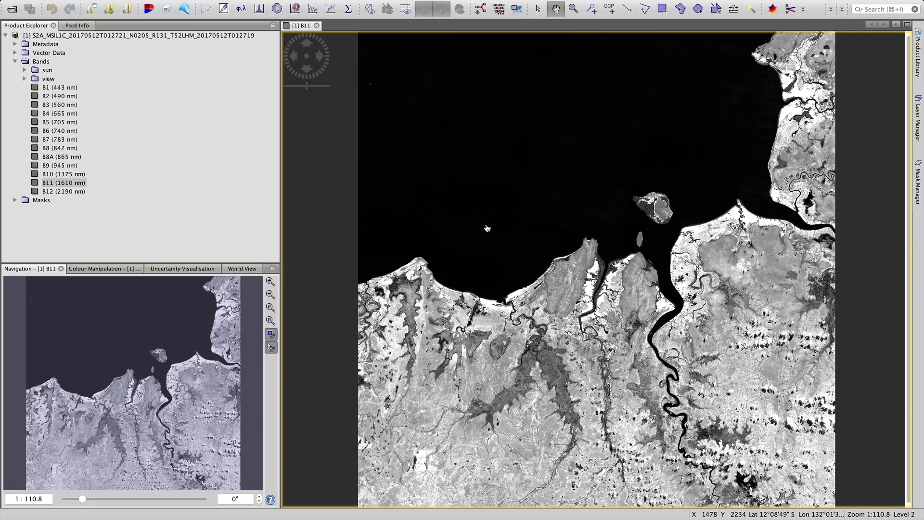
pyautogui.rightClick(69, 36)
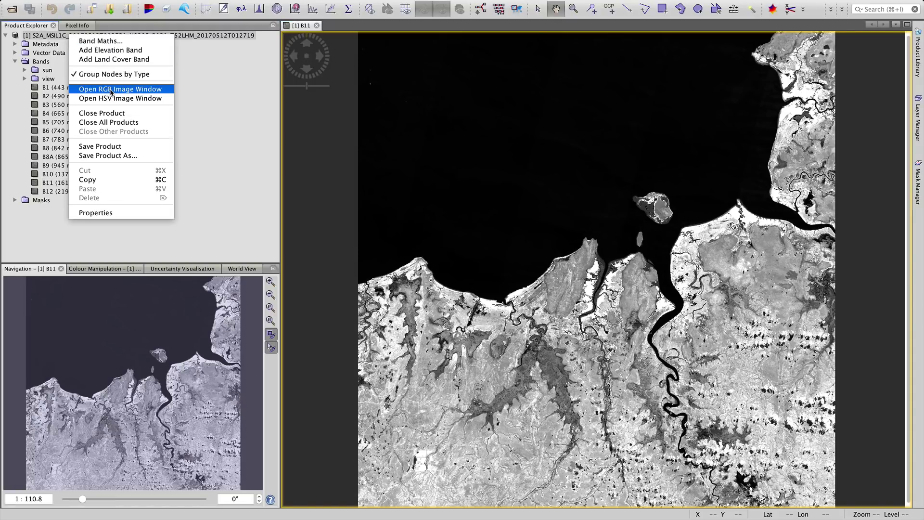
pyautogui.click(316, 25)
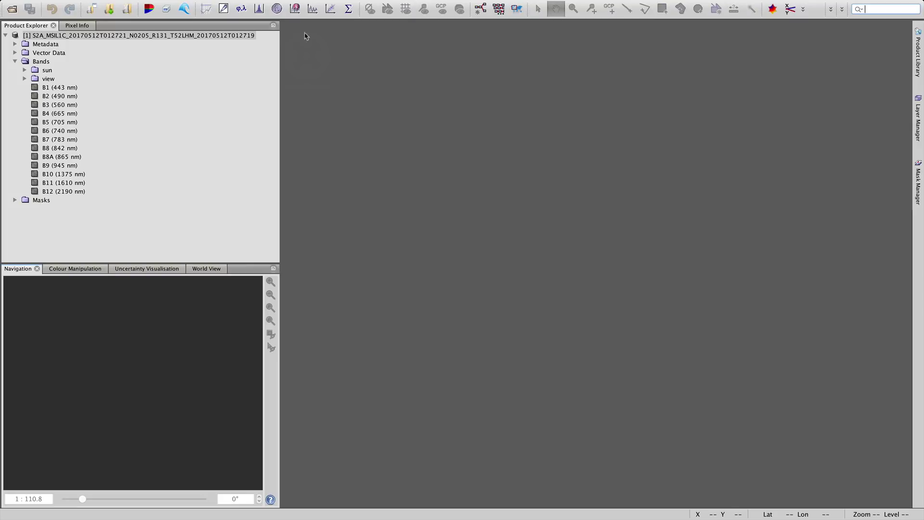
# Step: Start a new RGB image of the Sentinel-2 product and assign B12 to its red channel
pyautogui.rightClick(143, 38)
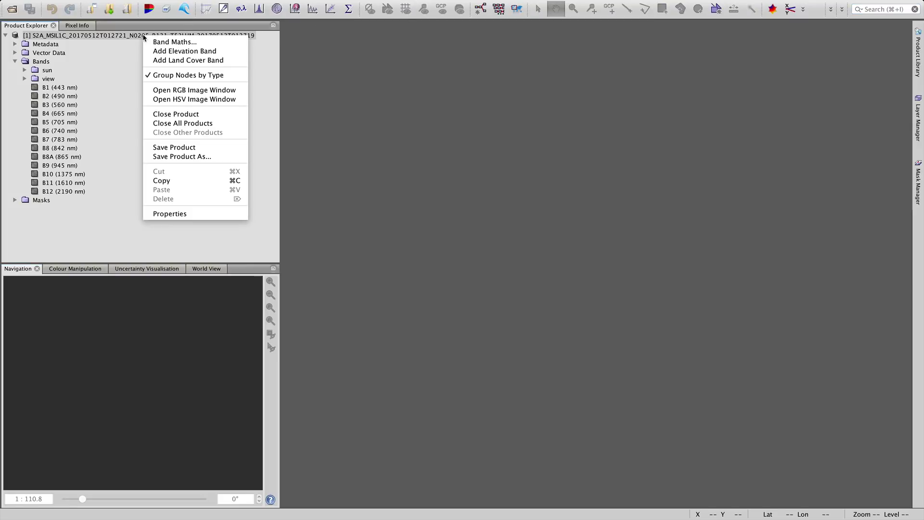
pyautogui.click(186, 92)
pyautogui.moveTo(419, 190); pyautogui.dragTo(391, 140)
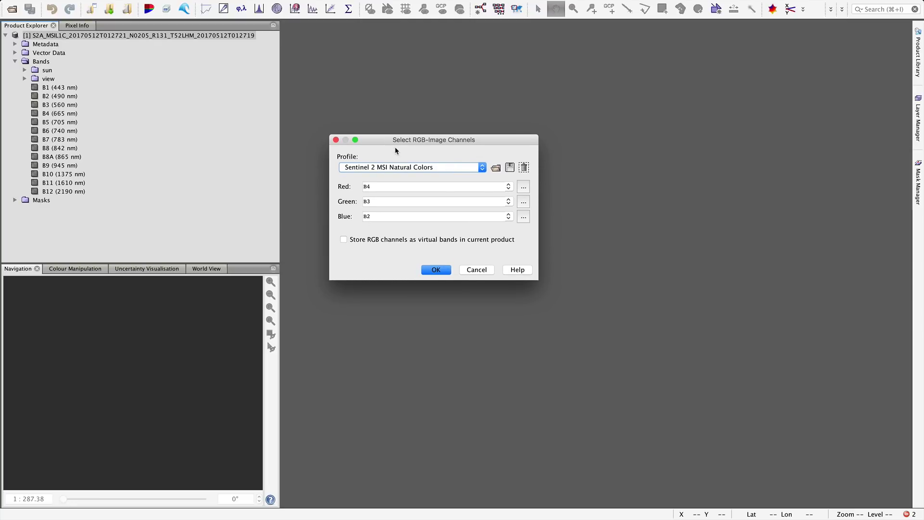
pyautogui.click(509, 187)
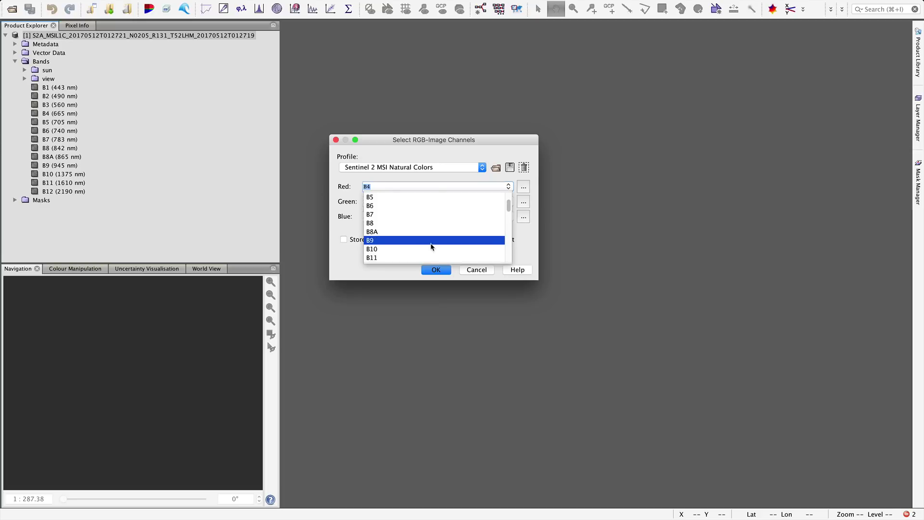
pyautogui.scroll(-3, 421, 246)
pyautogui.scroll(4, 420, 245)
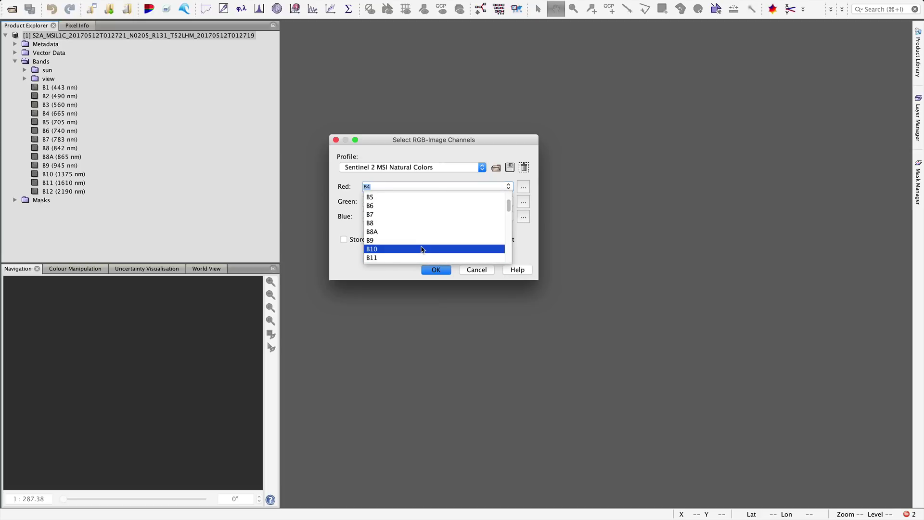
pyautogui.scroll(-1, 391, 255)
pyautogui.scroll(-1, 389, 253)
pyautogui.click(389, 254)
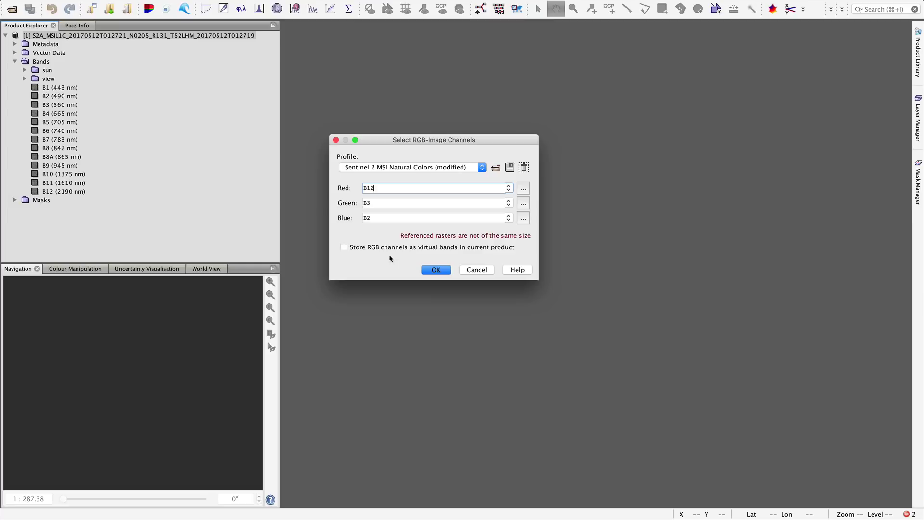
# Step: Try to create the RGB image with B8 as the green channel and B4 as the blue channel, and dismiss the resulting dialogs
pyautogui.click(509, 204)
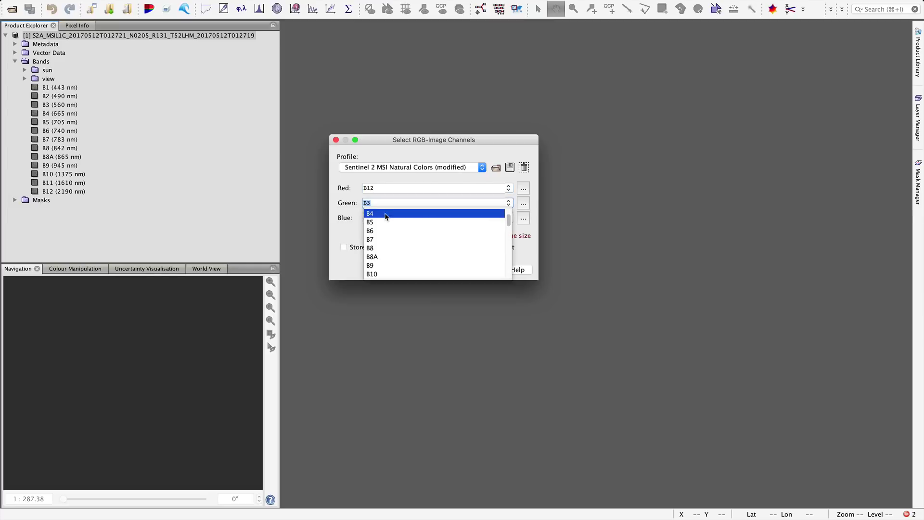
pyautogui.click(383, 248)
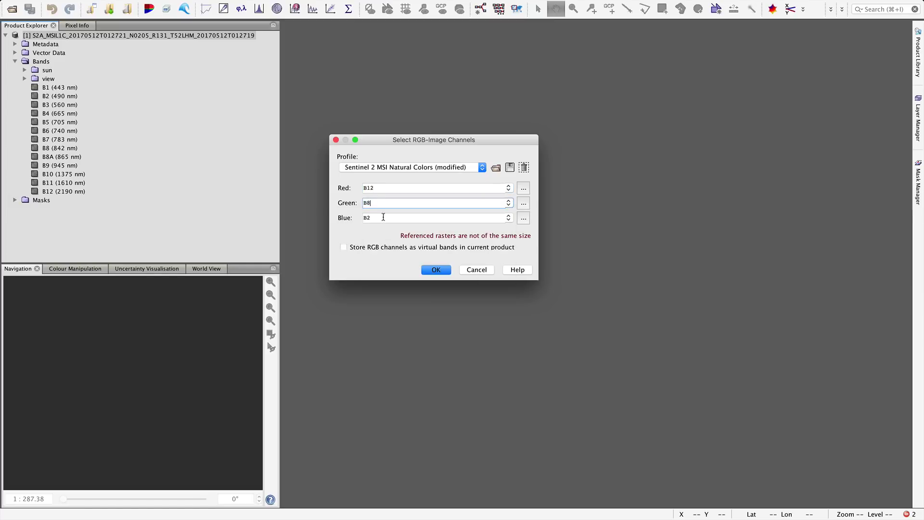
pyautogui.click(509, 220)
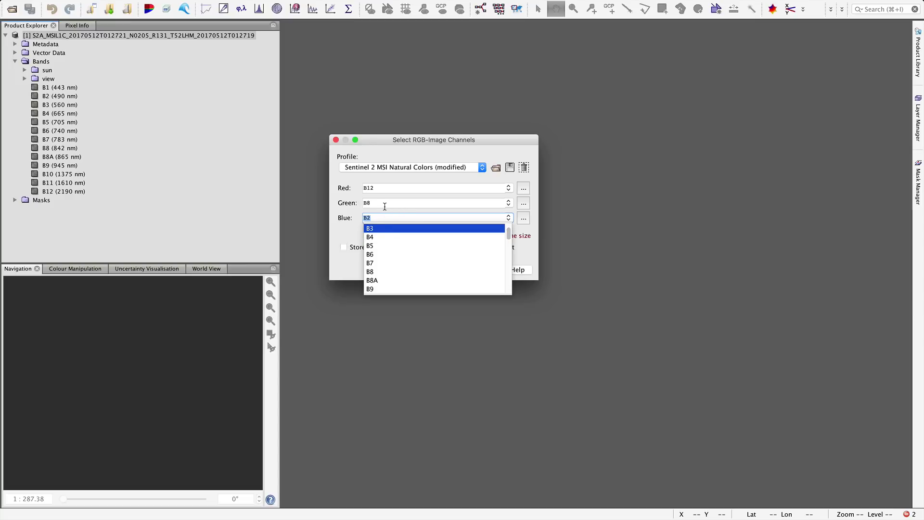
pyautogui.click(380, 237)
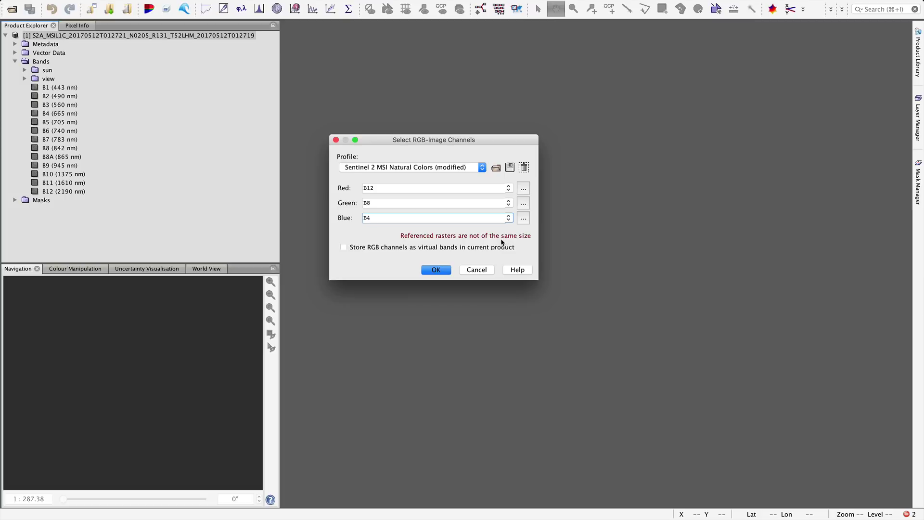
pyautogui.click(436, 270)
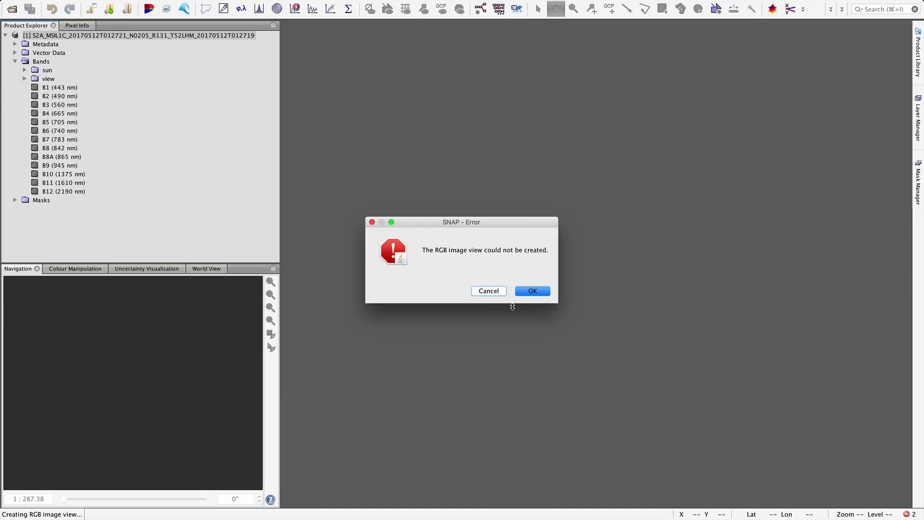
pyautogui.click(533, 291)
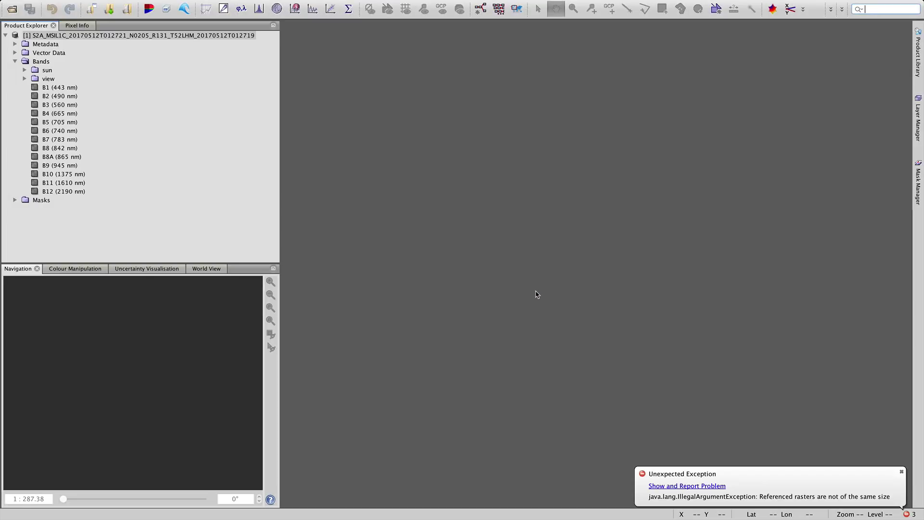
pyautogui.click(901, 473)
# Step: Start the geometric Resampling operation on the Sentinel-2 product and review its input/output and resampling parameters
pyautogui.moveTo(129, 4)
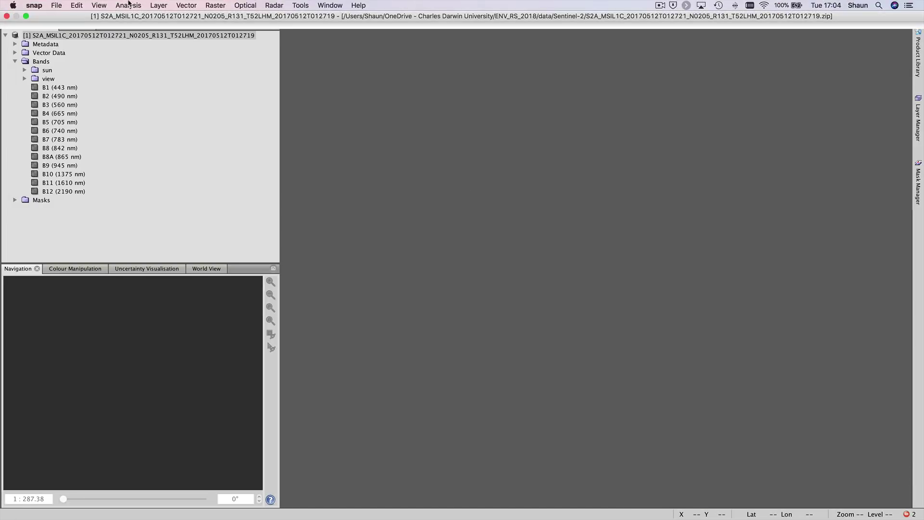
pyautogui.click(215, 6)
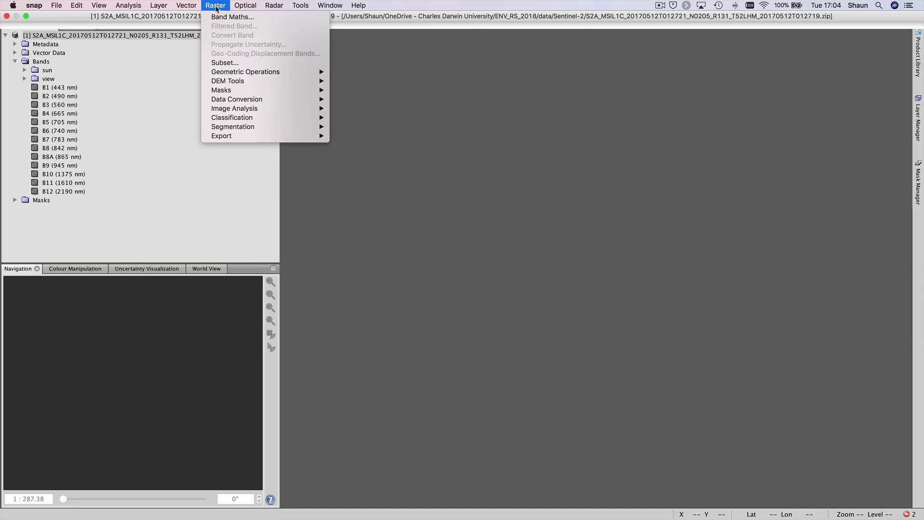
pyautogui.moveTo(261, 74)
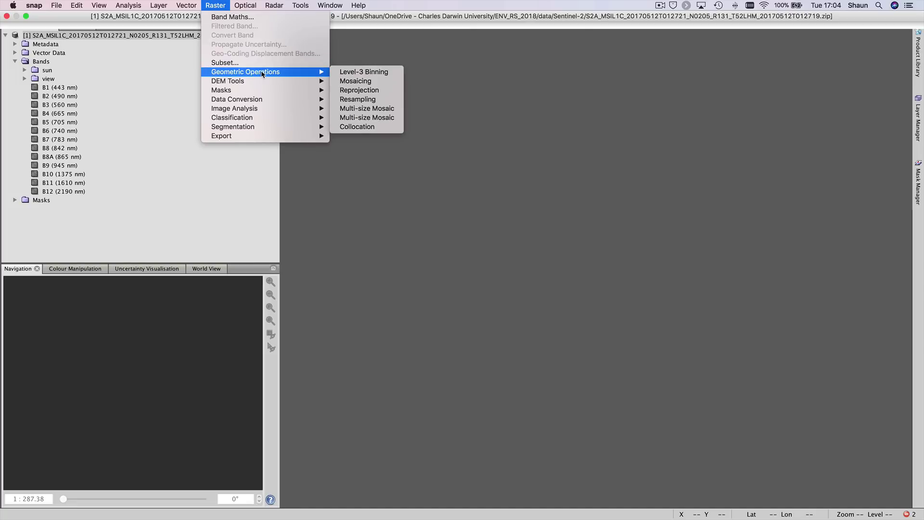
pyautogui.click(357, 99)
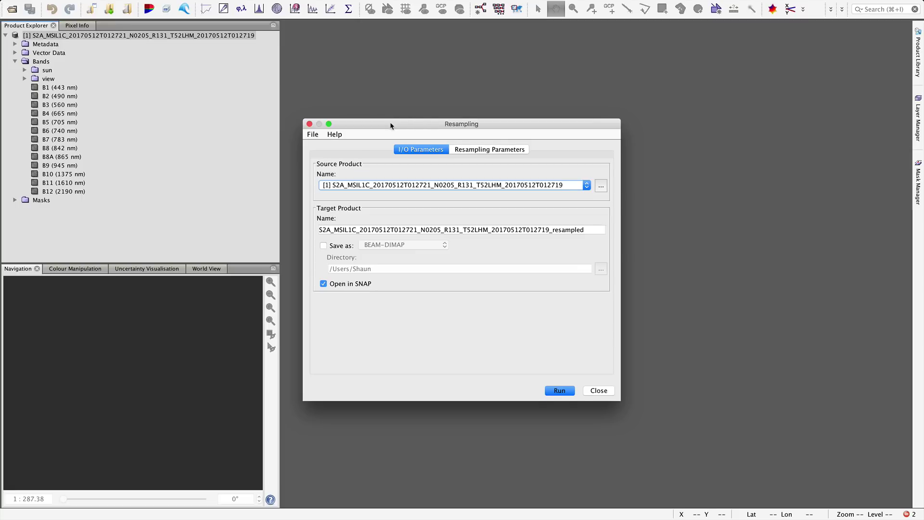
pyautogui.moveTo(390, 122); pyautogui.dragTo(392, 102)
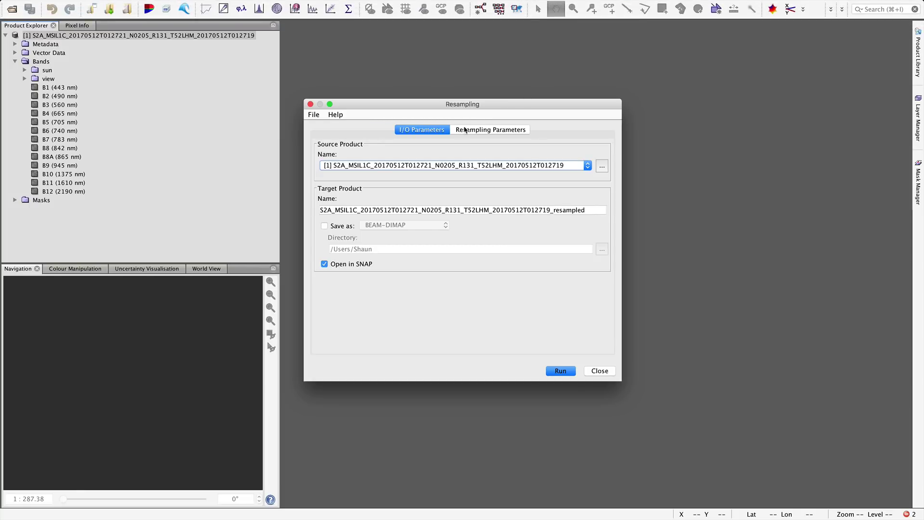
pyautogui.moveTo(462, 107); pyautogui.dragTo(473, 95)
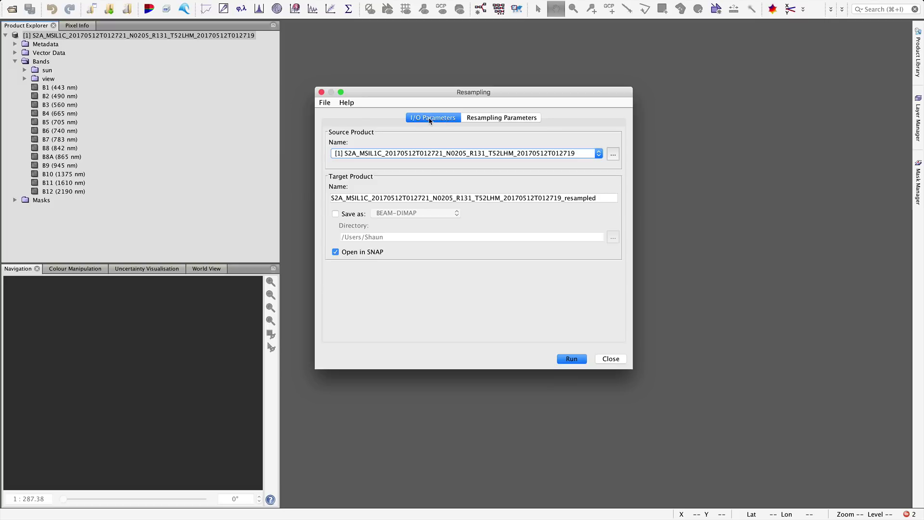
pyautogui.click(488, 118)
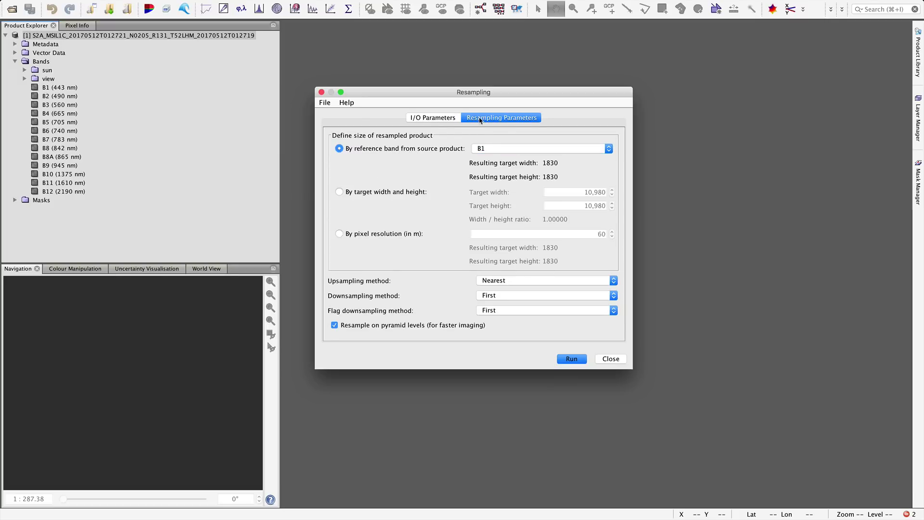
pyautogui.click(431, 120)
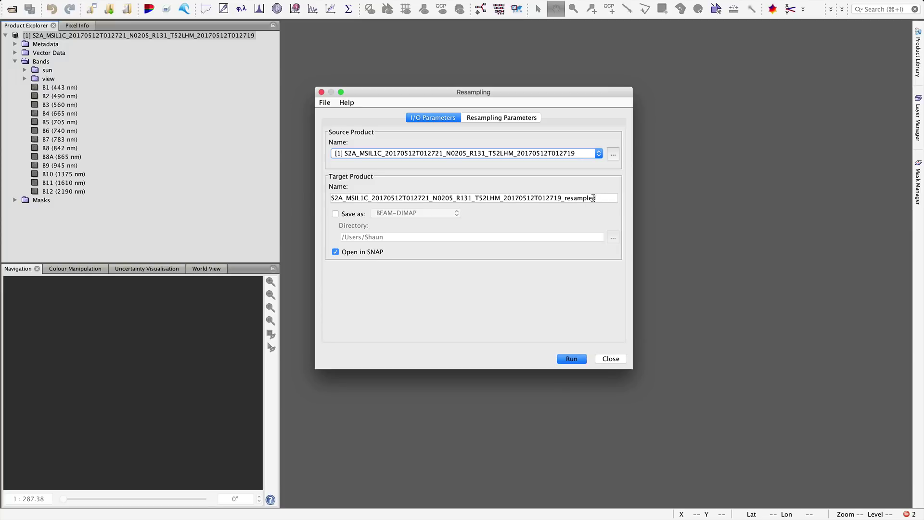
pyautogui.click(520, 121)
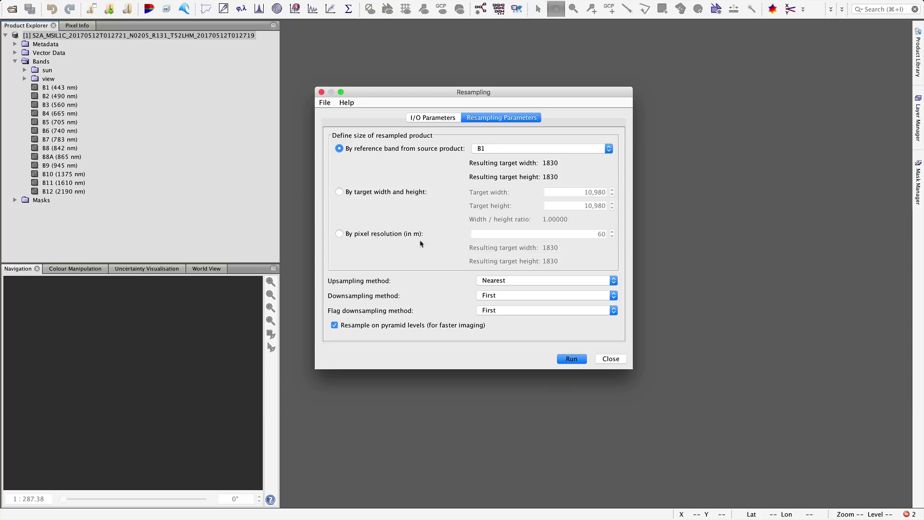
# Step: Compare the options for defining the resampled product's size and define it by reference band B2
pyautogui.click(352, 193)
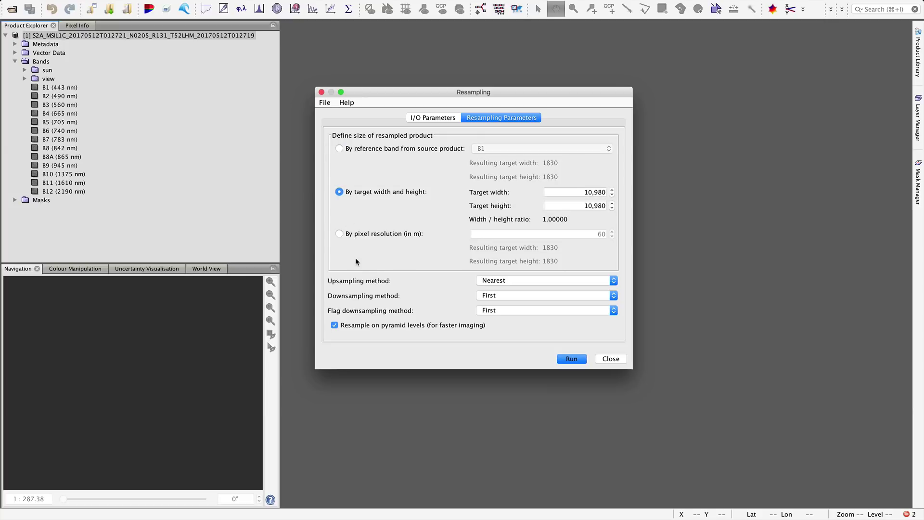
pyautogui.click(351, 234)
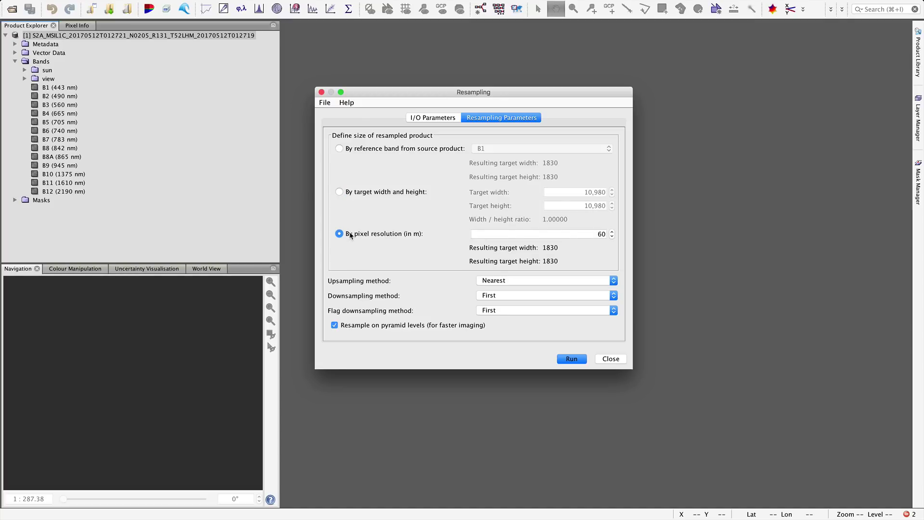
pyautogui.click(367, 149)
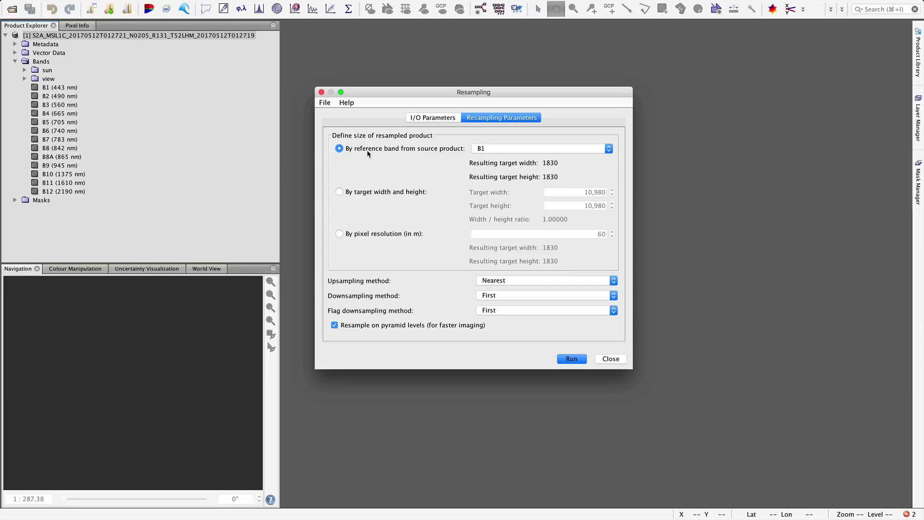
pyautogui.click(480, 149)
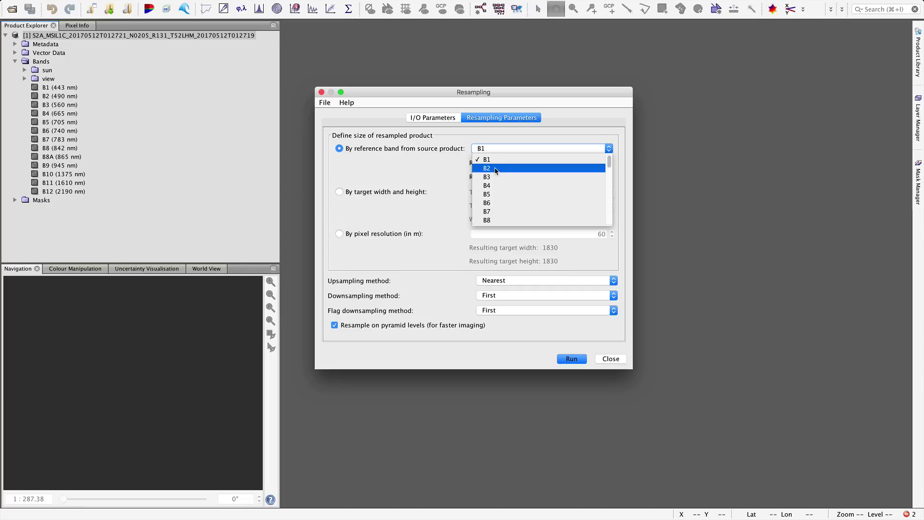
pyautogui.click(496, 169)
pyautogui.click(383, 234)
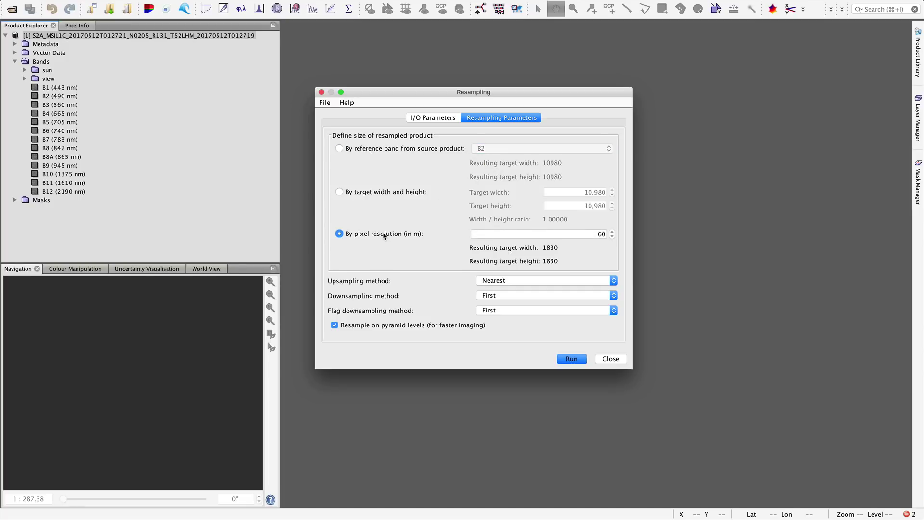
pyautogui.click(375, 150)
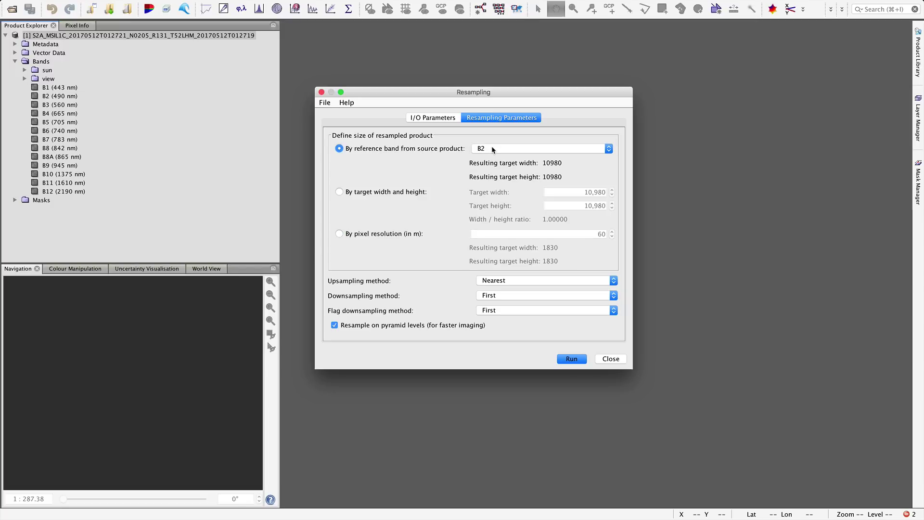
# Step: Keep Nearest as the upsampling method and First as both the downsampling and flag downsampling methods
pyautogui.click(523, 284)
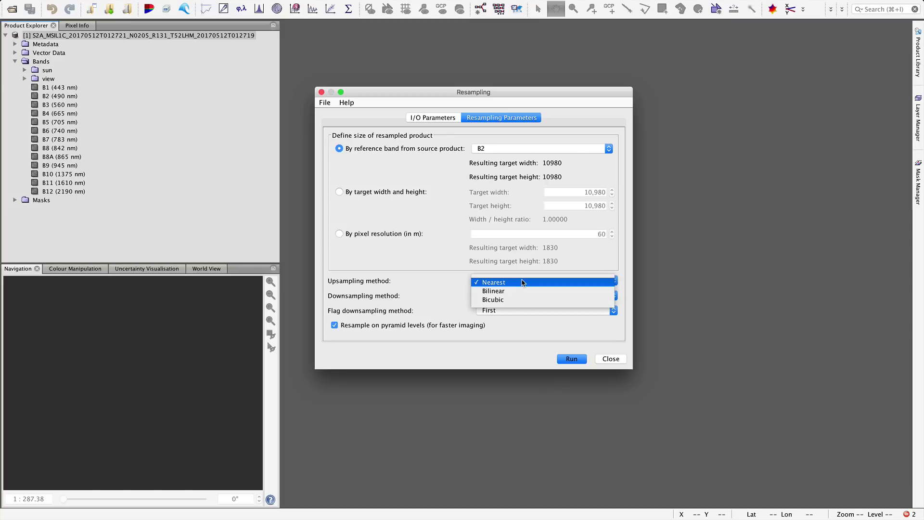
pyautogui.click(522, 282)
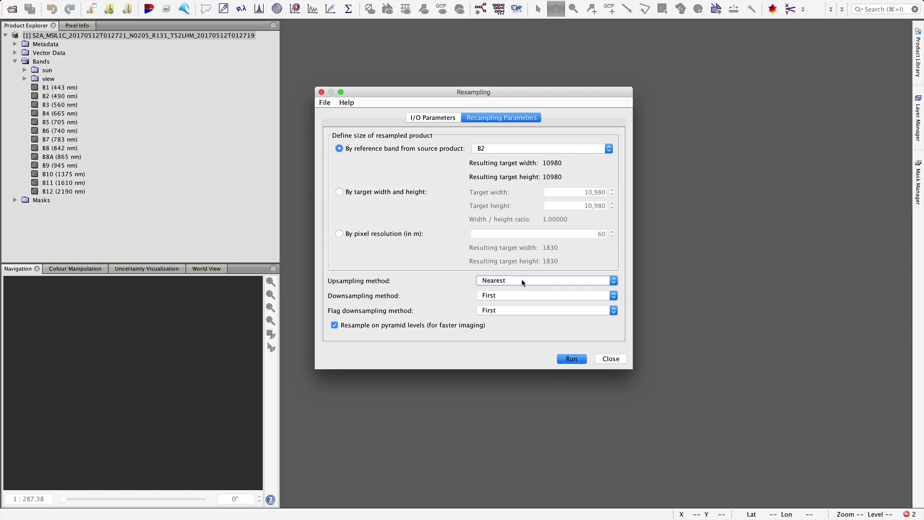
pyautogui.click(510, 297)
pyautogui.click(510, 297)
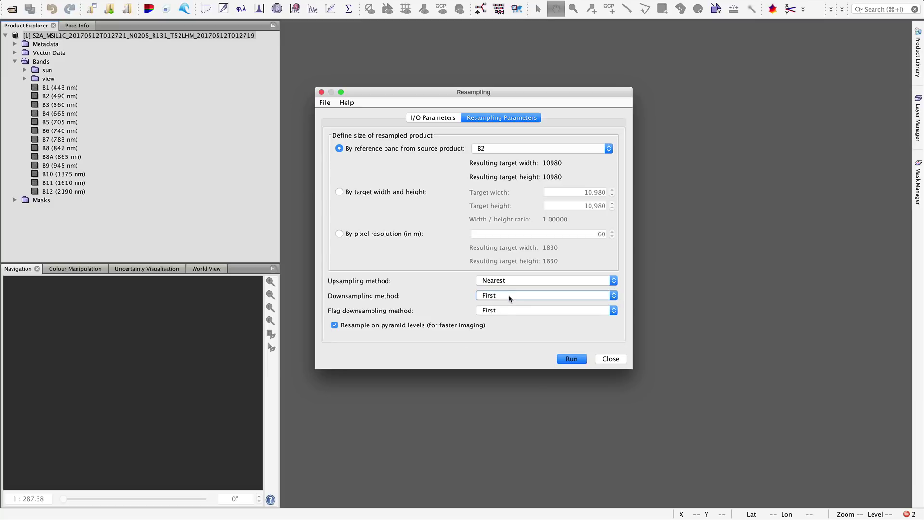
pyautogui.click(504, 311)
pyautogui.click(504, 311)
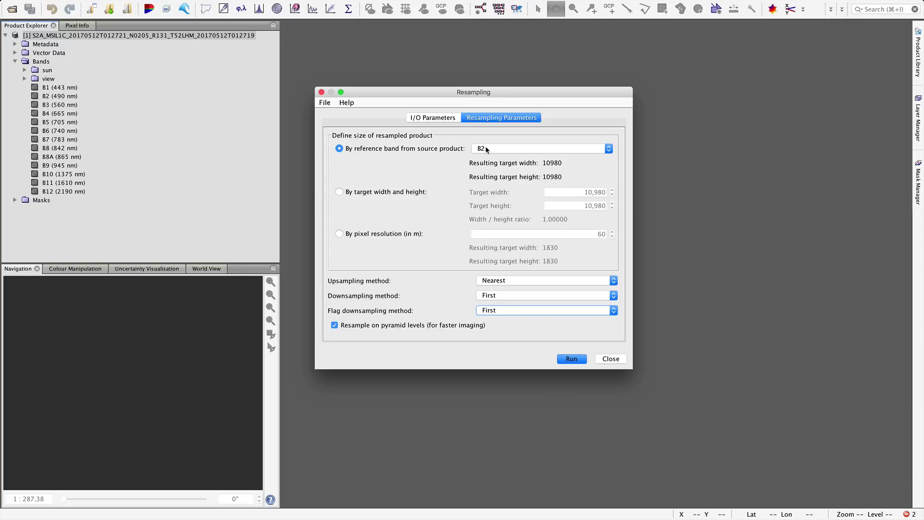
# Step: Run the resampling to create the resampled product and close the Resampling dialog
pyautogui.click(575, 360)
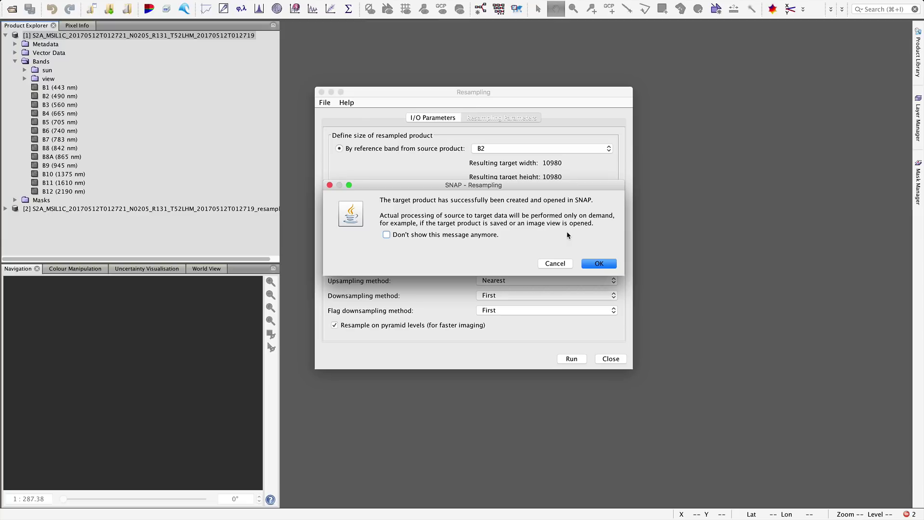
pyautogui.click(595, 263)
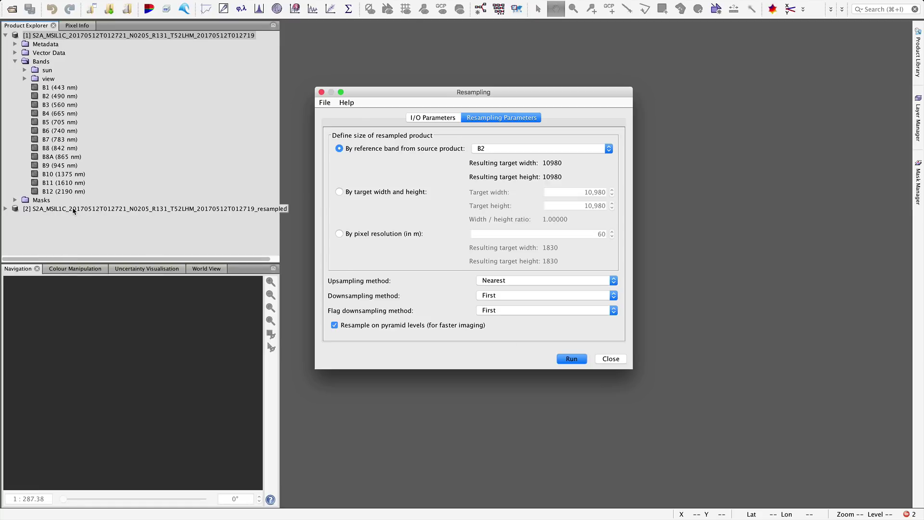
pyautogui.click(613, 360)
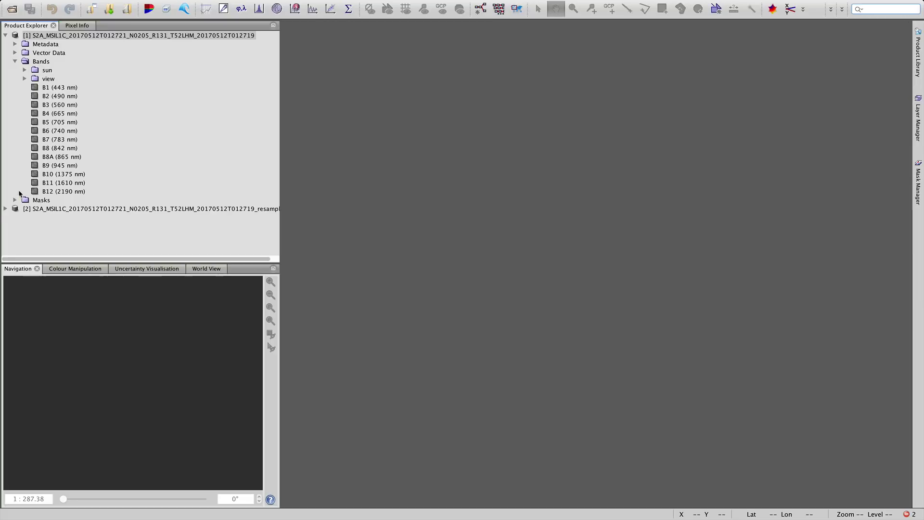
# Step: Check which RGB profiles are offered for the original, non-resampled product without creating an image
pyautogui.rightClick(142, 40)
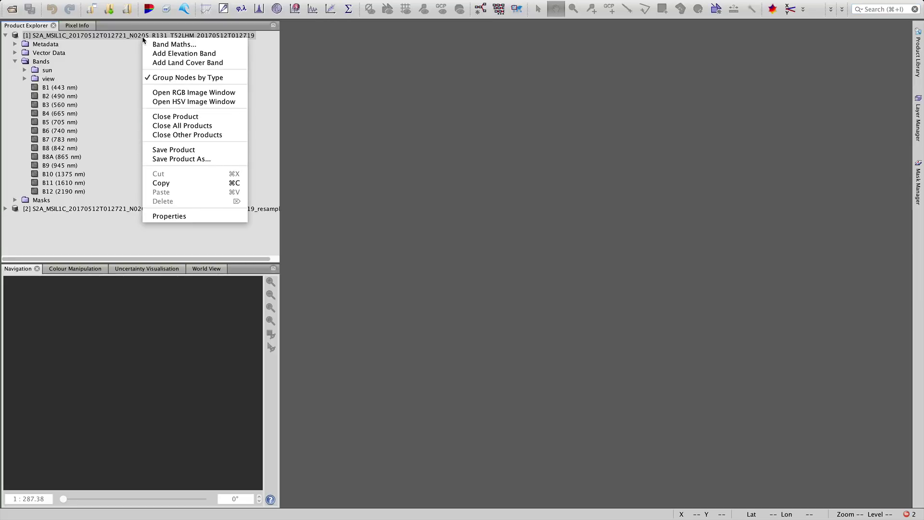
pyautogui.click(191, 92)
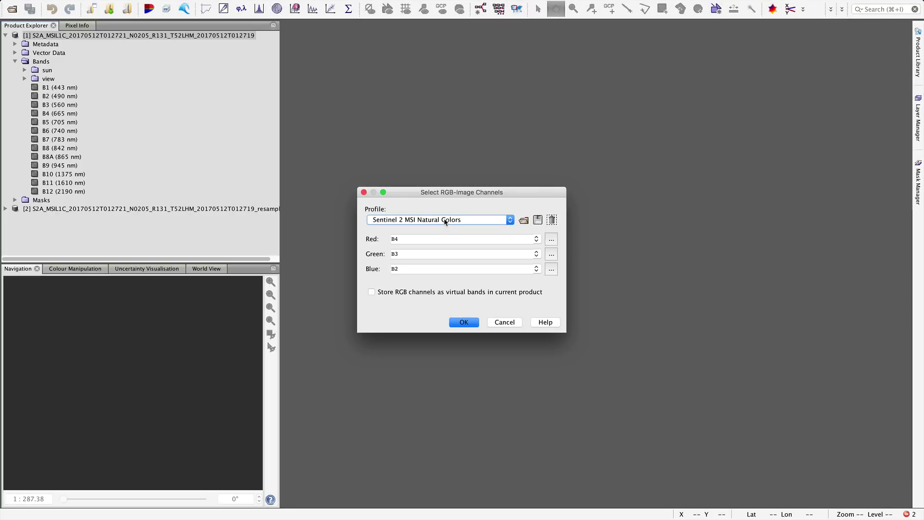
pyautogui.click(445, 220)
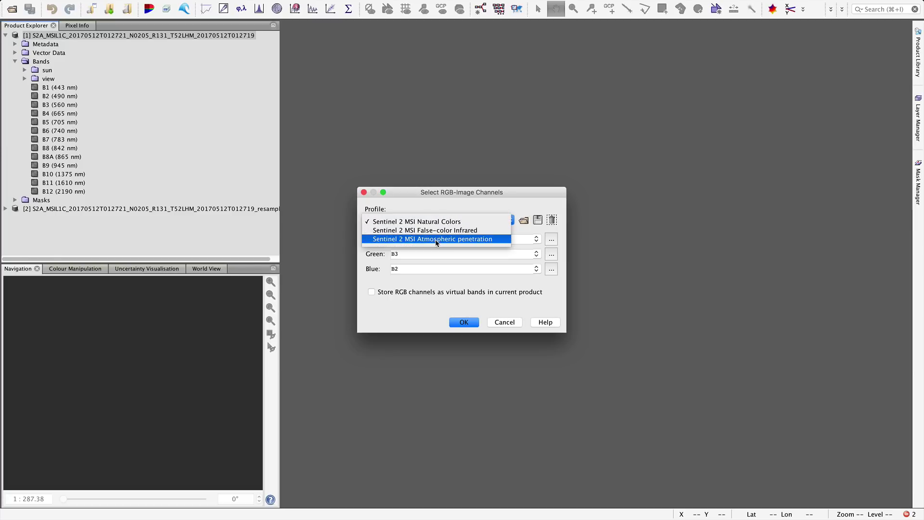
pyautogui.click(505, 322)
pyautogui.click(505, 322)
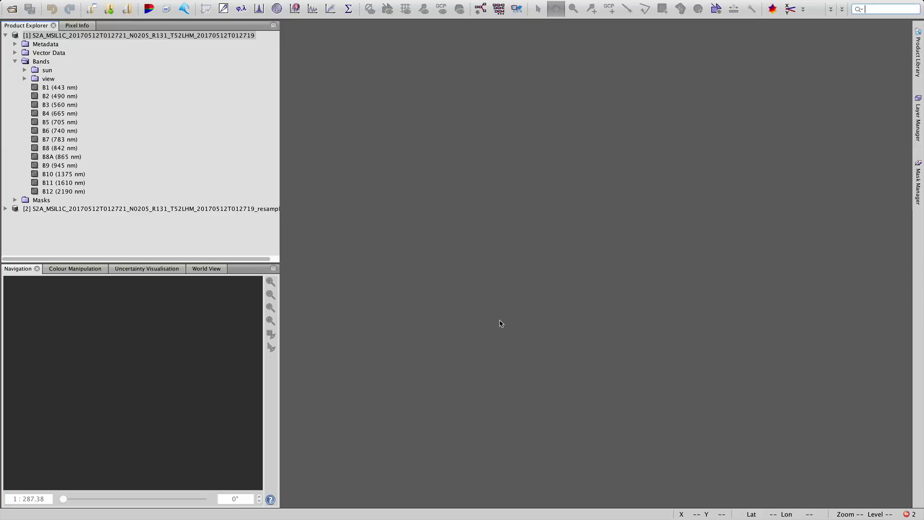
# Step: Open an RGB image of the resampled product using the Sentinel 2 MSI Shortwave Infrared profile
pyautogui.rightClick(125, 210)
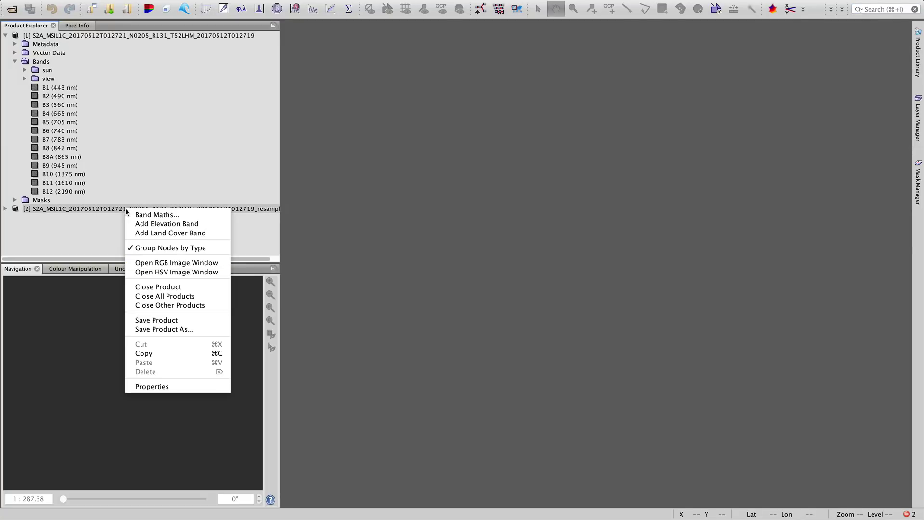
pyautogui.click(174, 264)
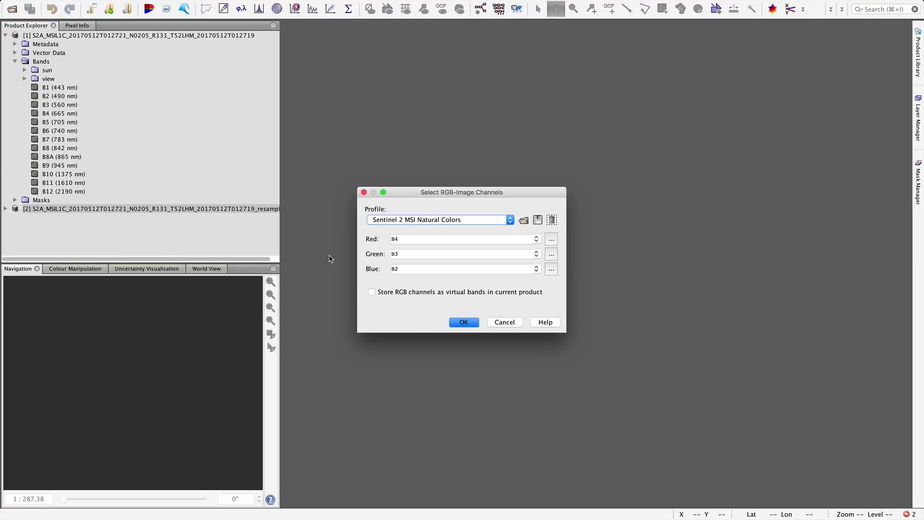
pyautogui.click(439, 221)
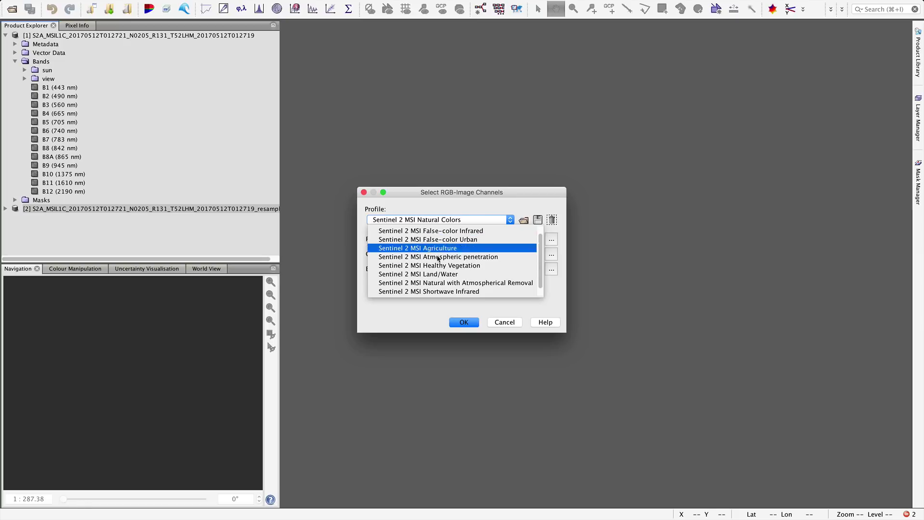
pyautogui.click(446, 292)
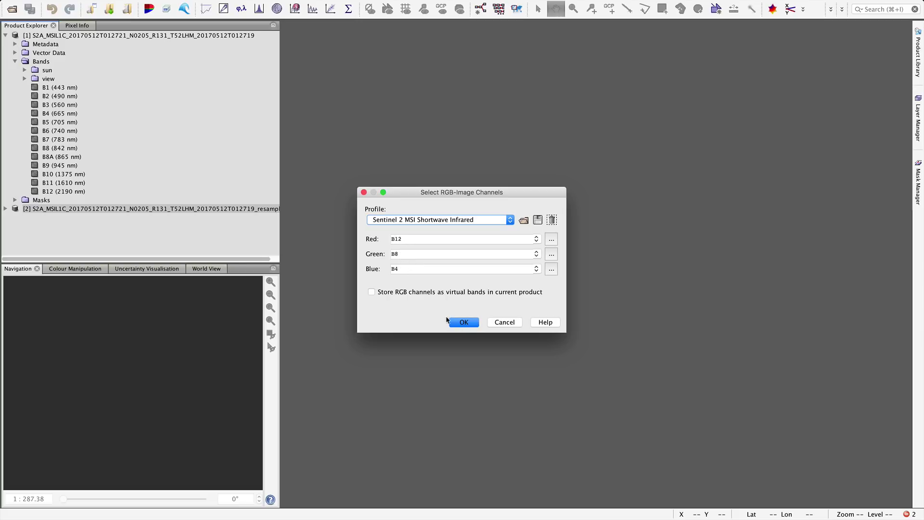
pyautogui.click(464, 322)
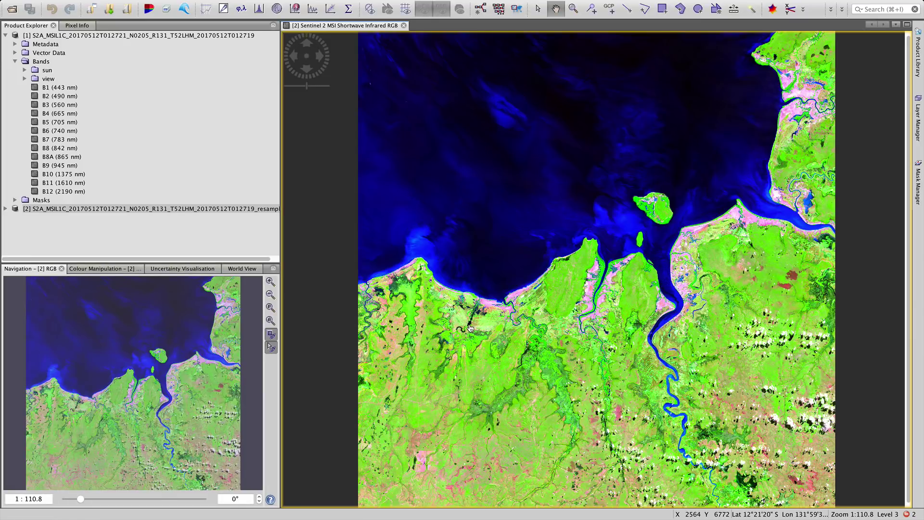
# Step: Examine the Shortwave Infrared composite up close along the river mouths and the coastal headlands
pyautogui.scroll(8, 601, 300)
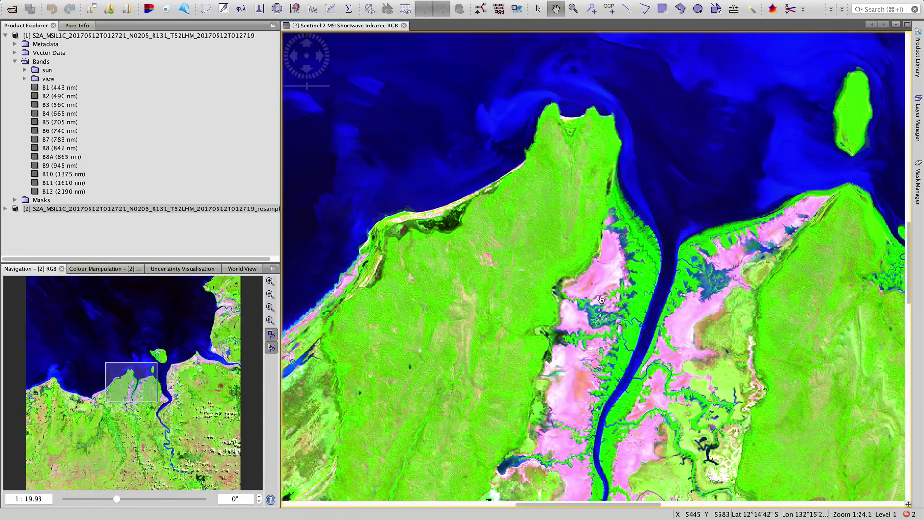
pyautogui.rightClick(612, 325)
pyautogui.hscroll(5, 613, 325)
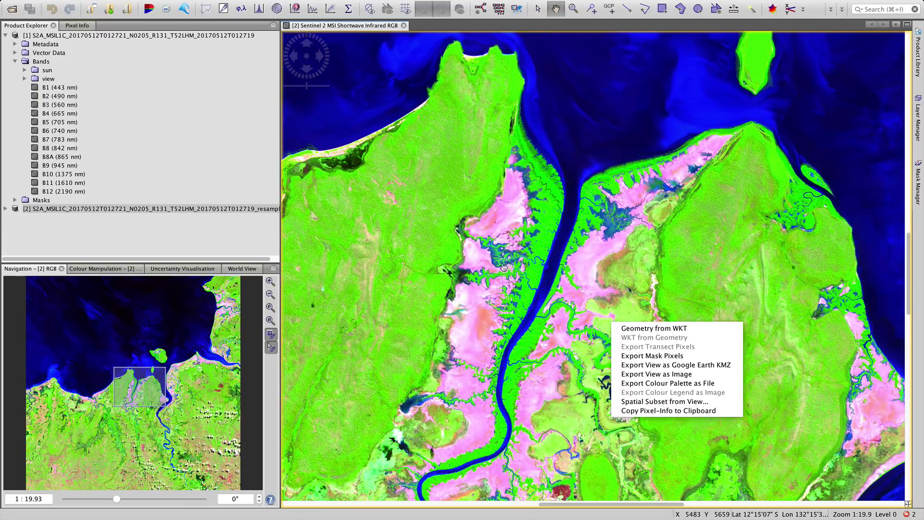
pyautogui.hscroll(3, 573, 284)
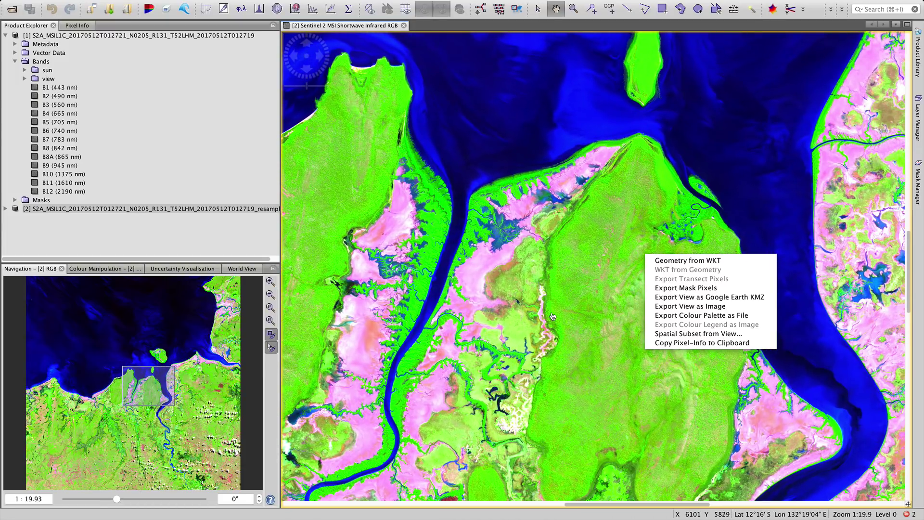
pyautogui.scroll(4, 558, 310)
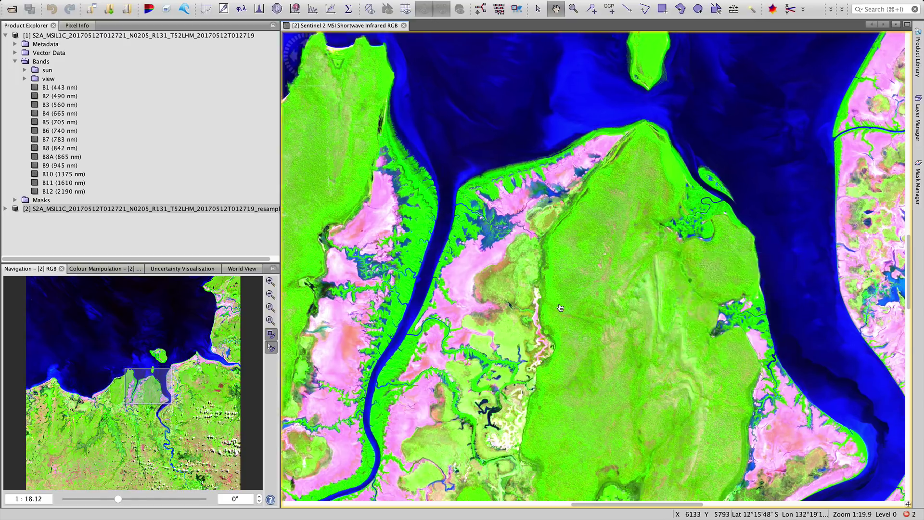
pyautogui.scroll(-2, 561, 308)
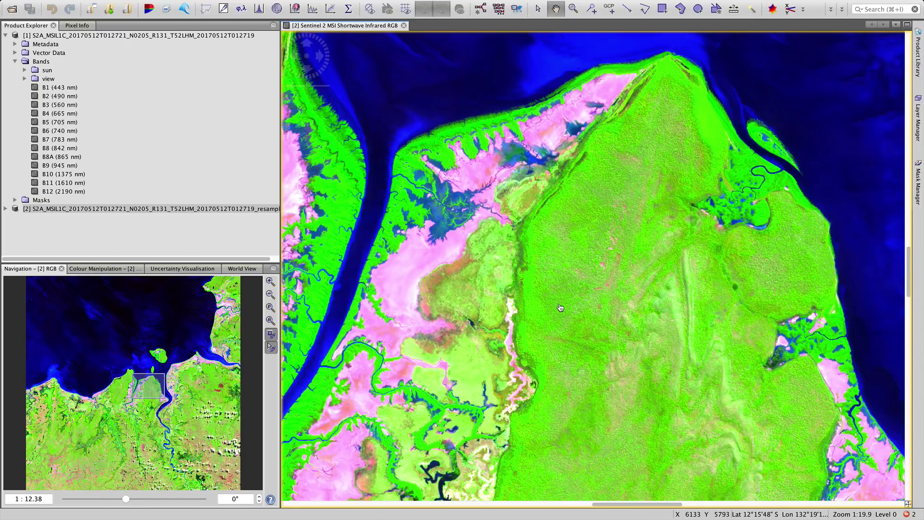
pyautogui.scroll(-1, 560, 308)
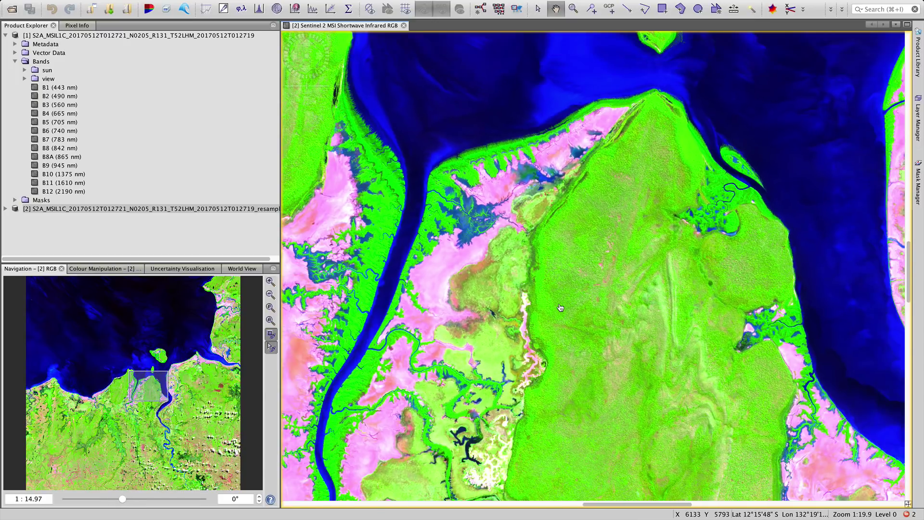
# Step: Open a second RGB image of the resampled product using the Sentinel 2 MSI Healthy Vegetation profile
pyautogui.rightClick(181, 211)
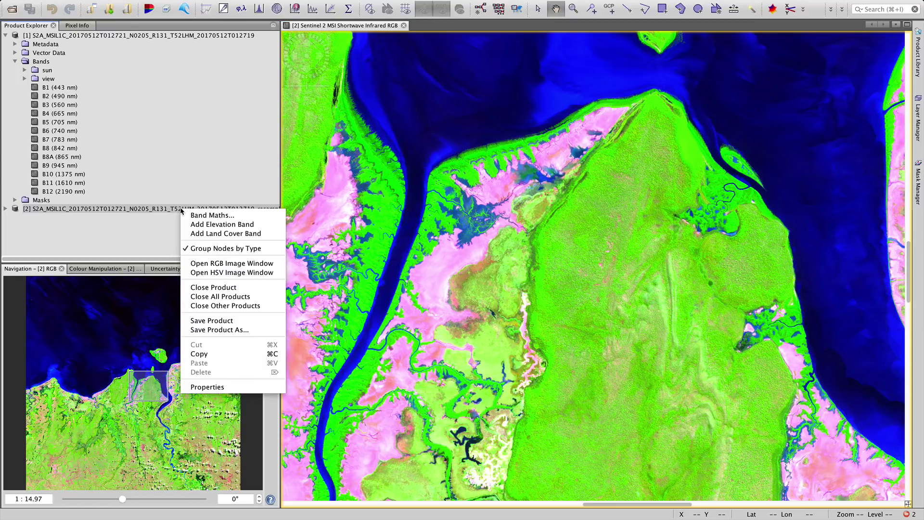
pyautogui.click(236, 264)
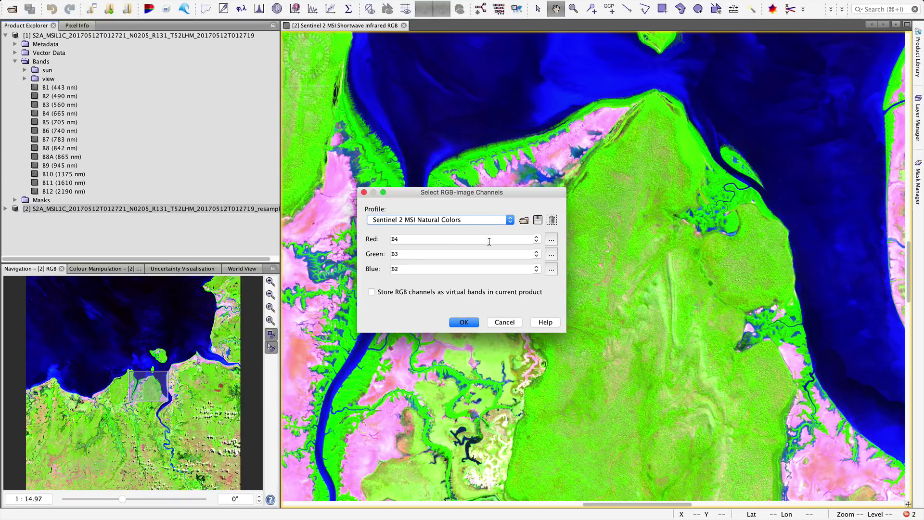
pyautogui.click(467, 222)
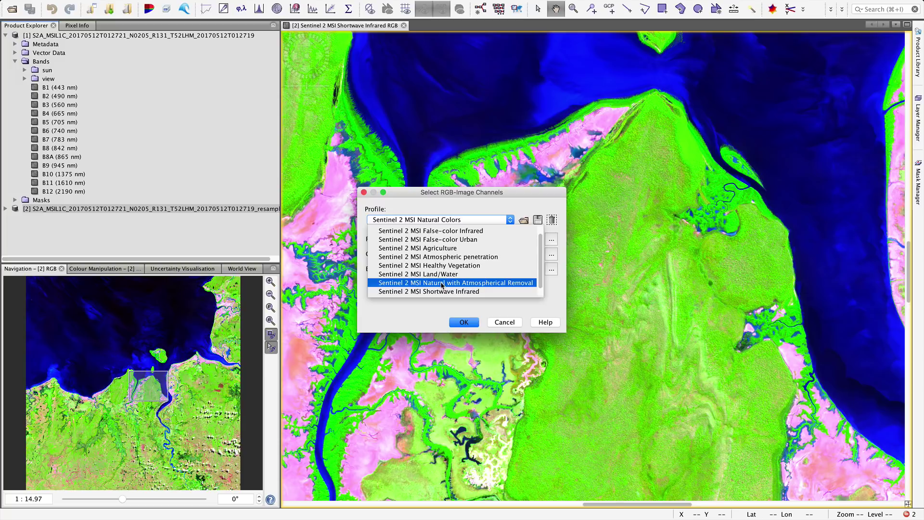
pyautogui.click(442, 266)
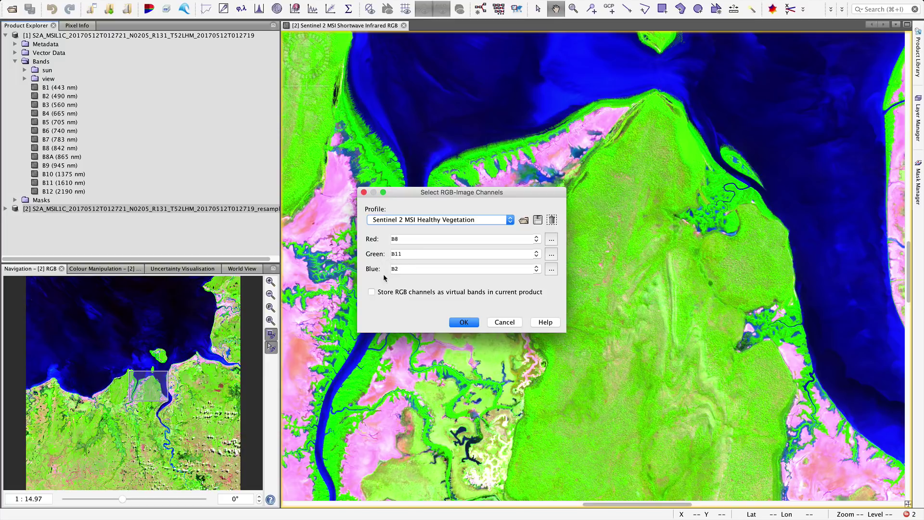
pyautogui.click(465, 323)
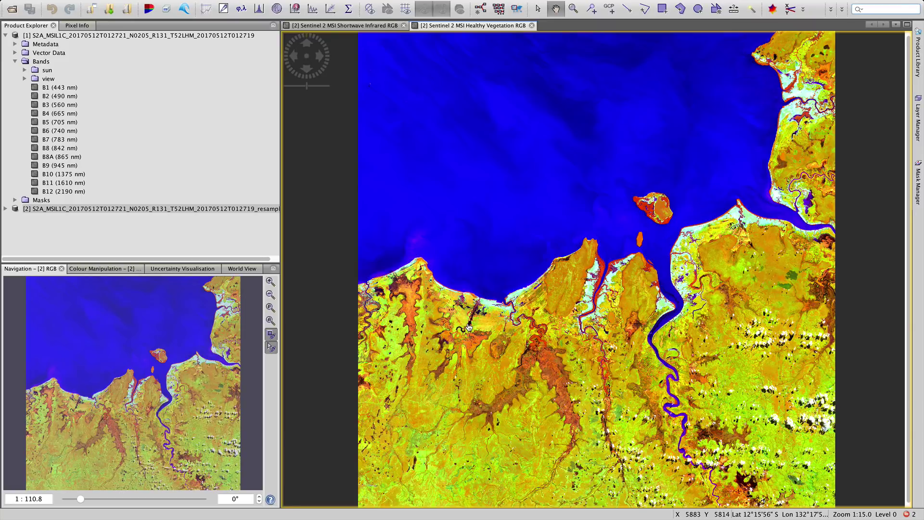
# Step: Inspect the Healthy Vegetation composite around the headlands and the offshore island, and close the Shortwave Infrared image
pyautogui.scroll(-1, 595, 333)
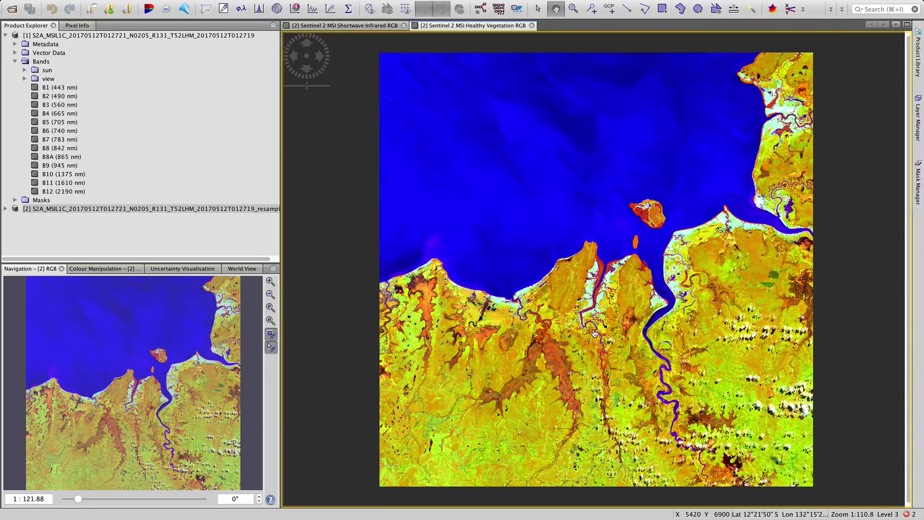
pyautogui.scroll(10, 595, 333)
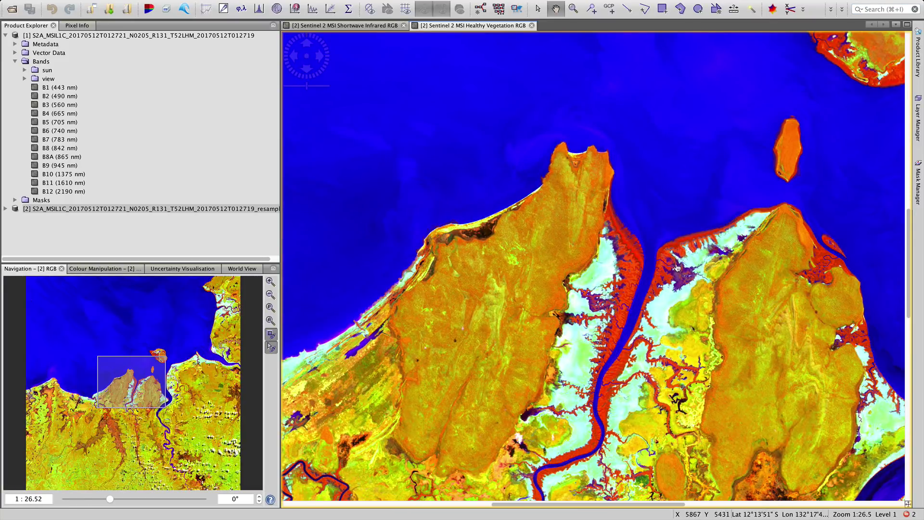
pyautogui.rightClick(677, 268)
pyautogui.moveTo(678, 268); pyautogui.dragTo(501, 305)
pyautogui.rightClick(593, 180)
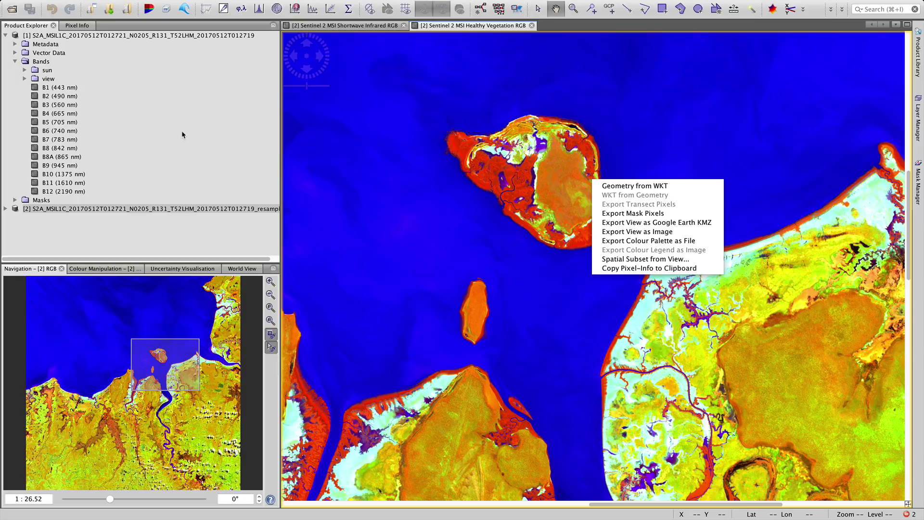
pyautogui.click(403, 25)
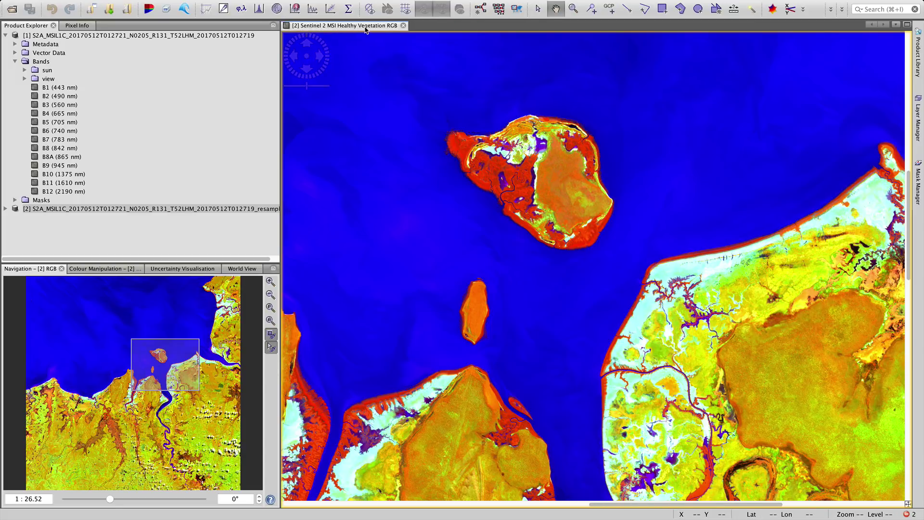
# Step: Open another RGB image of the resampled product using the Sentinel 2 MSI False-color Infrared profile
pyautogui.rightClick(74, 210)
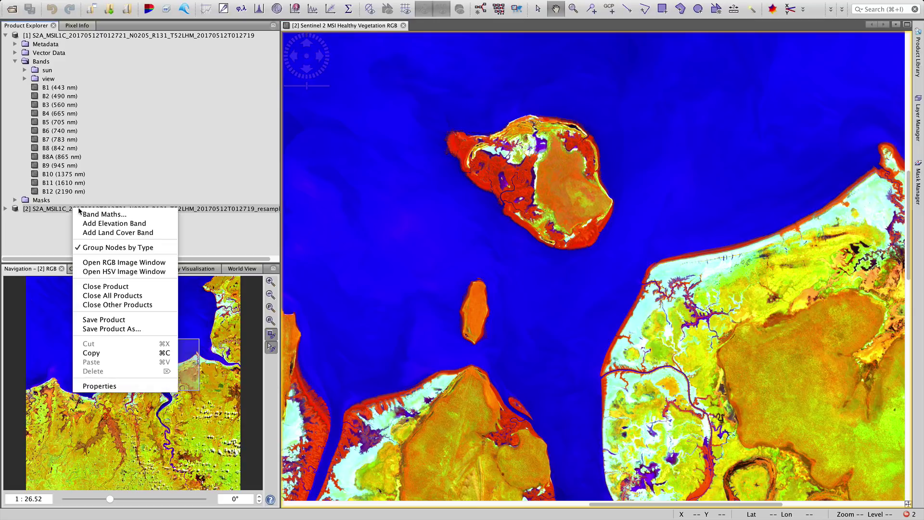
pyautogui.click(141, 263)
pyautogui.click(422, 220)
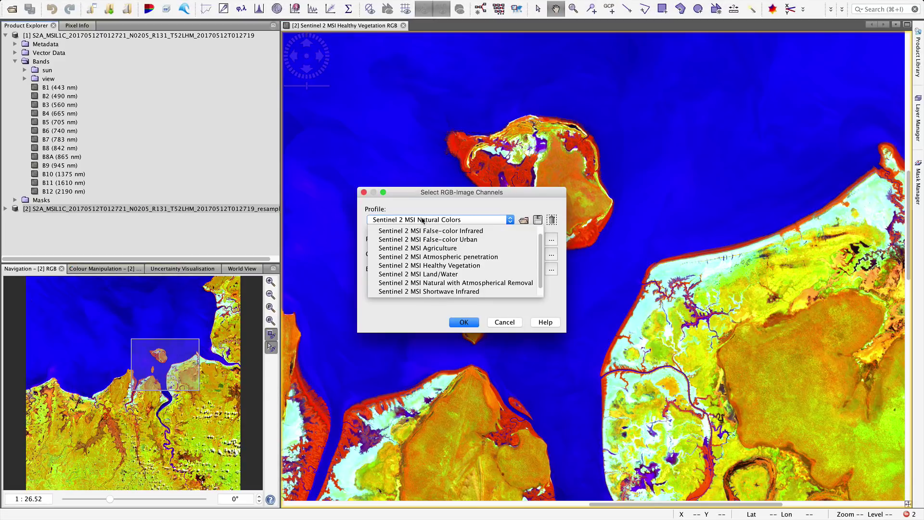
pyautogui.click(434, 231)
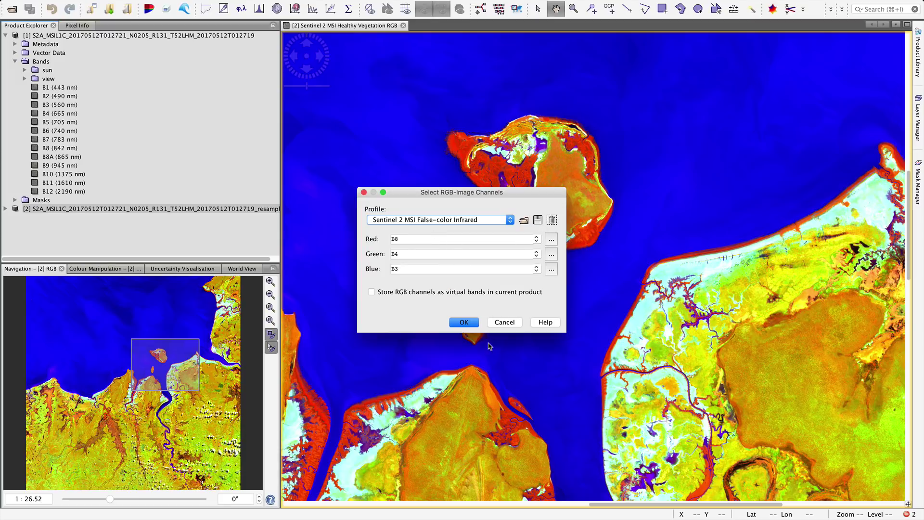
pyautogui.click(464, 323)
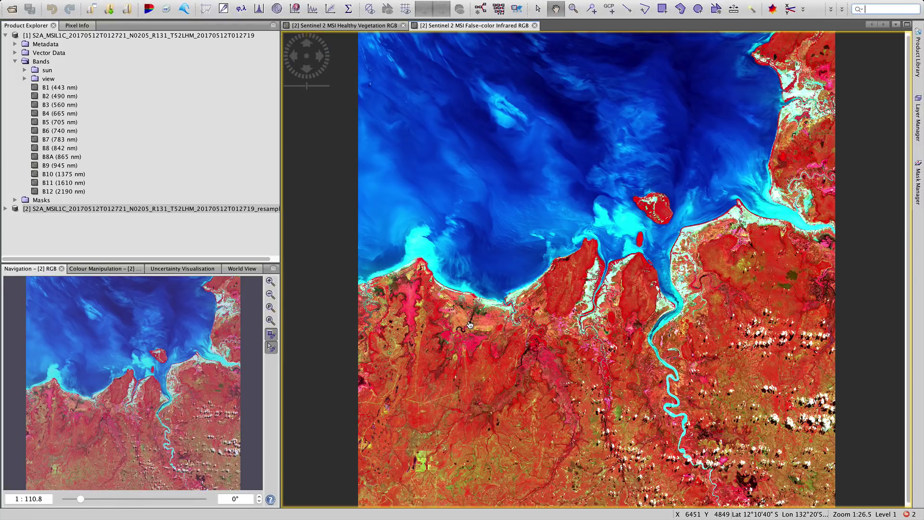
# Step: Try tiling the False-color Infrared and Healthy Vegetation images horizontally, and switch the layout to Tile Vertically
pyautogui.moveTo(297, 1)
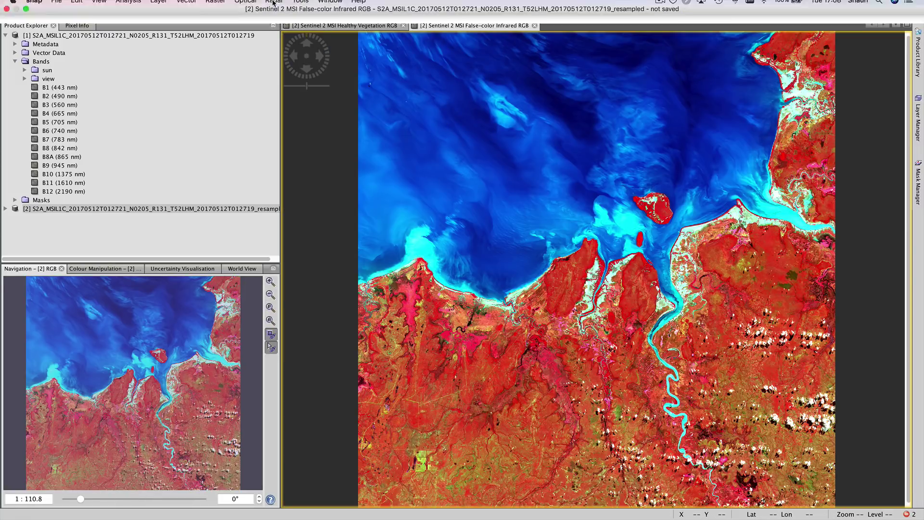
pyautogui.click(302, 6)
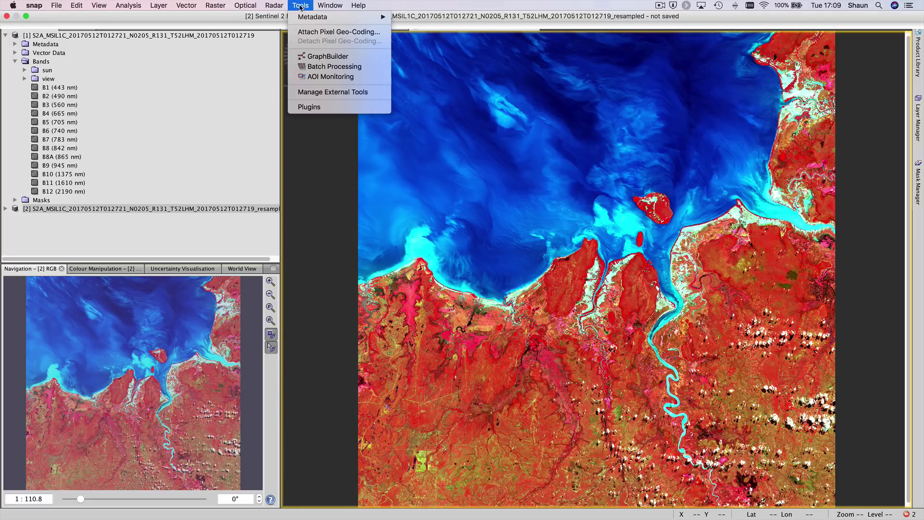
pyautogui.moveTo(283, 6)
pyautogui.moveTo(330, 6)
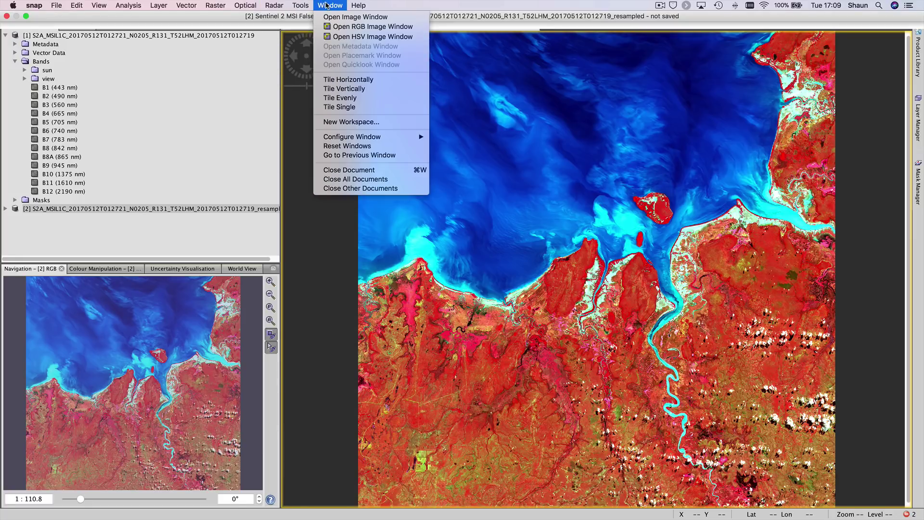
pyautogui.click(363, 81)
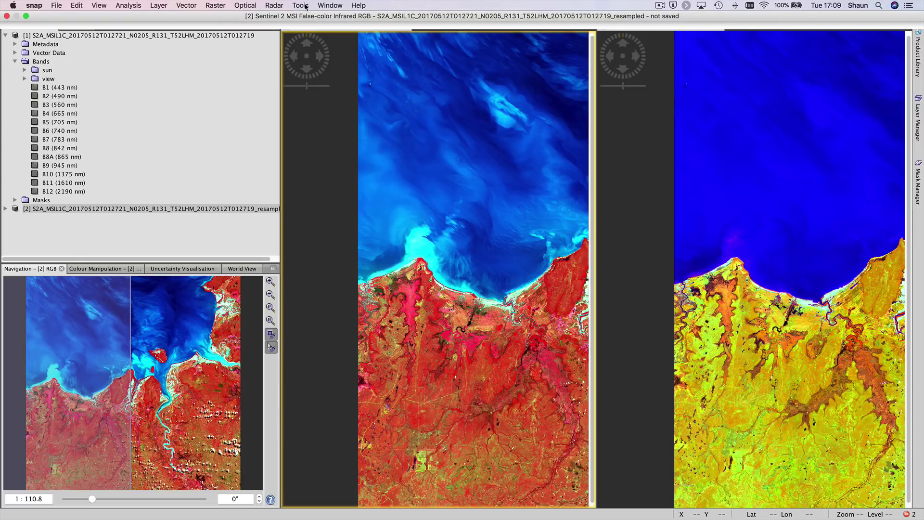
pyautogui.click(326, 6)
pyautogui.click(356, 90)
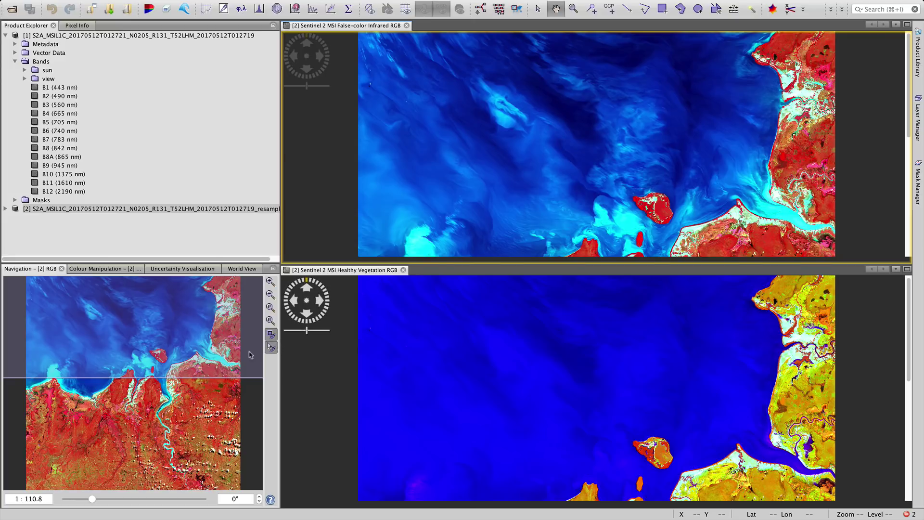
# Step: Compare the offshore island and nearby coast in the tiled False-color Infrared and Healthy Vegetation images at closer zoom
pyautogui.click(270, 282)
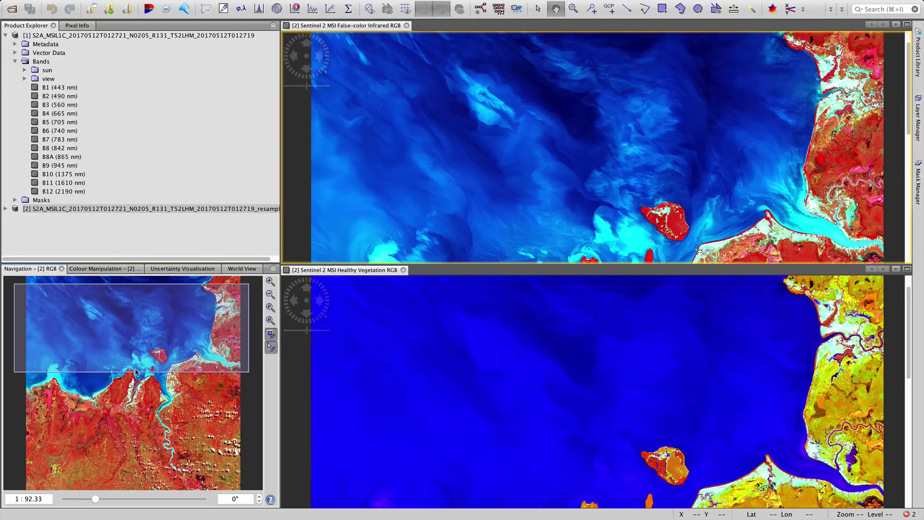
pyautogui.click(270, 282)
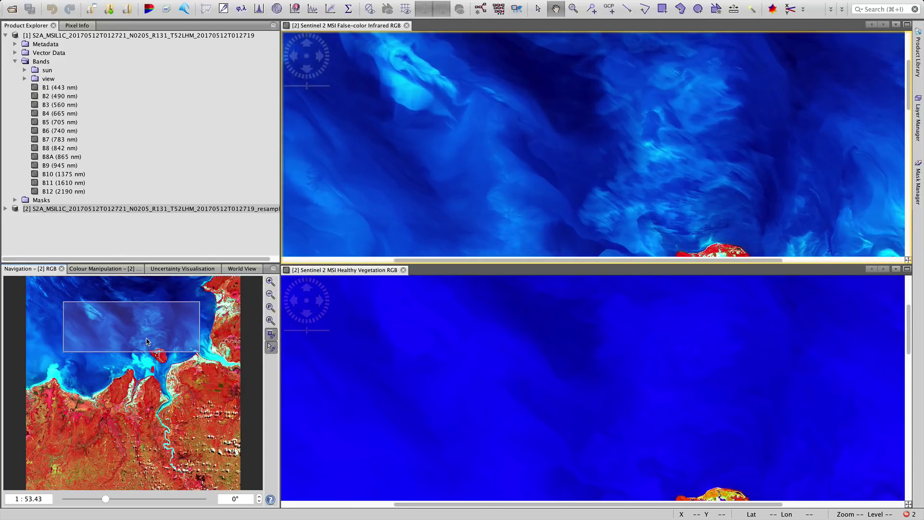
pyautogui.moveTo(159, 339); pyautogui.dragTo(168, 359)
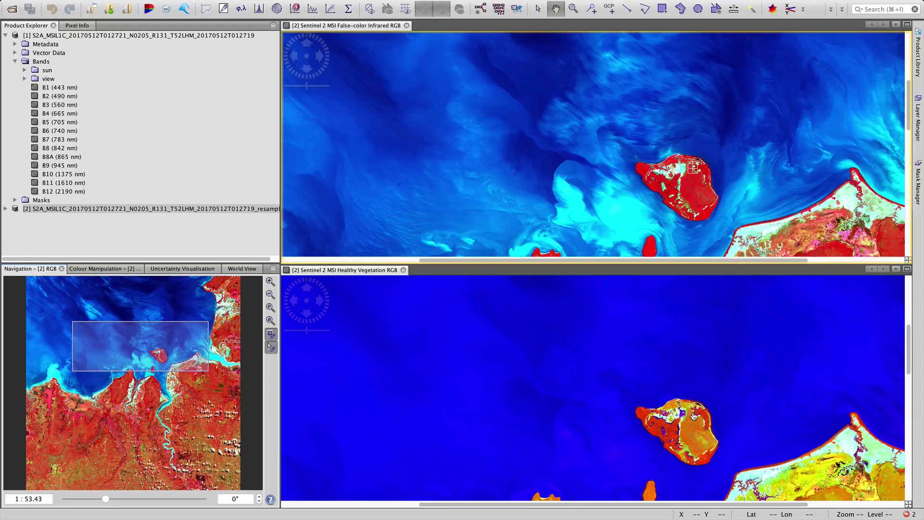
pyautogui.moveTo(689, 418); pyautogui.dragTo(555, 377)
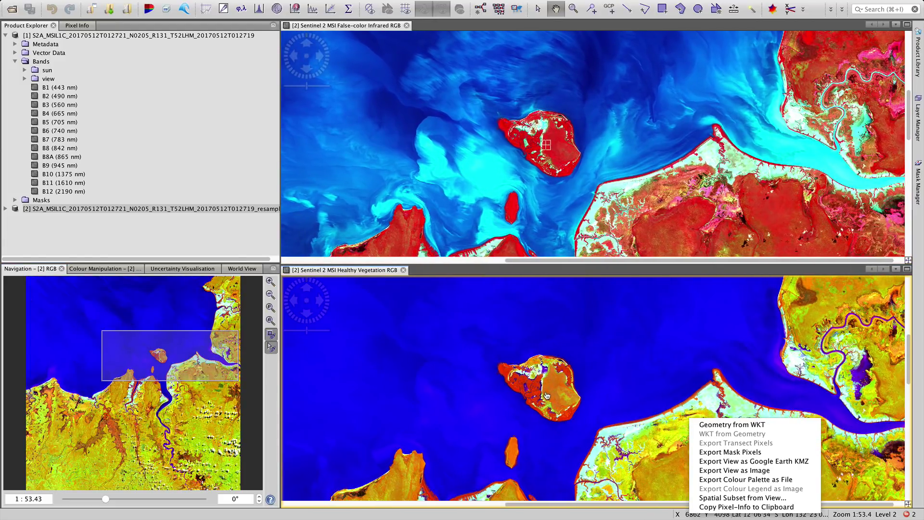
pyautogui.scroll(-2, 554, 156)
pyautogui.scroll(3, 554, 156)
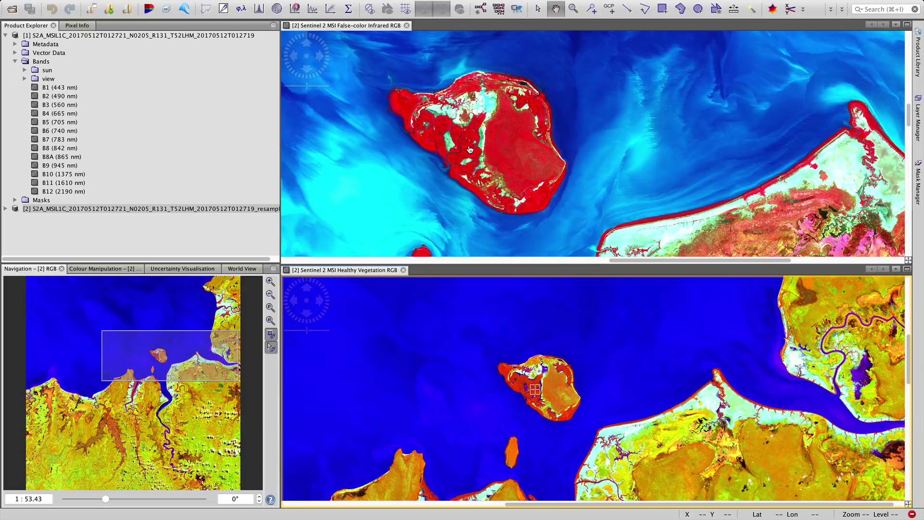
pyautogui.scroll(3, 480, 148)
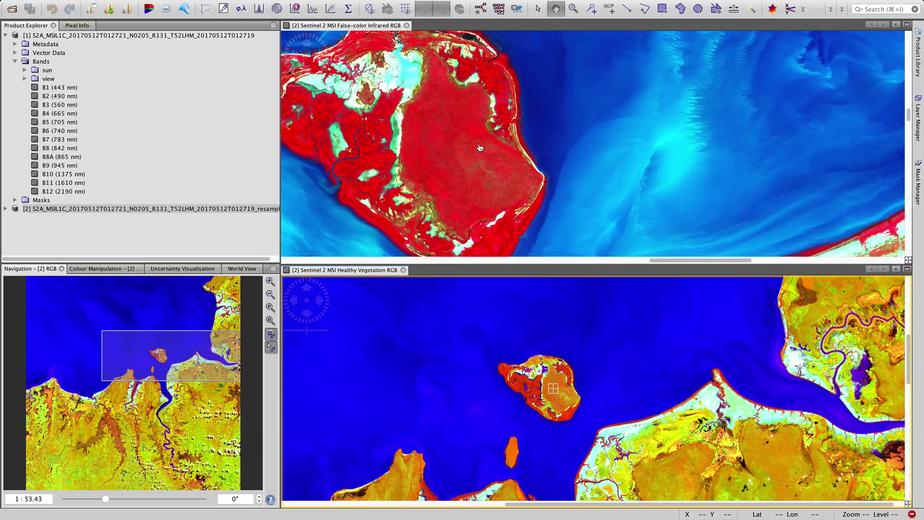
# Step: Compare the coast, the offshore island and the inland river country in the tiled False-color Infrared and Healthy Vegetation images
pyautogui.scroll(2, 496, 332)
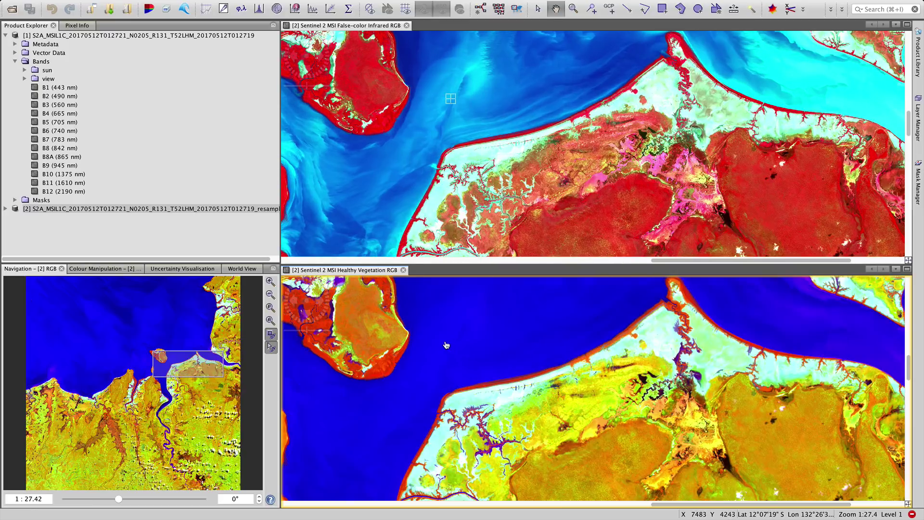
pyautogui.rightClick(420, 327)
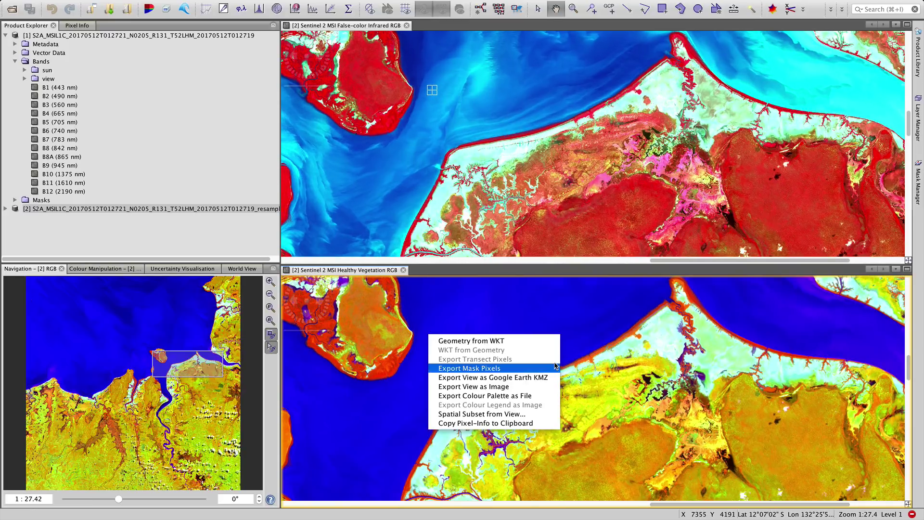
pyautogui.click(481, 368)
pyautogui.click(490, 274)
pyautogui.rightClick(415, 315)
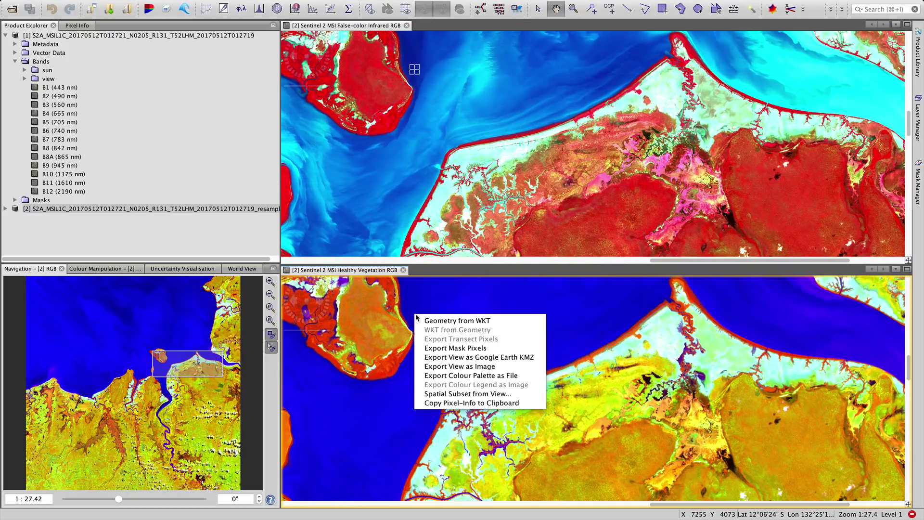
pyautogui.click(425, 303)
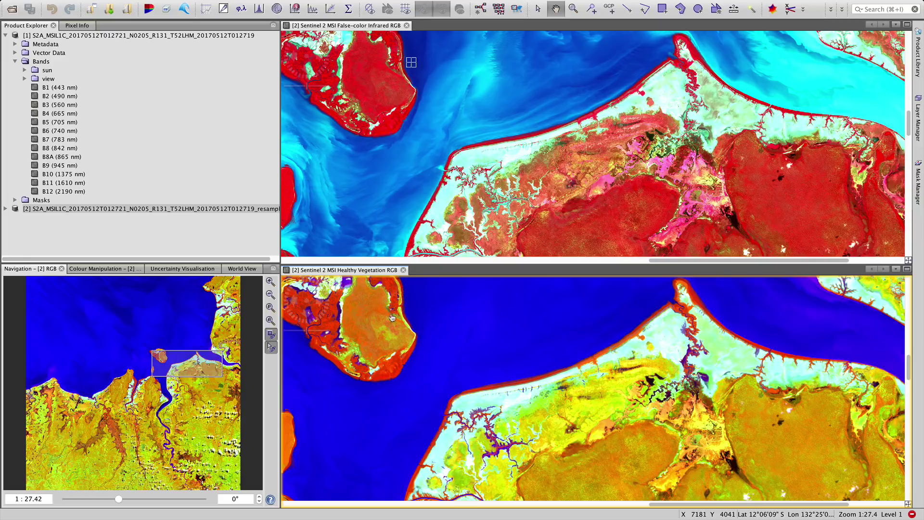
pyautogui.moveTo(185, 366); pyautogui.dragTo(161, 357)
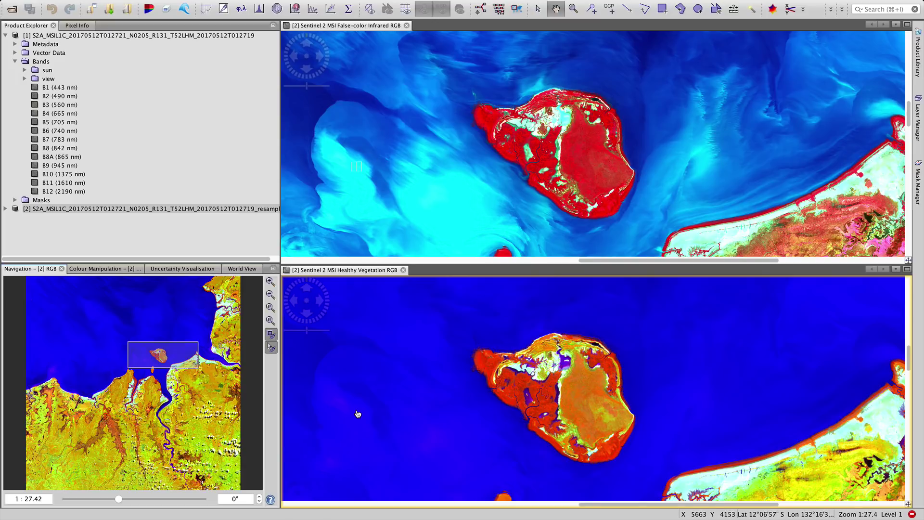
pyautogui.moveTo(164, 359); pyautogui.dragTo(136, 439)
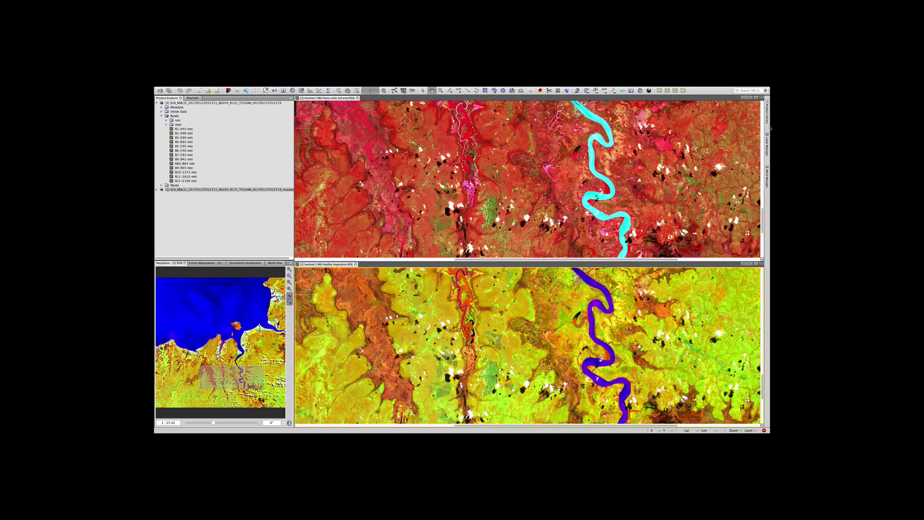
# Step: Open the Product Library and select the first Sentinel-2B product dated 3 November 2017 from the ESA SciHub results
pyautogui.click(768, 116)
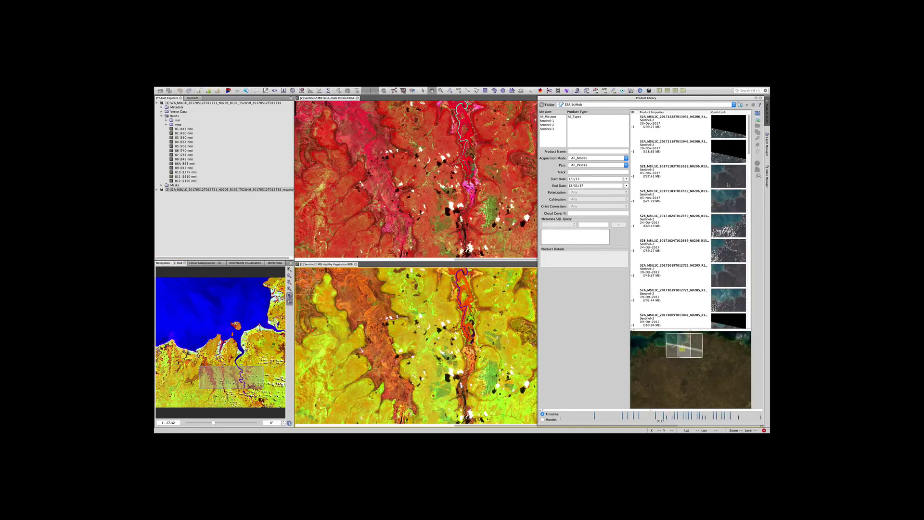
pyautogui.moveTo(748, 147)
pyautogui.mouseDown()
pyautogui.moveTo(748, 247)
pyautogui.moveTo(747, 139)
pyautogui.mouseUp()
pyautogui.scroll(-3, 752, 153)
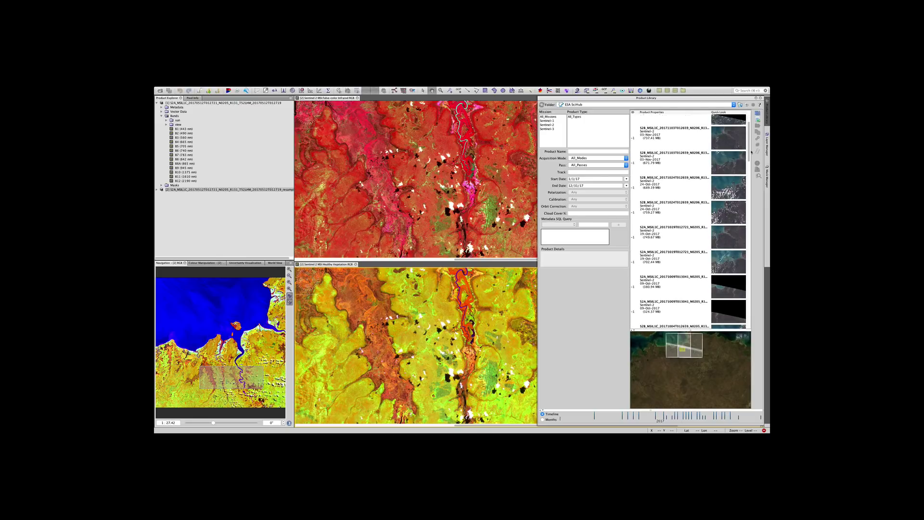
pyautogui.click(735, 138)
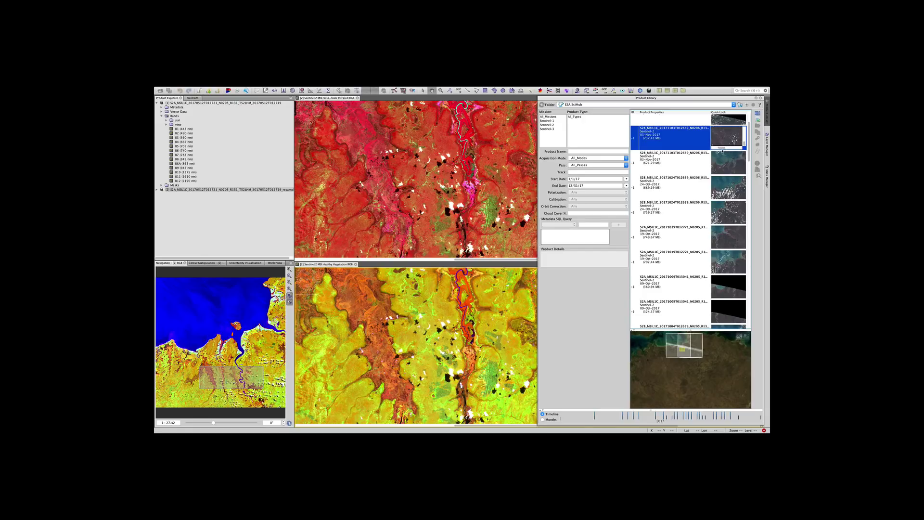
pyautogui.scroll(3, 689, 163)
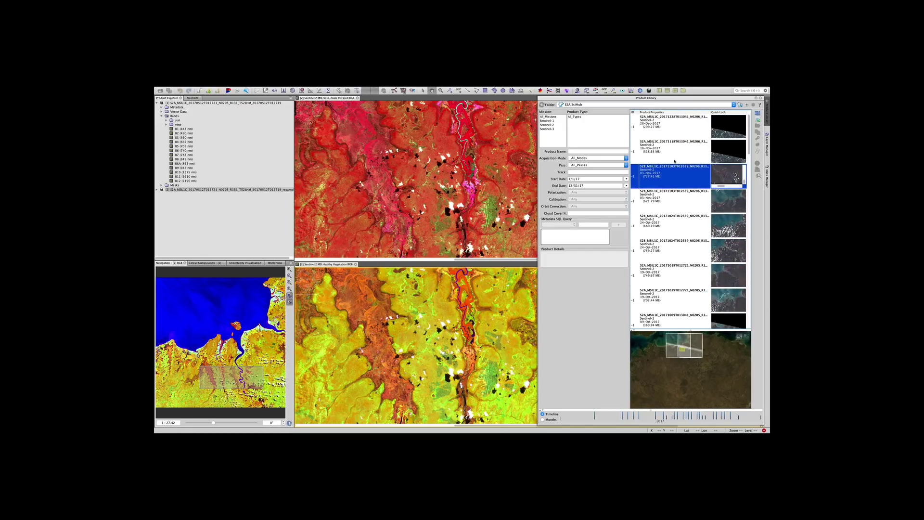
pyautogui.scroll(-2, 664, 162)
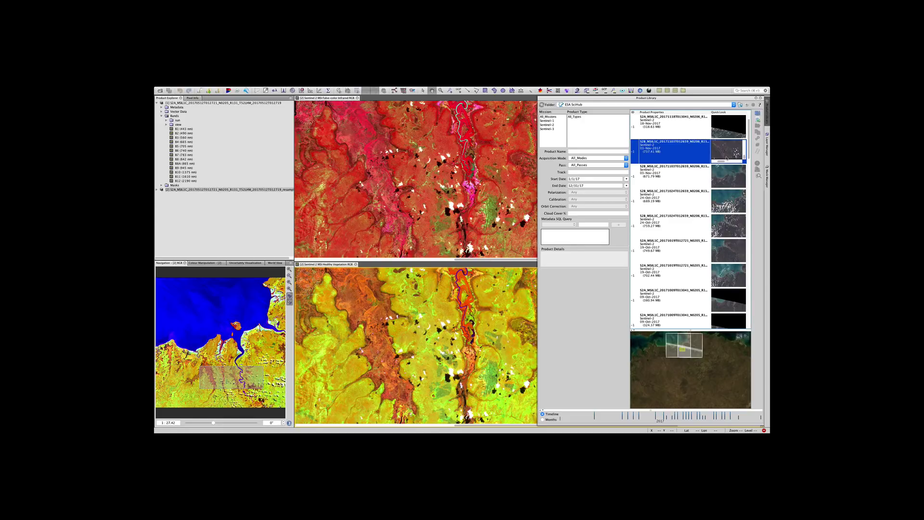
pyautogui.click(673, 150)
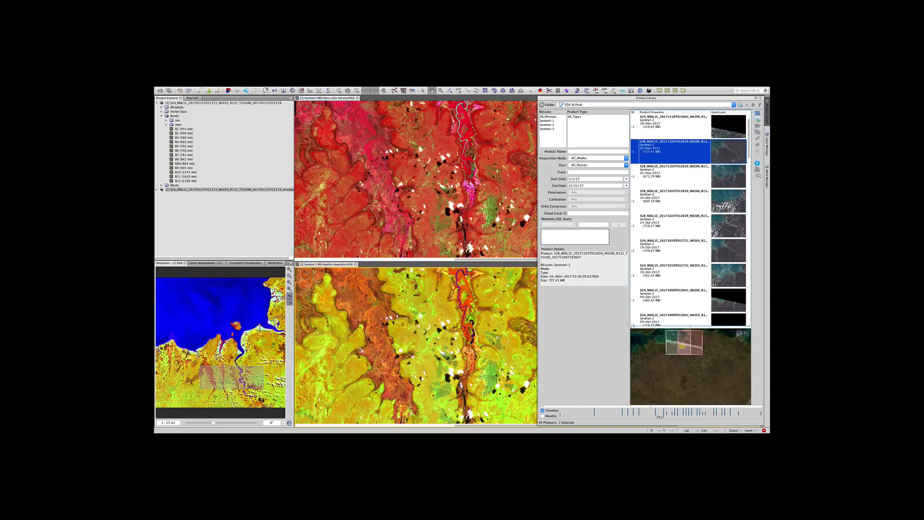